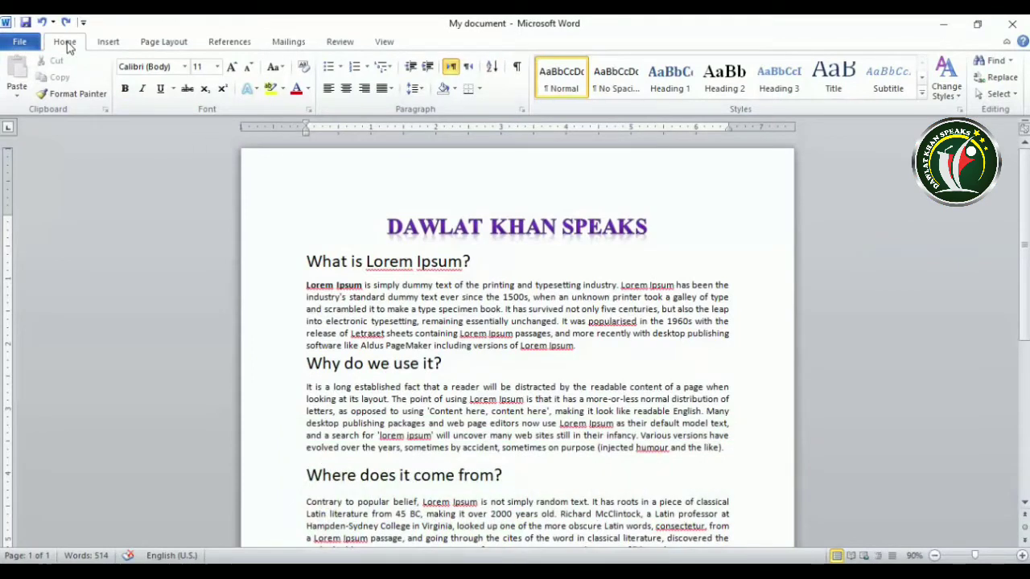
Switch the ribbon to the Insert commands above the Lorem Ipsum article.
{"action": "left_click", "coordinate": [111, 49]}
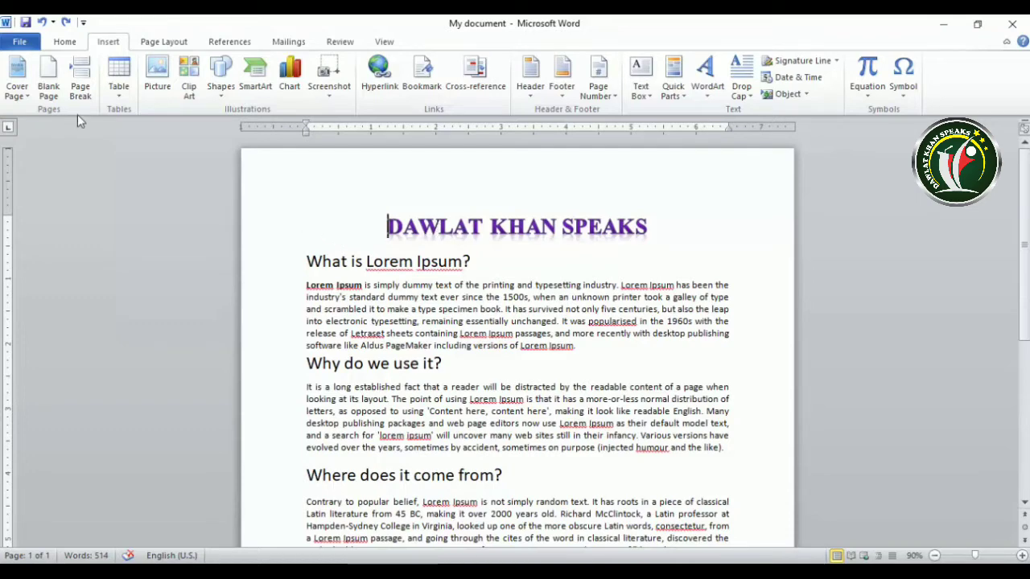
Add the Annual cover page and set its date to June 16, 2020.
{"action": "left_click", "coordinate": [17, 80]}
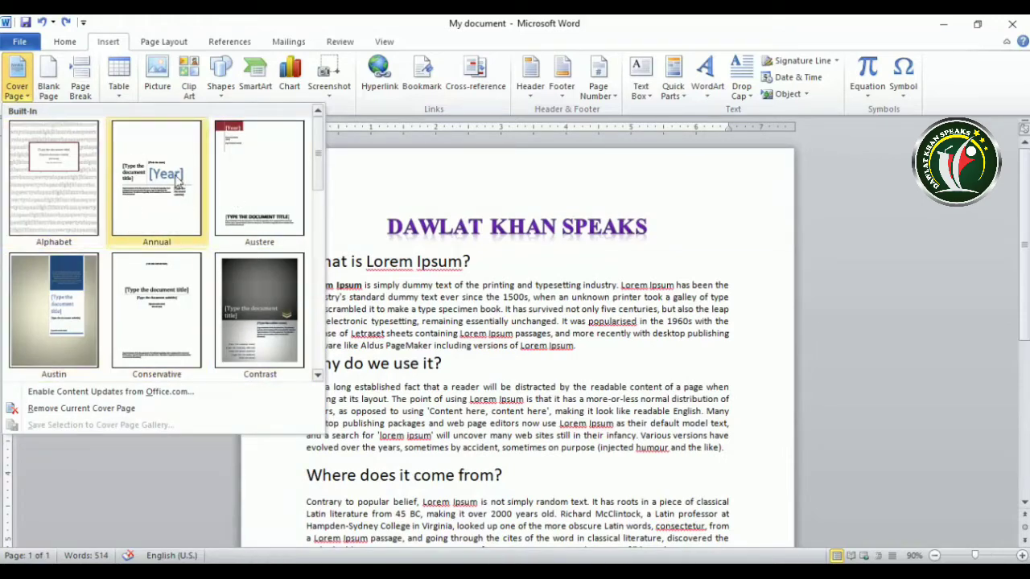
{"action": "key", "text": "Escape"}
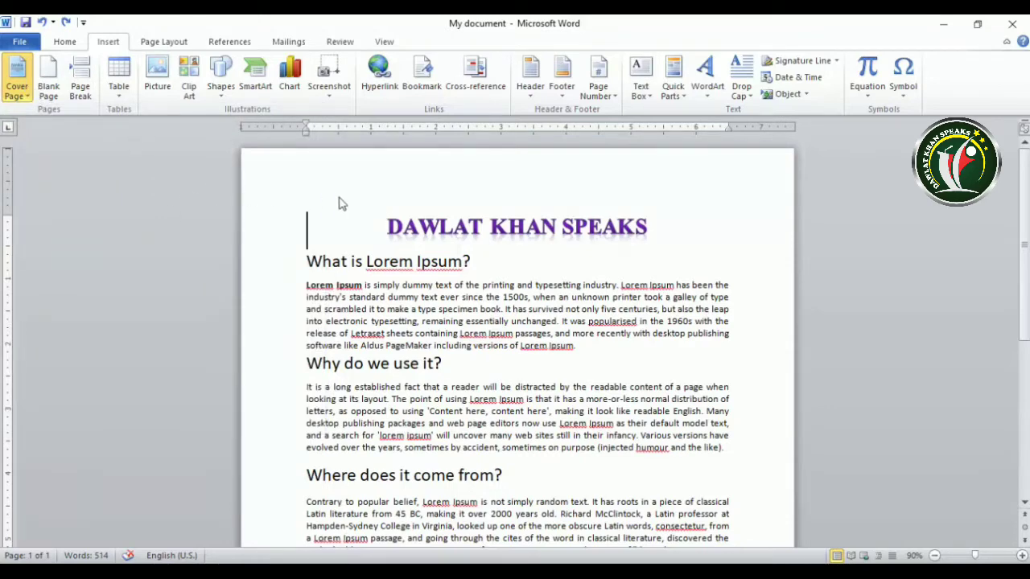
{"action": "scroll", "coordinate": [552, 392], "scroll_direction": "down", "scroll_amount": 1}
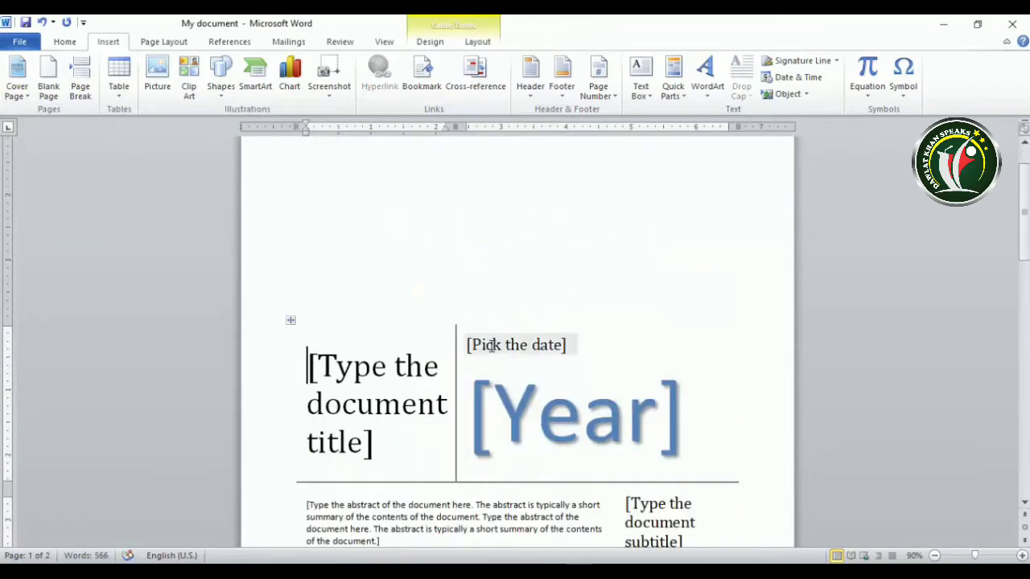
{"action": "left_click", "coordinate": [499, 346]}
{"action": "left_click", "coordinate": [584, 346]}
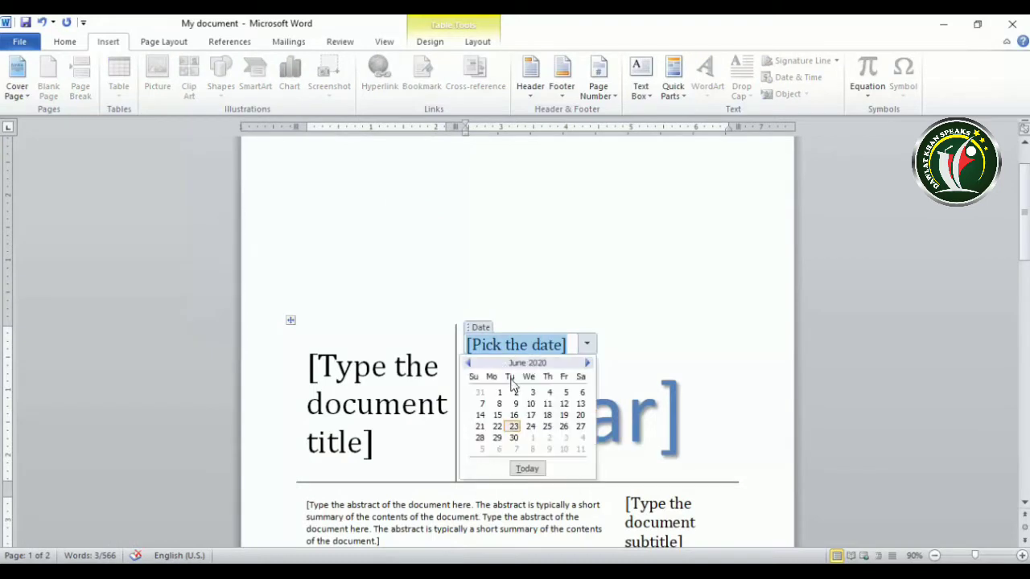
{"action": "left_click", "coordinate": [517, 422]}
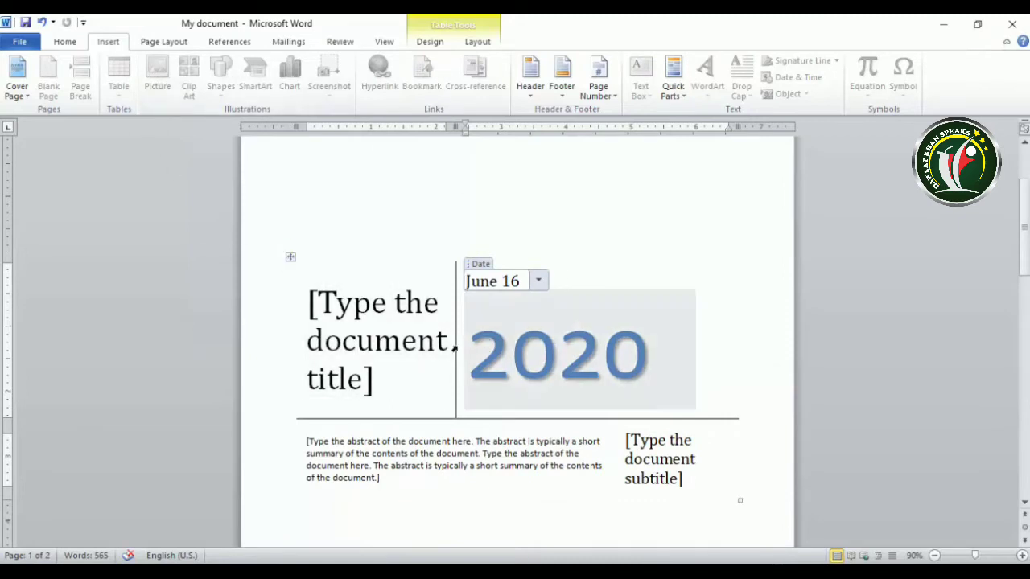
Enter the cover page title, a person's name followed by 'Speaks'.
{"action": "left_click", "coordinate": [339, 311]}
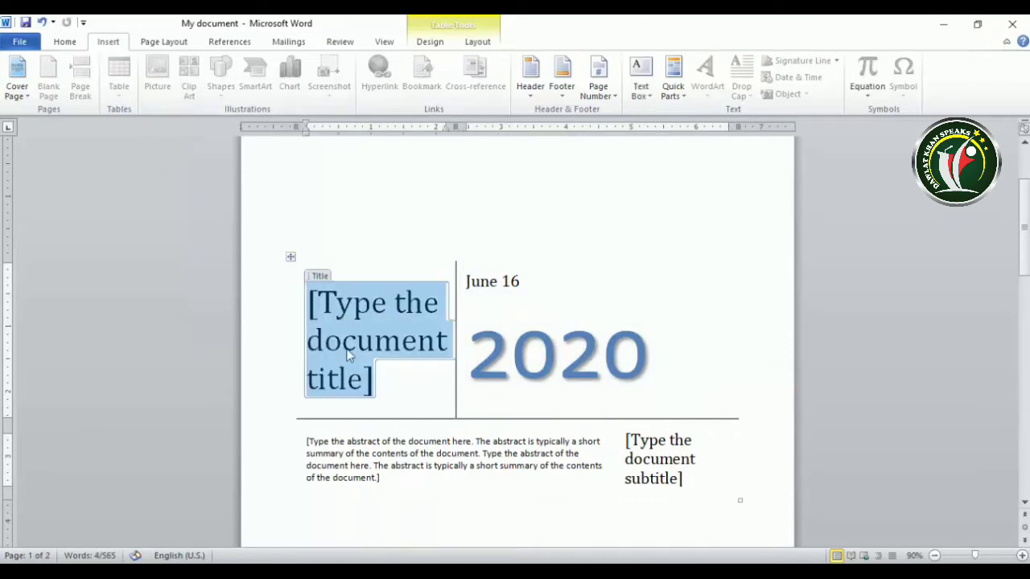
{"action": "scroll", "coordinate": [359, 375], "scroll_direction": "down", "scroll_amount": 1}
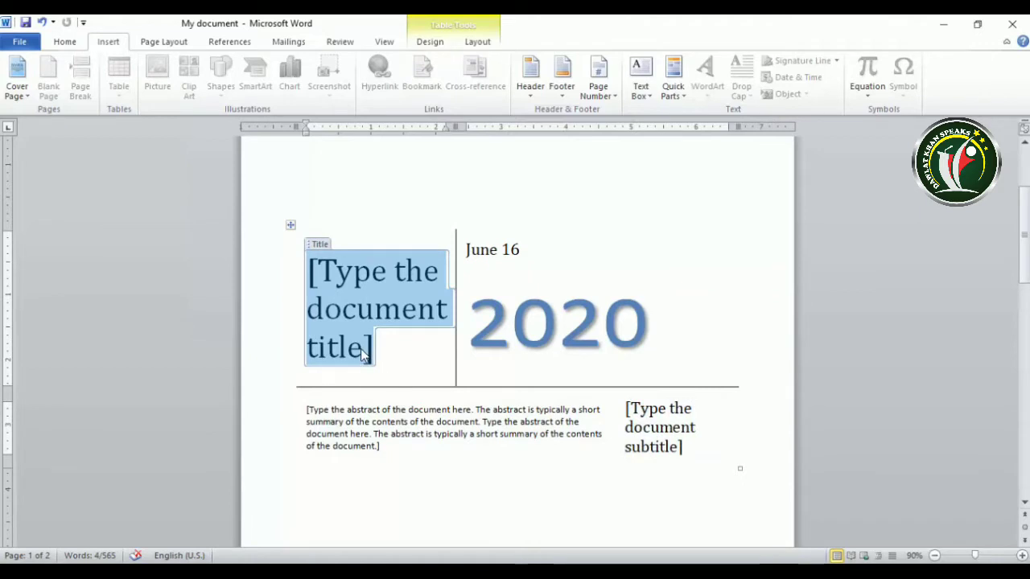
{"action": "type", "text": "Dawlat"}
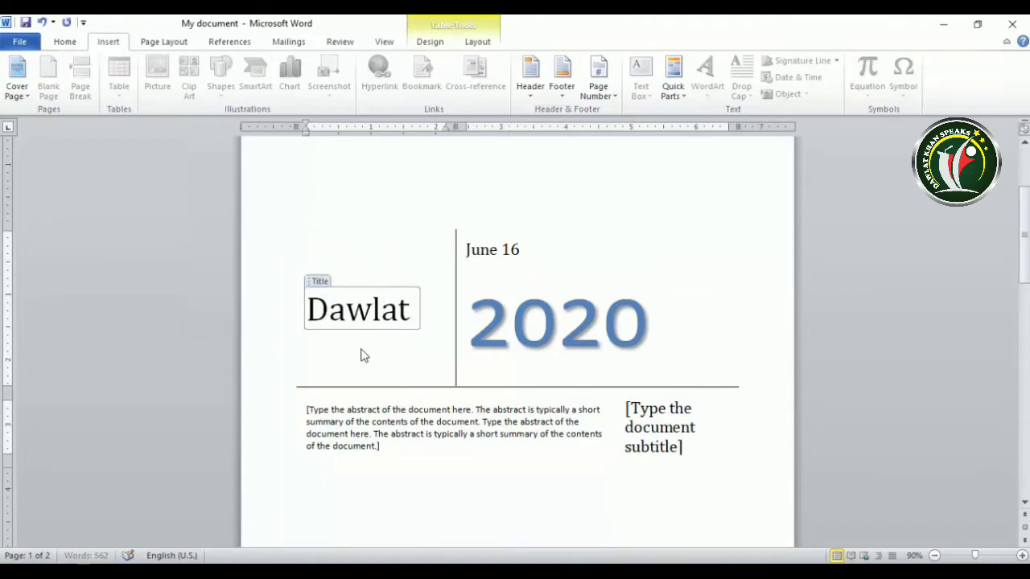
{"action": "type", "text": " kha n"}
{"action": "key", "text": "BackSpace"}
{"action": "key", "text": "BackSpace"}
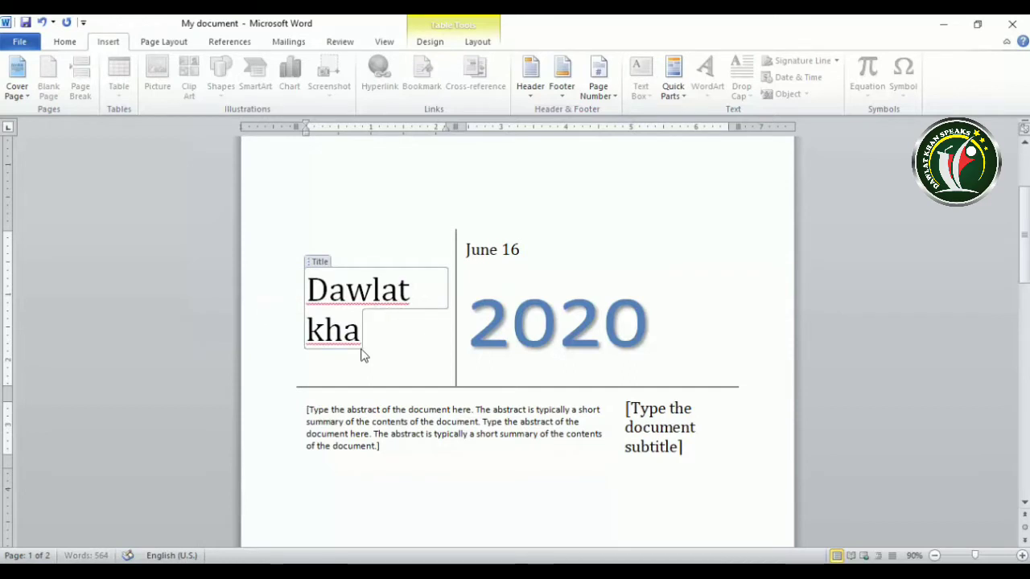
{"action": "type", "text": "n Speaks"}
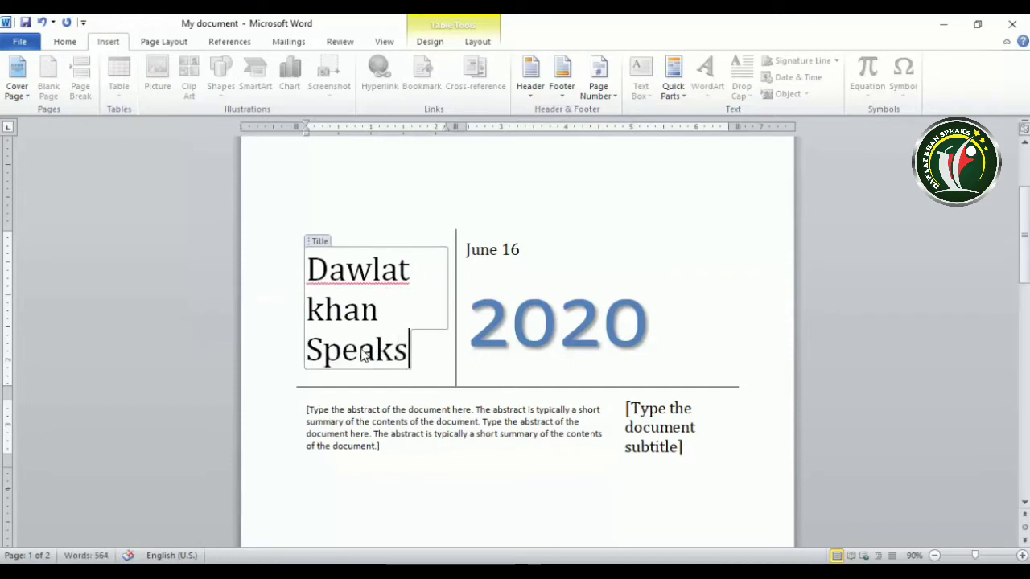
Set the cover subtitle to 'Come to learn leave to serve', correcting the typo.
{"action": "left_click", "coordinate": [670, 442]}
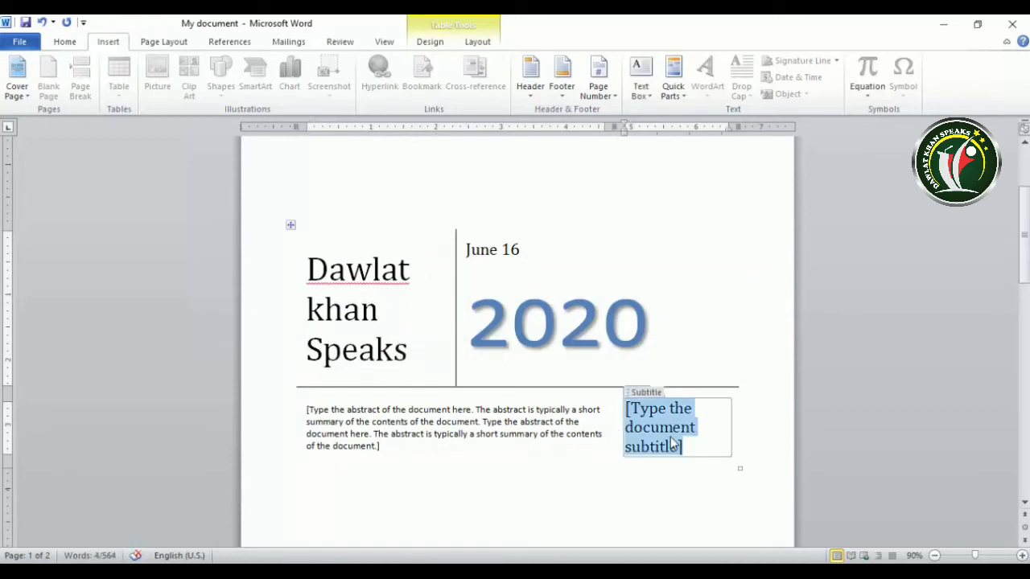
{"action": "type", "text": "Come to le"}
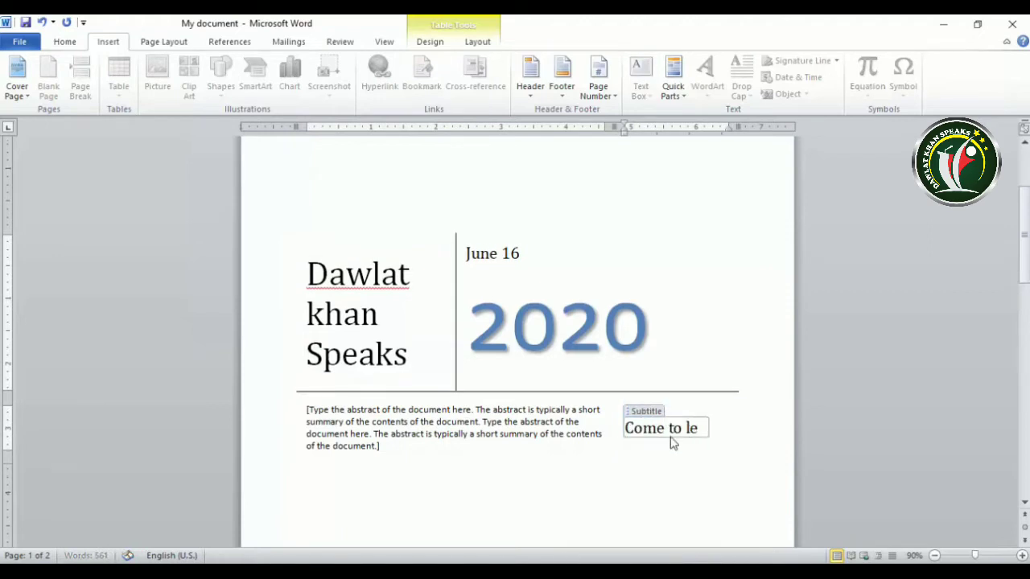
{"action": "type", "text": "arn leav"}
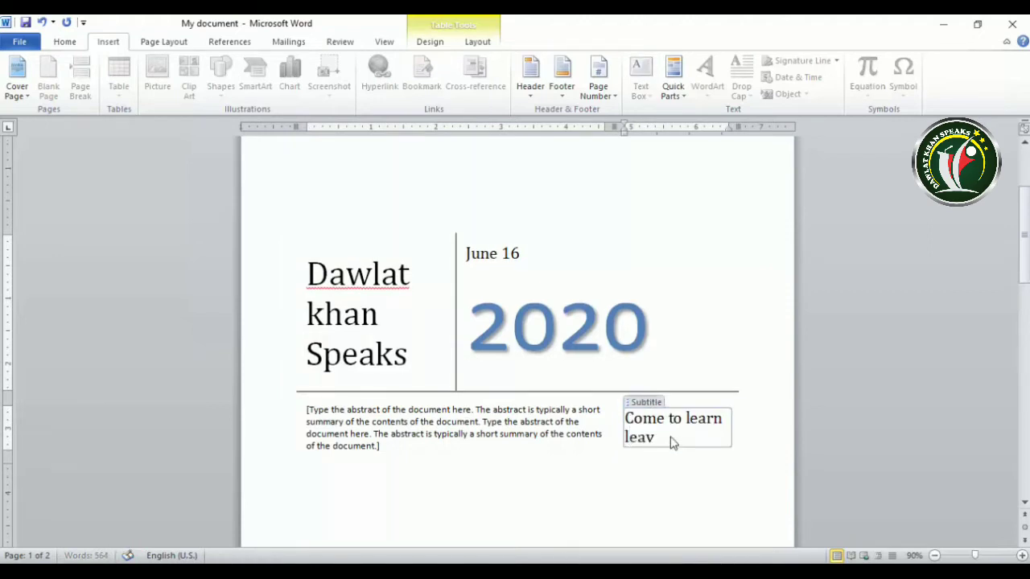
{"action": "type", "text": "e to sev"}
{"action": "type", "text": "er"}
{"action": "key", "text": "BackSpace"}
{"action": "key", "text": "BackSpace"}
{"action": "key", "text": "BackSpace"}
{"action": "type", "text": "rve"}
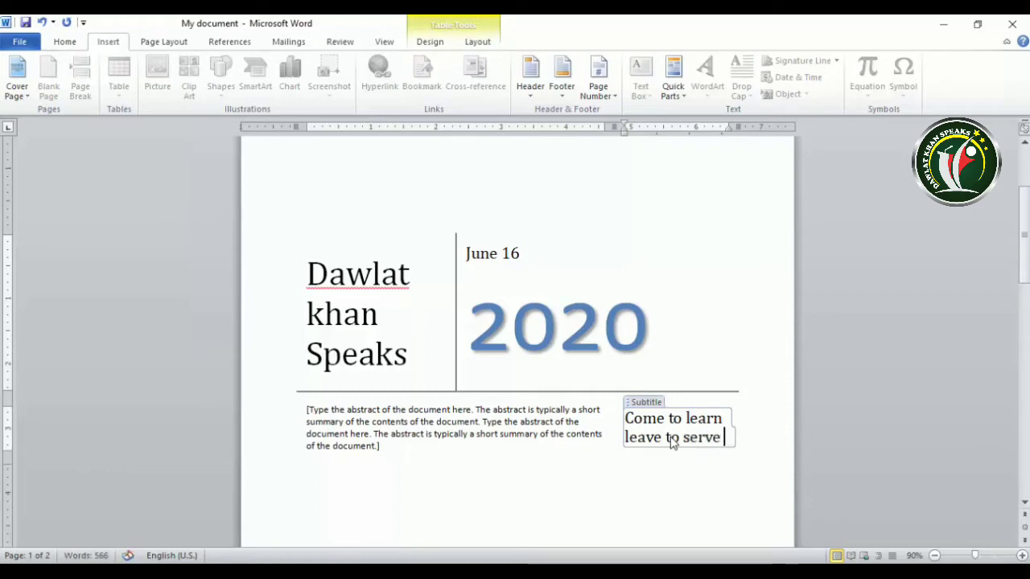
{"action": "key", "text": "BackSpace"}
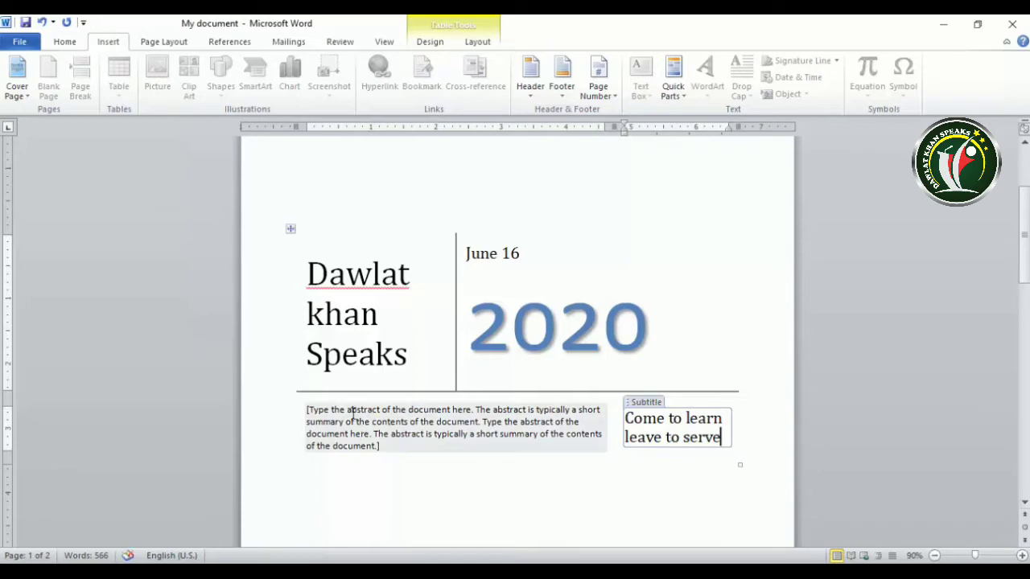
{"action": "scroll", "coordinate": [366, 420], "scroll_direction": "up", "scroll_amount": 1}
{"action": "scroll", "coordinate": [366, 420], "scroll_direction": "down", "scroll_amount": 5}
{"action": "scroll", "coordinate": [366, 421], "scroll_direction": "up", "scroll_amount": 3}
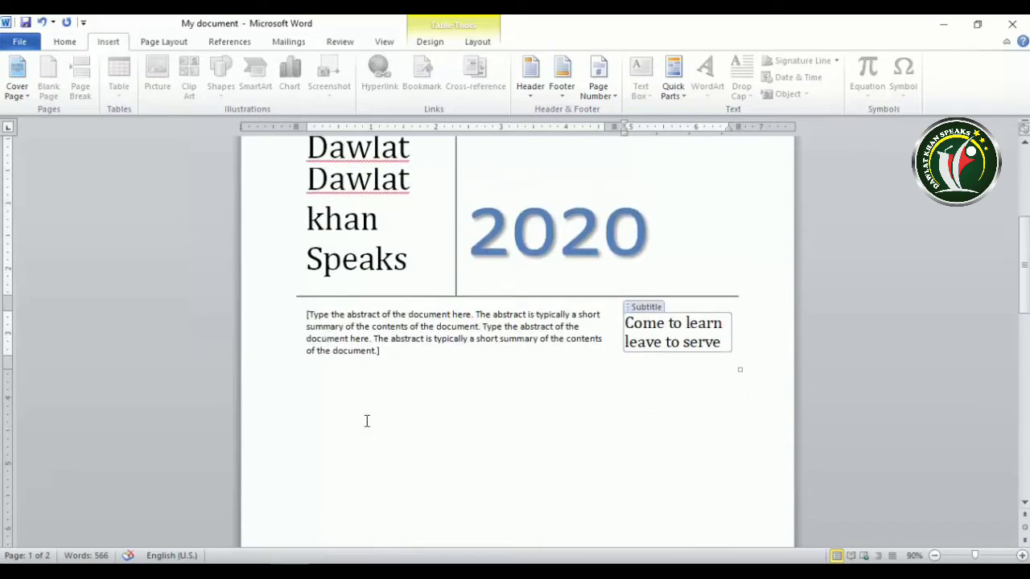
{"action": "scroll", "coordinate": [366, 420], "scroll_direction": "down", "scroll_amount": 2}
{"action": "scroll", "coordinate": [370, 412], "scroll_direction": "down", "scroll_amount": 2, "text": "ctrl"}
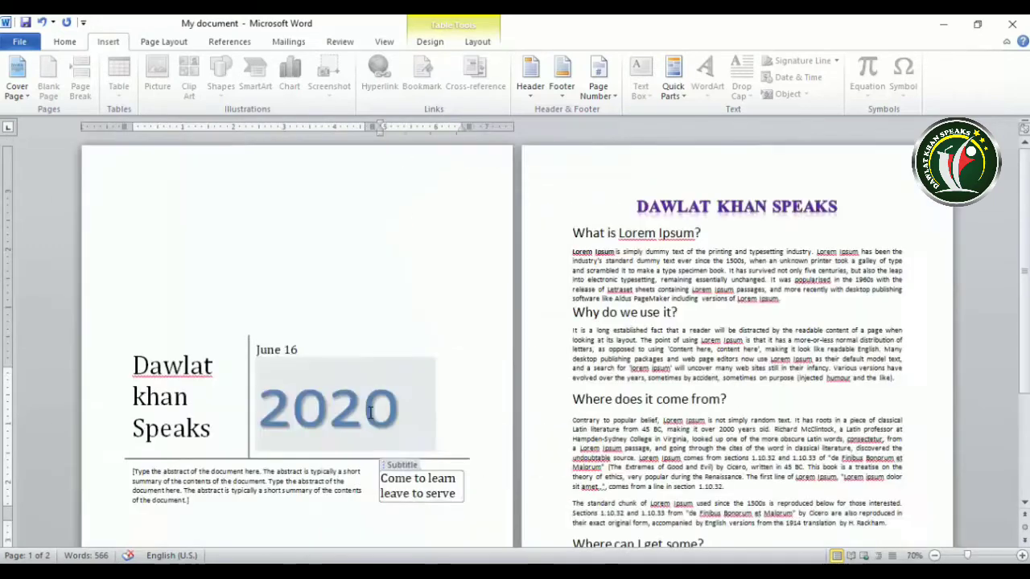
{"action": "scroll", "coordinate": [370, 413], "scroll_direction": "down", "scroll_amount": 1, "text": "ctrl"}
{"action": "scroll", "coordinate": [370, 412], "scroll_direction": "down", "scroll_amount": 2, "text": "ctrl"}
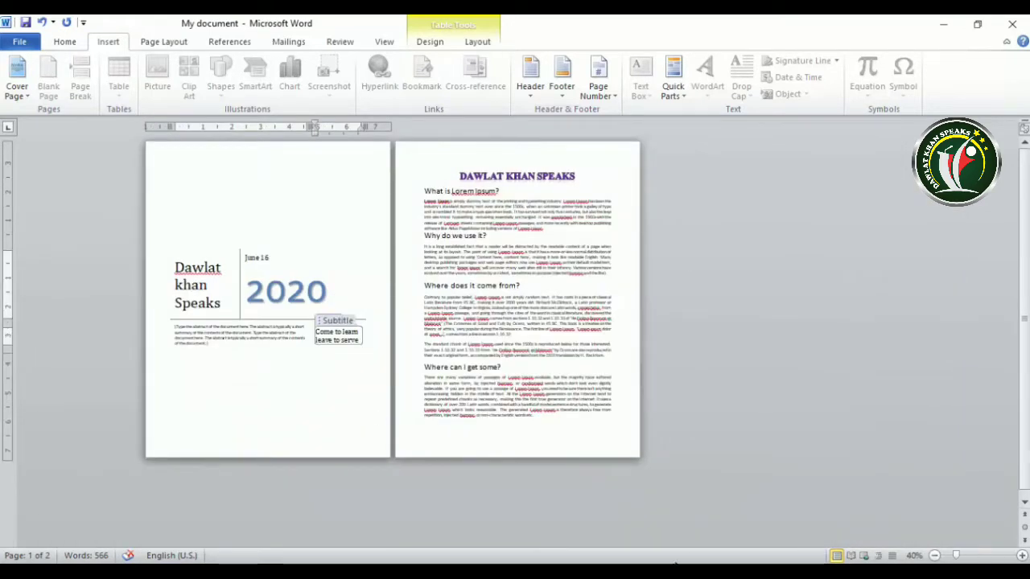
{"action": "left_click_drag", "start_coordinate": [957, 555], "coordinate": [971, 555]}
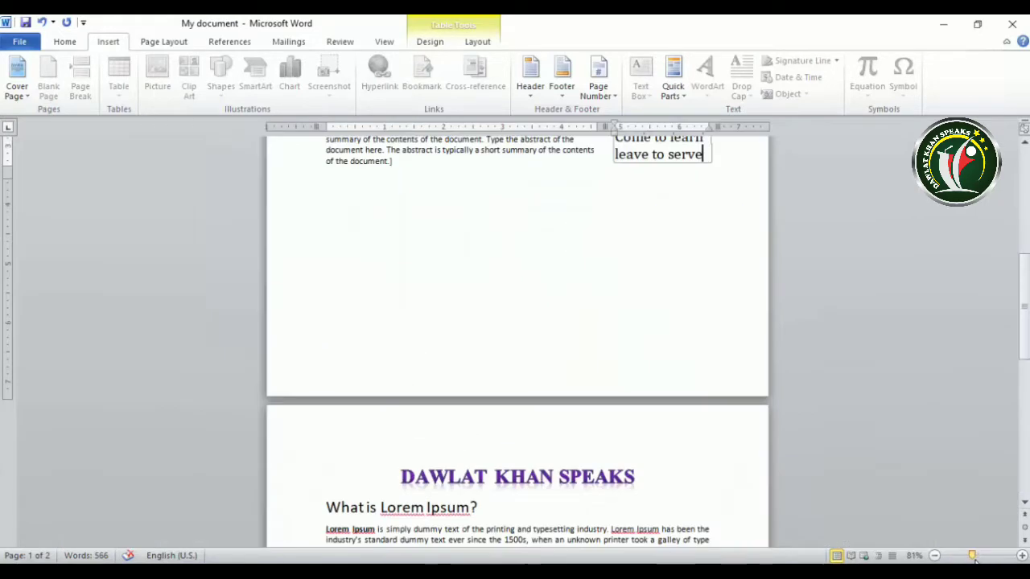
{"action": "scroll", "coordinate": [620, 490], "scroll_direction": "up", "scroll_amount": 2}
{"action": "scroll", "coordinate": [532, 464], "scroll_direction": "down", "scroll_amount": 4}
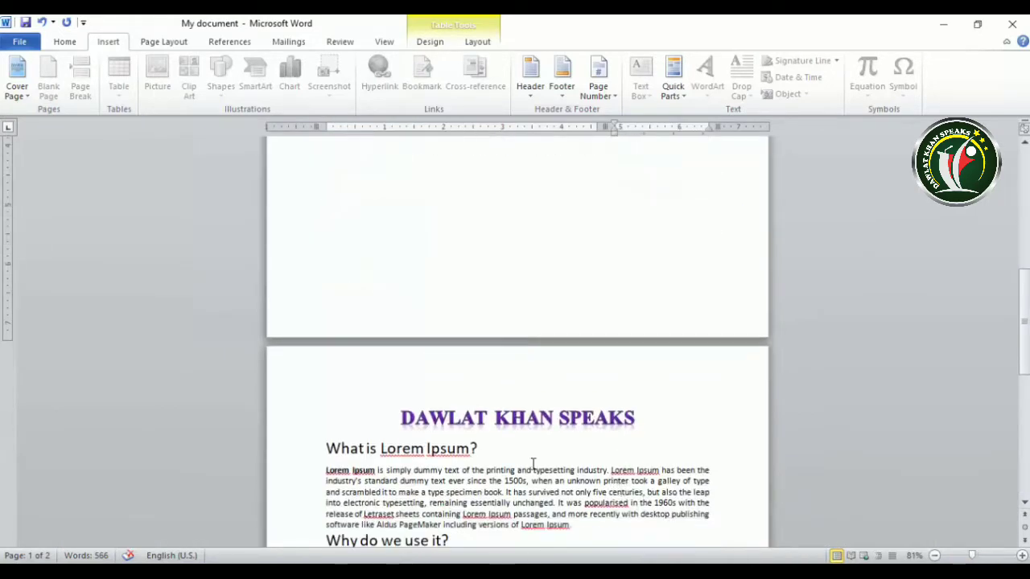
{"action": "left_click", "coordinate": [411, 411]}
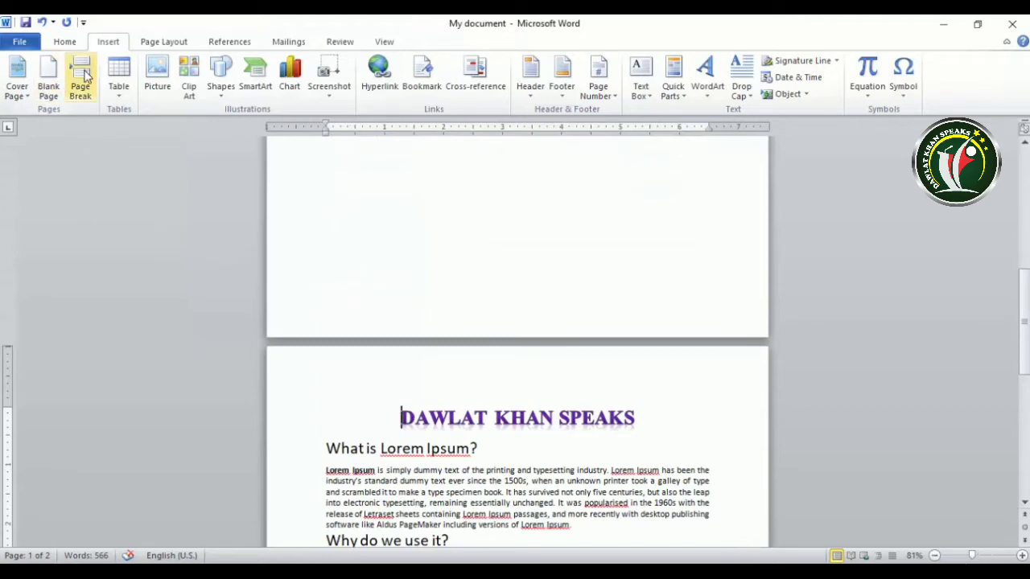
{"action": "scroll", "coordinate": [288, 292], "scroll_direction": "down", "scroll_amount": 1}
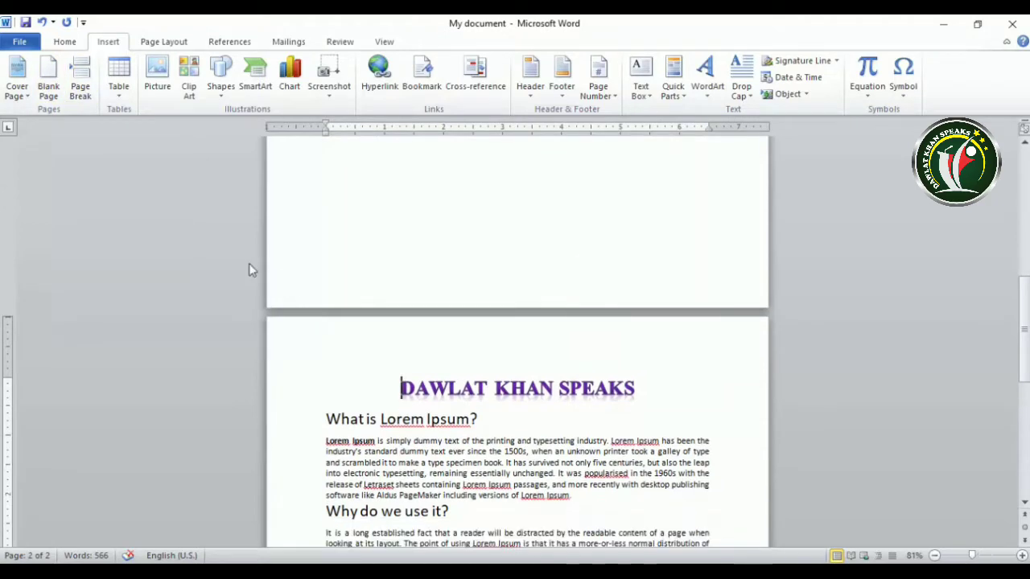
{"action": "scroll", "coordinate": [409, 315], "scroll_direction": "down", "scroll_amount": 2}
{"action": "scroll", "coordinate": [410, 321], "scroll_direction": "down", "scroll_amount": 3}
{"action": "scroll", "coordinate": [411, 326], "scroll_direction": "down", "scroll_amount": 6}
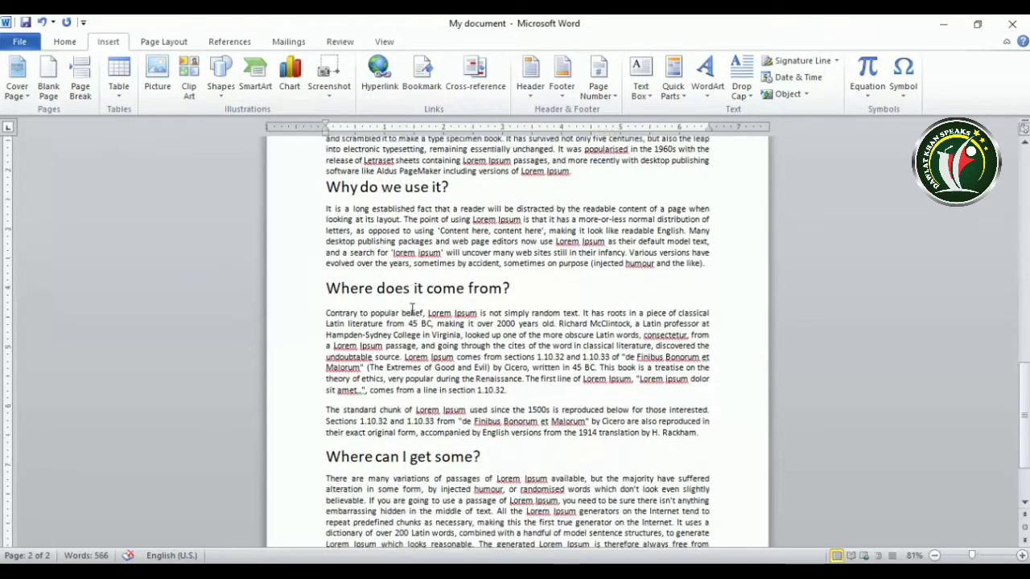
{"action": "scroll", "coordinate": [419, 338], "scroll_direction": "down", "scroll_amount": 3}
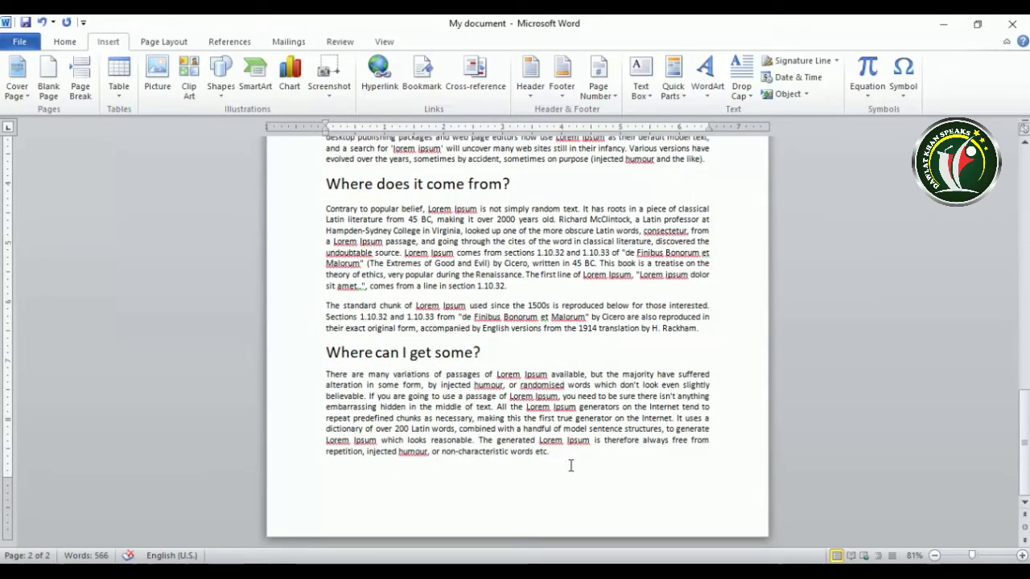
{"action": "left_click", "coordinate": [566, 452]}
{"action": "key", "text": "ctrl+Return"}
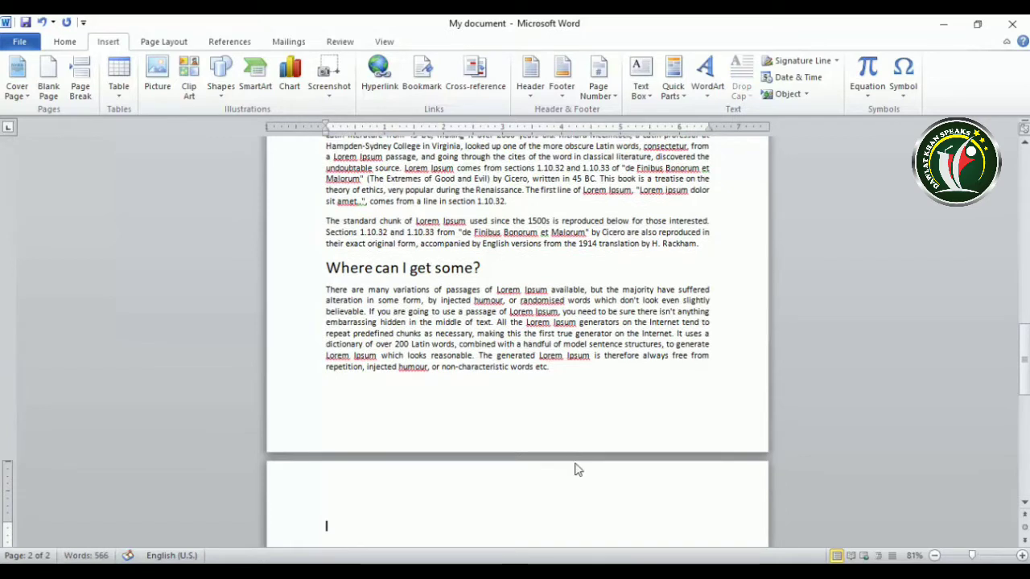
{"action": "scroll", "coordinate": [322, 496], "scroll_direction": "down", "scroll_amount": 1}
{"action": "key", "text": "ctrl+z"}
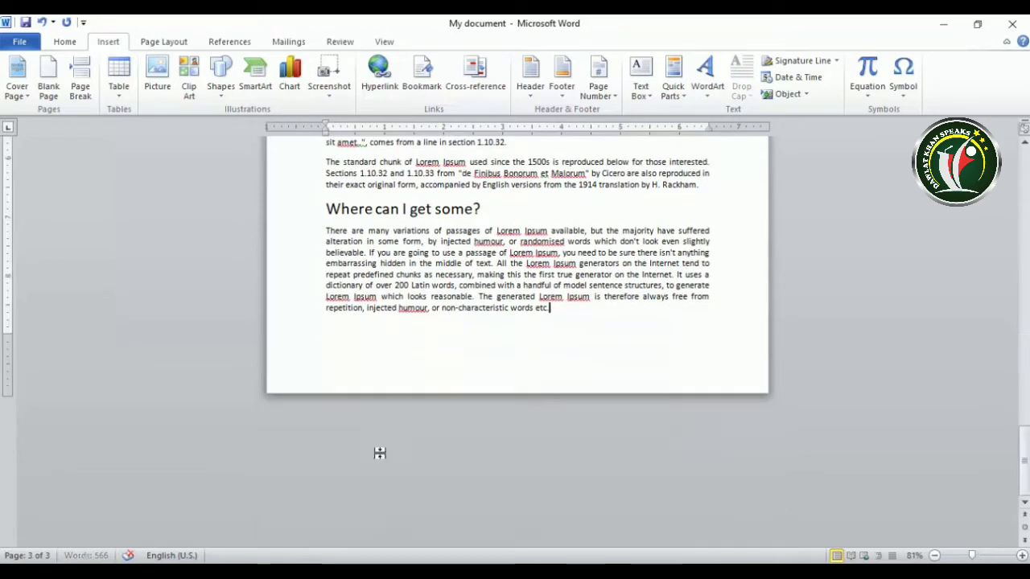
Add a blank page after the article, then undo it.
{"action": "left_click", "coordinate": [48, 80]}
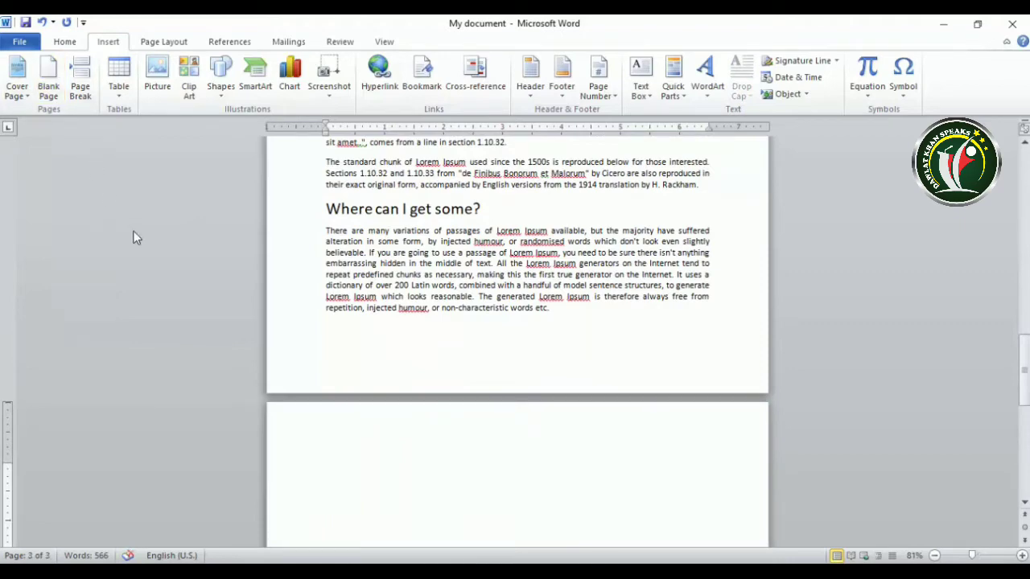
{"action": "key", "text": "ctrl+z"}
{"action": "scroll", "coordinate": [398, 229], "scroll_direction": "up", "scroll_amount": 6}
{"action": "scroll", "coordinate": [397, 229], "scroll_direction": "up", "scroll_amount": 4}
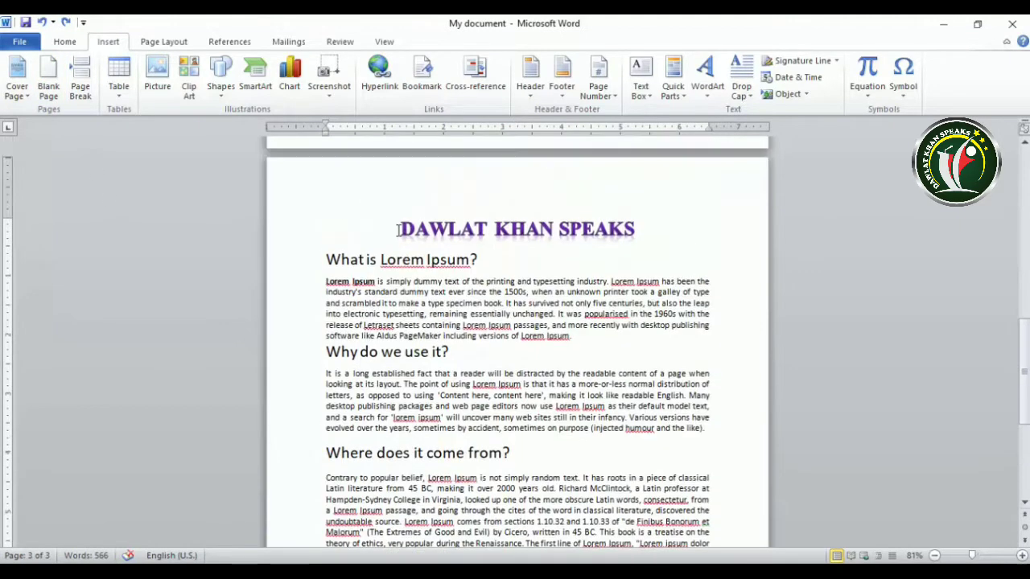
Insert a blank page before the article title, review it, and undo it again.
{"action": "left_click", "coordinate": [398, 230]}
{"action": "left_click", "coordinate": [48, 80]}
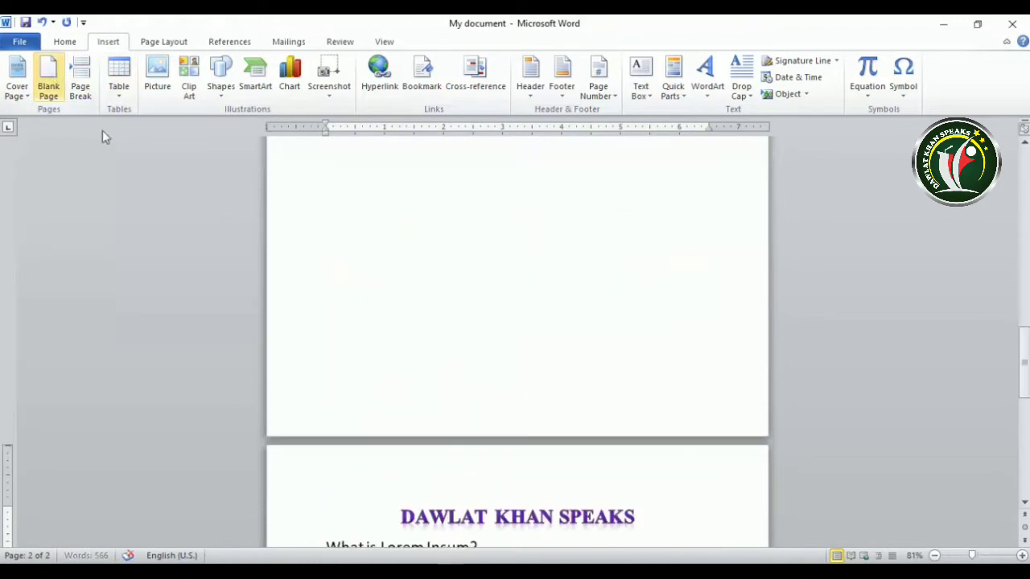
{"action": "scroll", "coordinate": [474, 371], "scroll_direction": "up", "scroll_amount": 5}
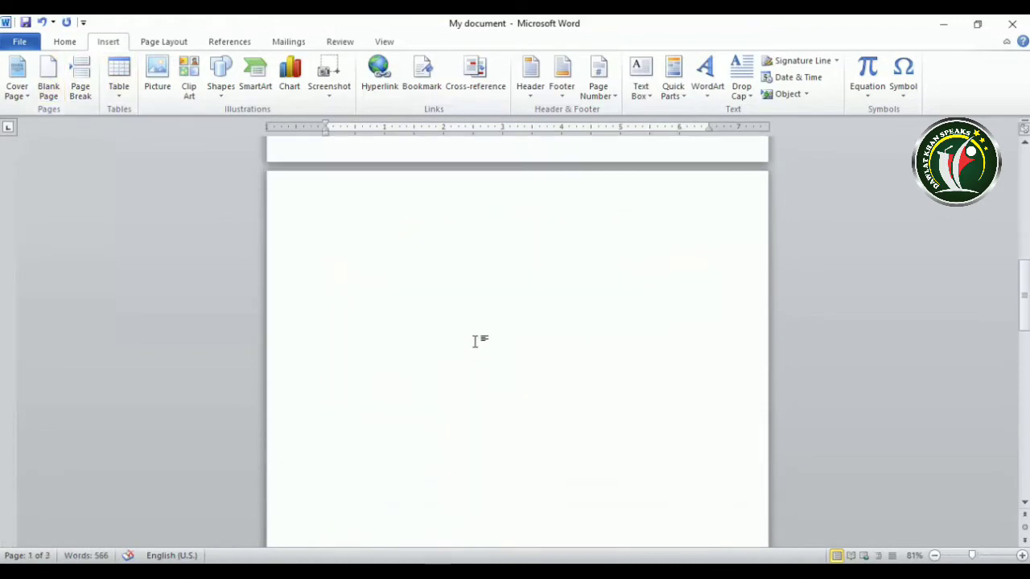
{"action": "scroll", "coordinate": [476, 341], "scroll_direction": "up", "scroll_amount": 2}
{"action": "scroll", "coordinate": [474, 341], "scroll_direction": "down", "scroll_amount": 2}
{"action": "scroll", "coordinate": [474, 341], "scroll_direction": "down", "scroll_amount": 3}
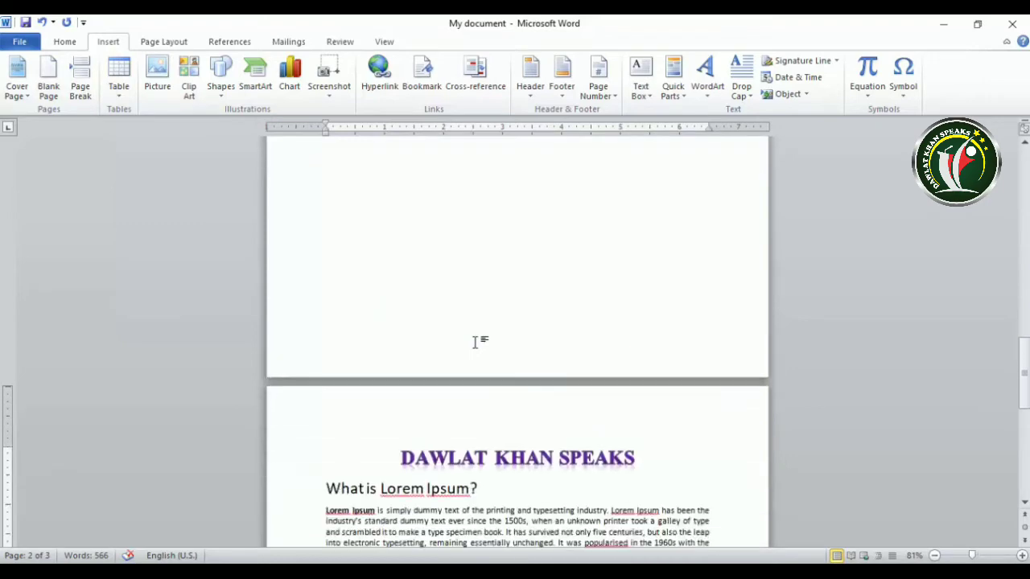
{"action": "scroll", "coordinate": [475, 341], "scroll_direction": "down", "scroll_amount": 3}
{"action": "key", "text": "ctrl+z"}
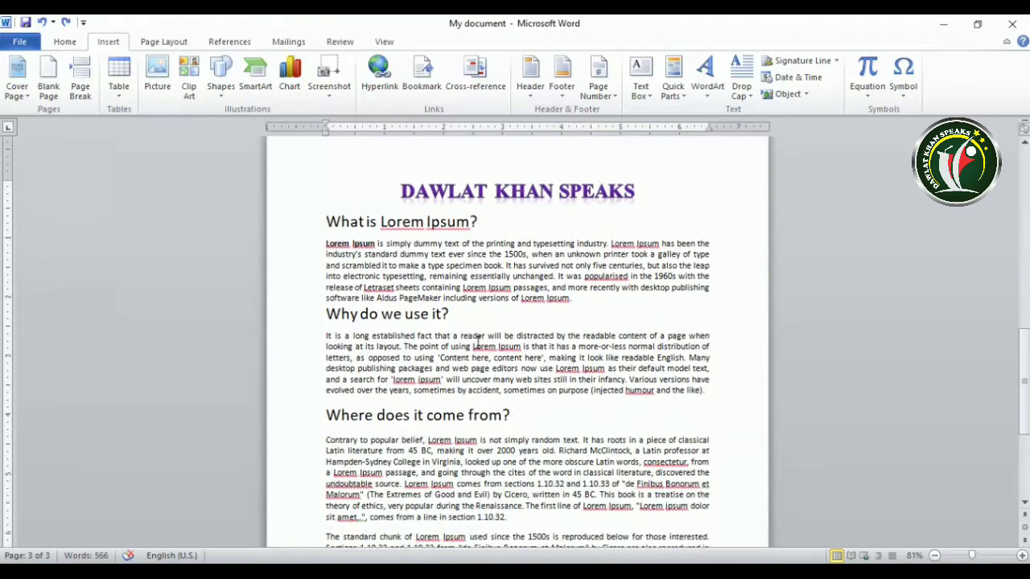
Insert a page break after 'Why do we use it?', review the pages, then undo it.
{"action": "left_click", "coordinate": [80, 80]}
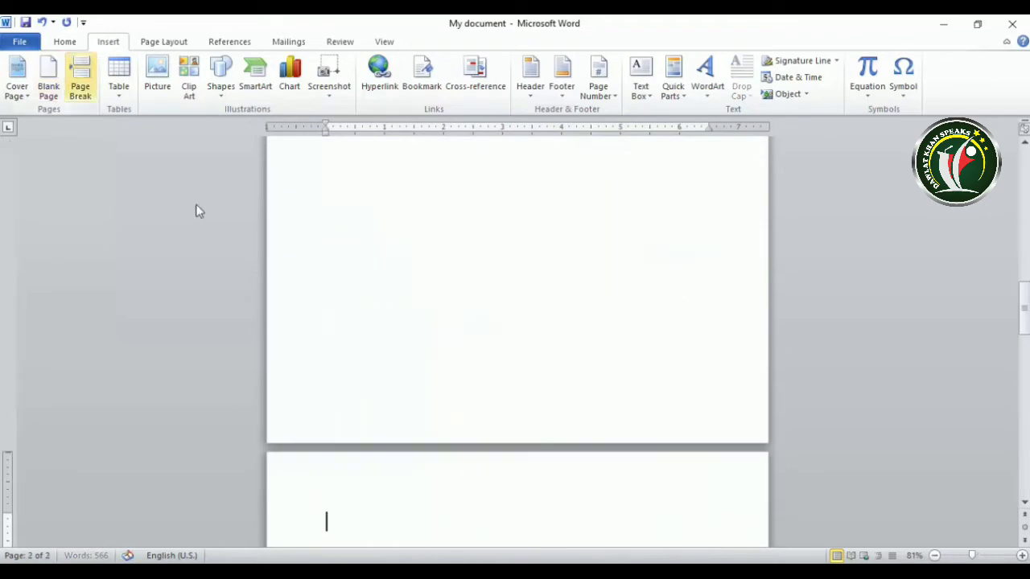
{"action": "scroll", "coordinate": [567, 378], "scroll_direction": "down", "scroll_amount": 2}
{"action": "scroll", "coordinate": [567, 378], "scroll_direction": "up", "scroll_amount": 4}
{"action": "scroll", "coordinate": [567, 379], "scroll_direction": "up", "scroll_amount": 4}
{"action": "scroll", "coordinate": [567, 380], "scroll_direction": "down", "scroll_amount": 3}
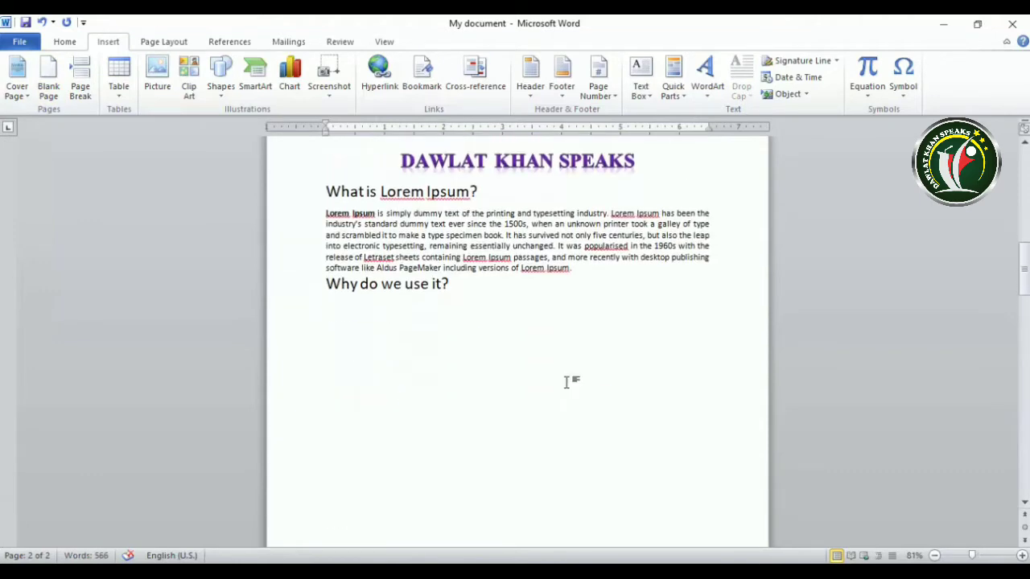
{"action": "scroll", "coordinate": [567, 382], "scroll_direction": "down", "scroll_amount": 5}
{"action": "scroll", "coordinate": [568, 384], "scroll_direction": "down", "scroll_amount": 4}
{"action": "scroll", "coordinate": [567, 384], "scroll_direction": "down", "scroll_amount": 2}
{"action": "scroll", "coordinate": [567, 384], "scroll_direction": "up", "scroll_amount": 4}
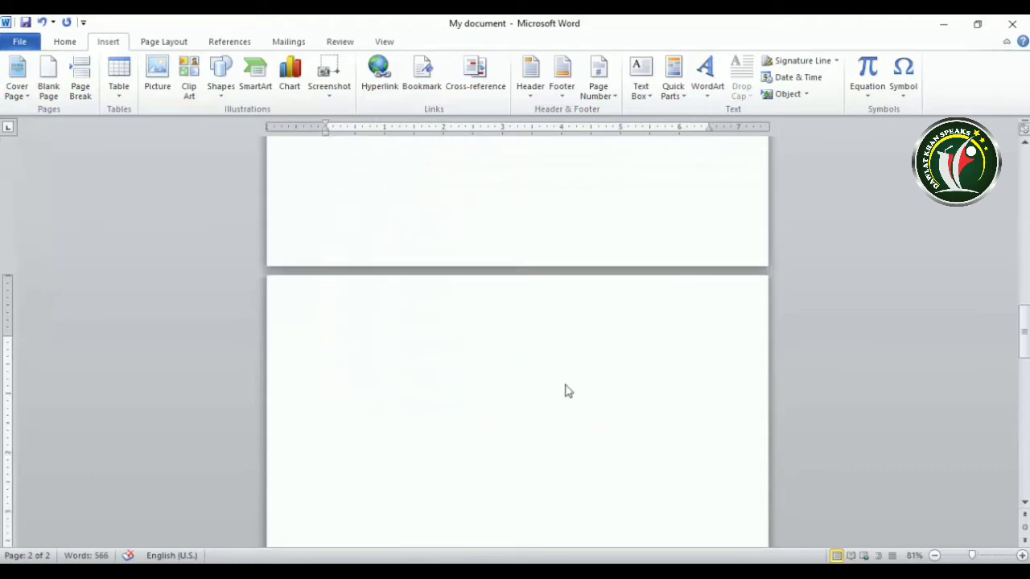
{"action": "scroll", "coordinate": [567, 386], "scroll_direction": "up", "scroll_amount": 5}
{"action": "scroll", "coordinate": [568, 390], "scroll_direction": "down", "scroll_amount": 4}
{"action": "scroll", "coordinate": [567, 393], "scroll_direction": "up", "scroll_amount": 3}
{"action": "scroll", "coordinate": [567, 390], "scroll_direction": "down", "scroll_amount": 2}
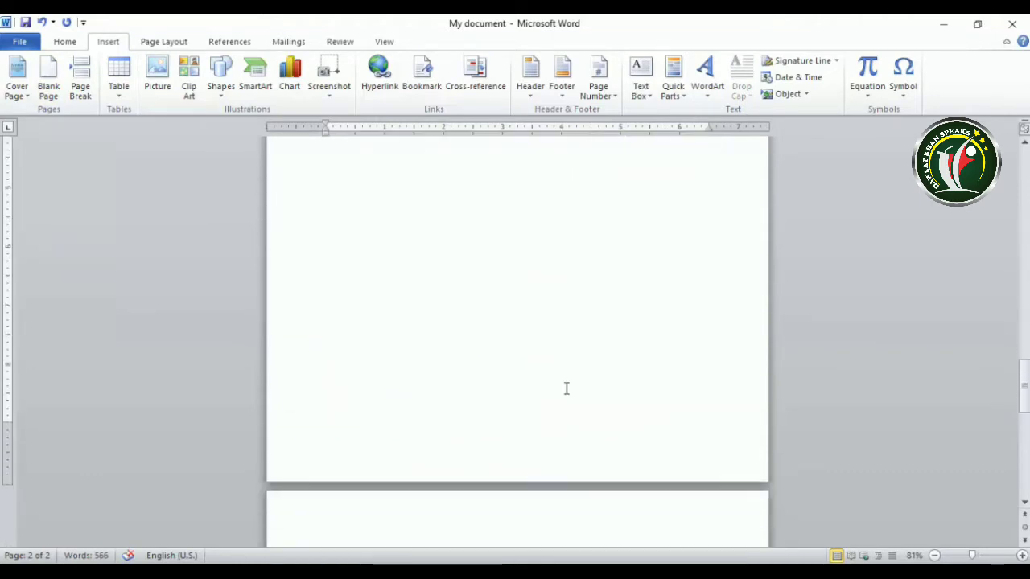
{"action": "scroll", "coordinate": [567, 390], "scroll_direction": "down", "scroll_amount": 1}
{"action": "scroll", "coordinate": [567, 388], "scroll_direction": "down", "scroll_amount": 4}
{"action": "scroll", "coordinate": [565, 389], "scroll_direction": "up", "scroll_amount": 1}
{"action": "scroll", "coordinate": [563, 384], "scroll_direction": "up", "scroll_amount": 1}
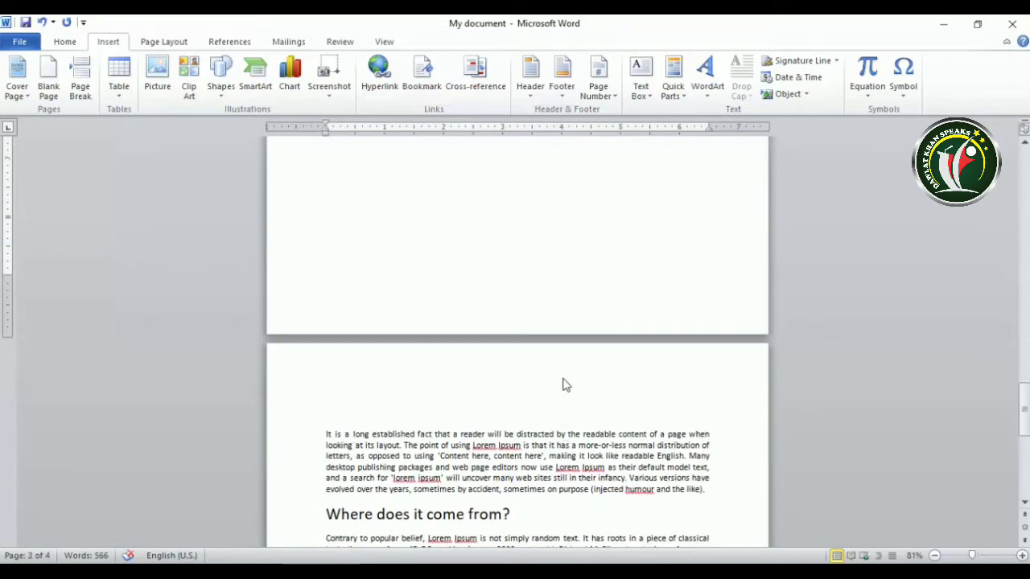
{"action": "scroll", "coordinate": [563, 376], "scroll_direction": "up", "scroll_amount": 3}
{"action": "scroll", "coordinate": [390, 441], "scroll_direction": "down", "scroll_amount": 3}
{"action": "key", "text": "ctrl+z"}
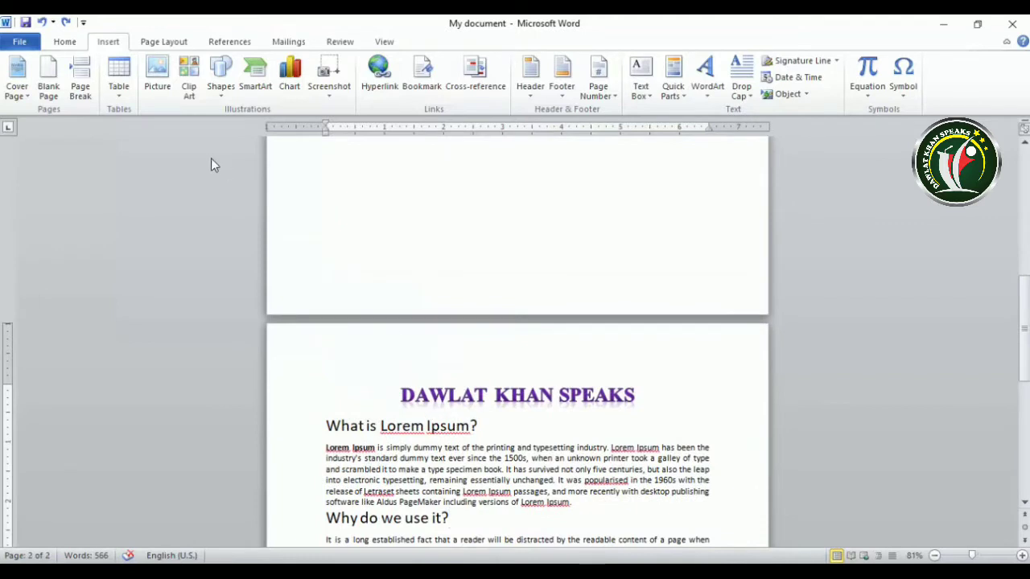
Cut the cover subtitle to just 'Come' and place the caret at the end of the first paragraph.
{"action": "scroll", "coordinate": [414, 364], "scroll_direction": "down", "scroll_amount": 2}
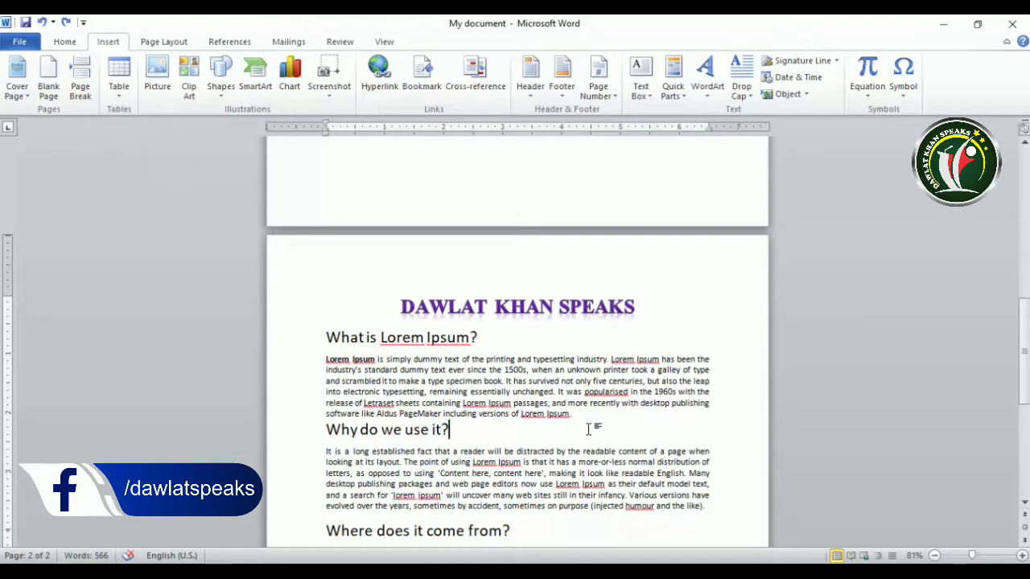
{"action": "scroll", "coordinate": [455, 432], "scroll_direction": "down", "scroll_amount": 3}
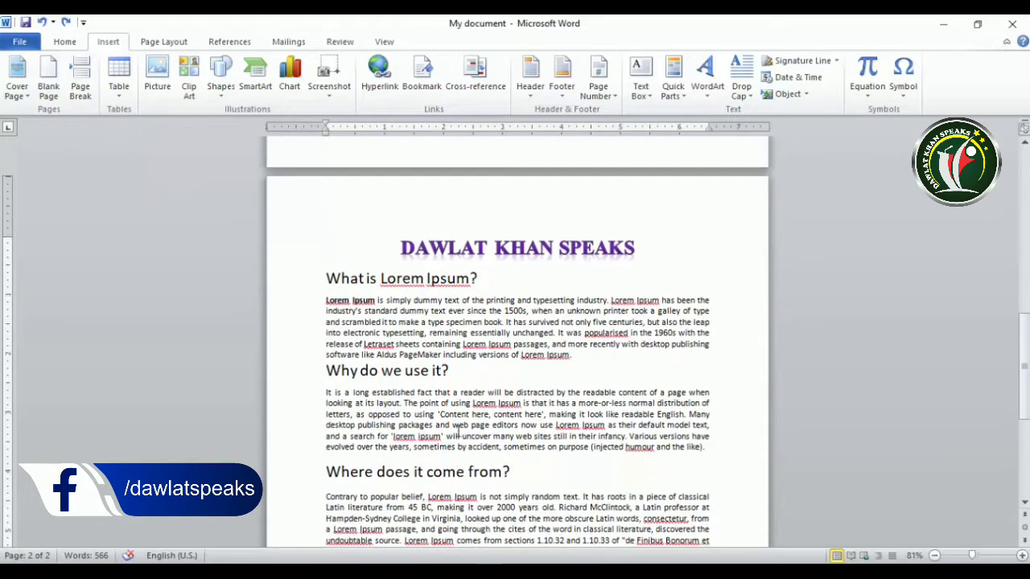
{"action": "scroll", "coordinate": [458, 432], "scroll_direction": "down", "scroll_amount": 3, "text": "ctrl"}
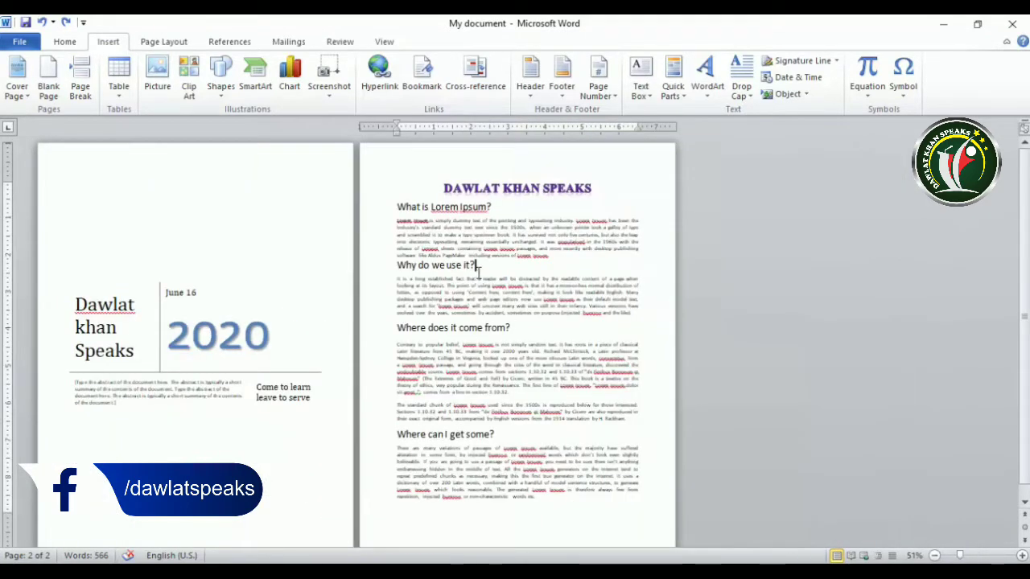
{"action": "left_click", "coordinate": [269, 392]}
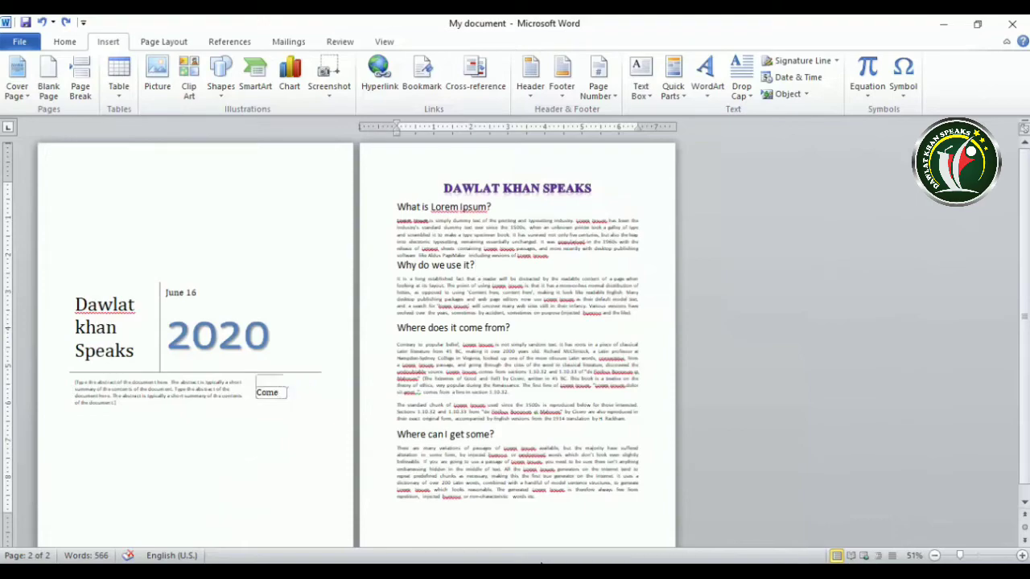
{"action": "scroll", "coordinate": [531, 500], "scroll_direction": "up", "scroll_amount": 5, "text": "ctrl"}
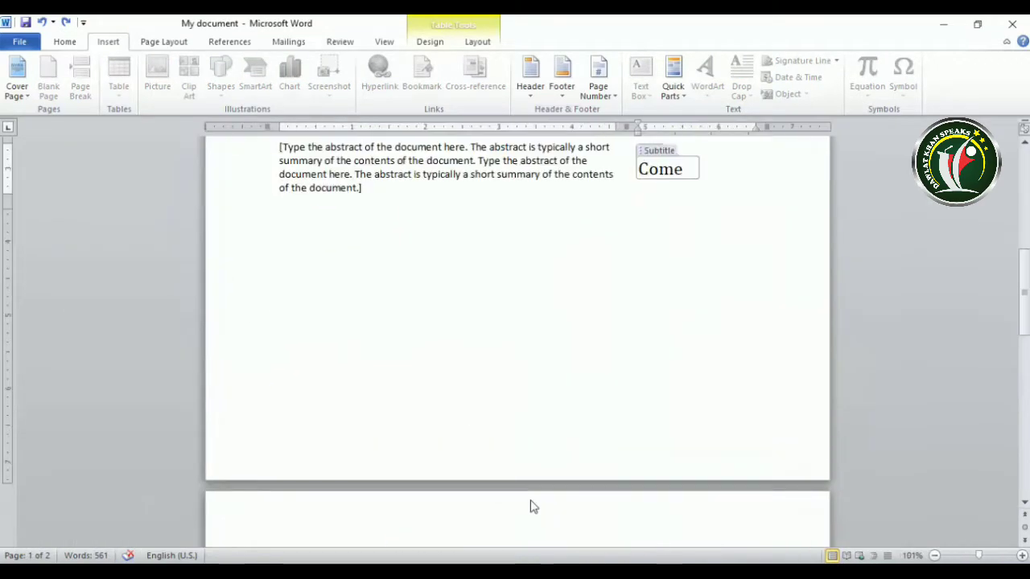
{"action": "scroll", "coordinate": [529, 506], "scroll_direction": "up", "scroll_amount": 2}
{"action": "scroll", "coordinate": [531, 506], "scroll_direction": "down", "scroll_amount": 5}
{"action": "scroll", "coordinate": [533, 505], "scroll_direction": "down", "scroll_amount": 3}
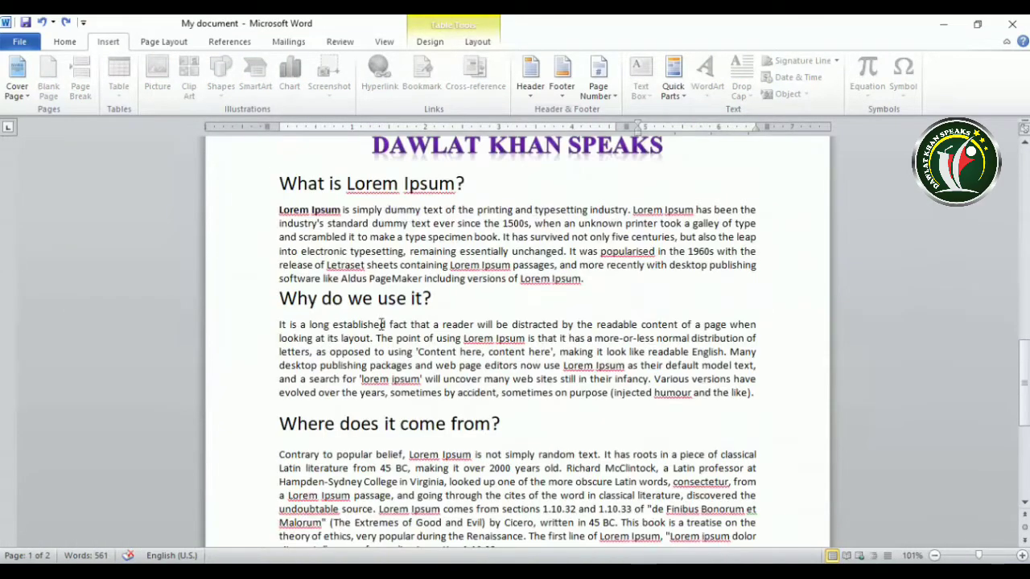
{"action": "left_click", "coordinate": [278, 299]}
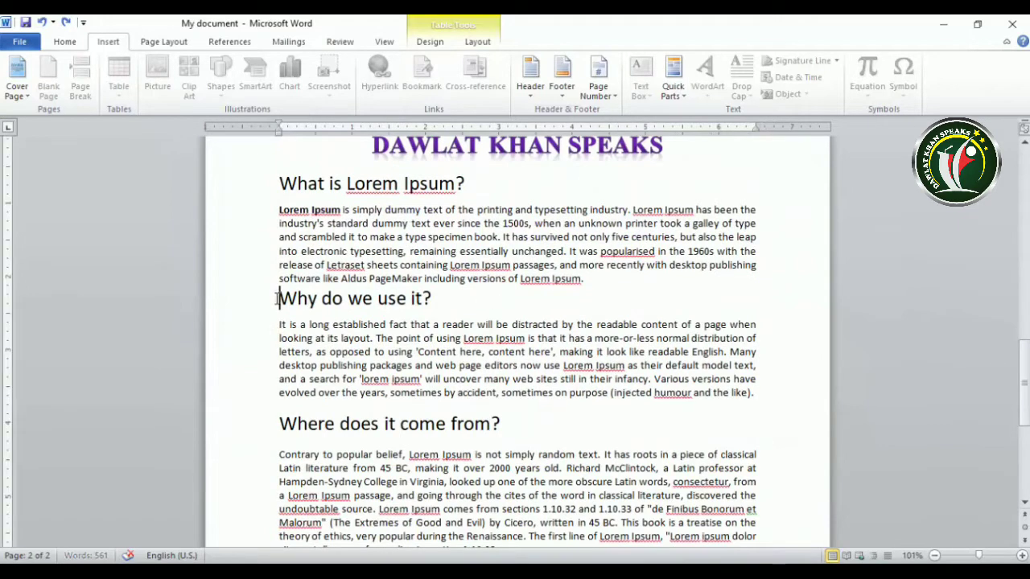
{"action": "left_click", "coordinate": [609, 277]}
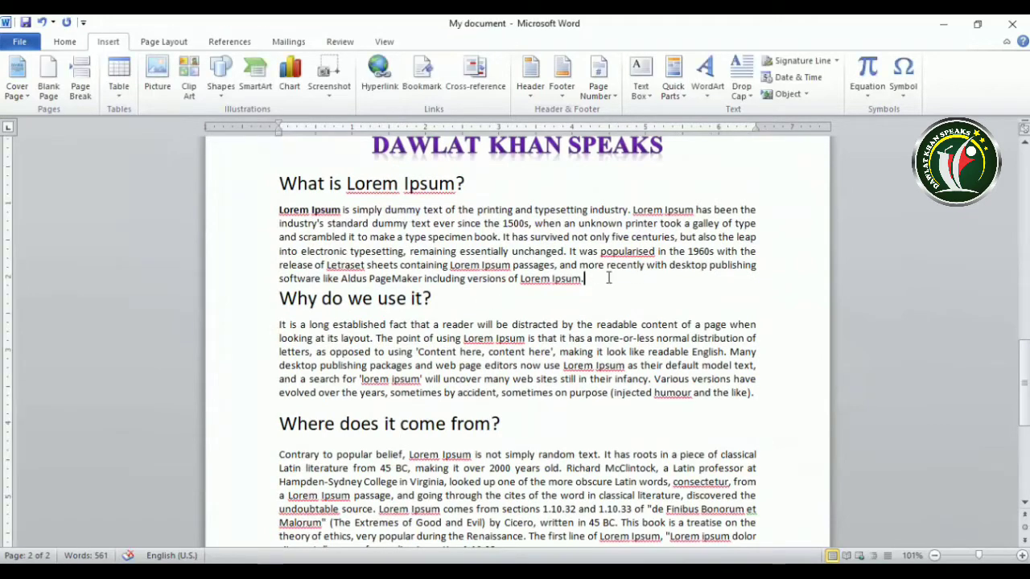
{"action": "left_click", "coordinate": [80, 81]}
{"action": "scroll", "coordinate": [378, 475], "scroll_direction": "down", "scroll_amount": 4}
{"action": "scroll", "coordinate": [416, 500], "scroll_direction": "down", "scroll_amount": 1}
{"action": "scroll", "coordinate": [417, 500], "scroll_direction": "up", "scroll_amount": 5}
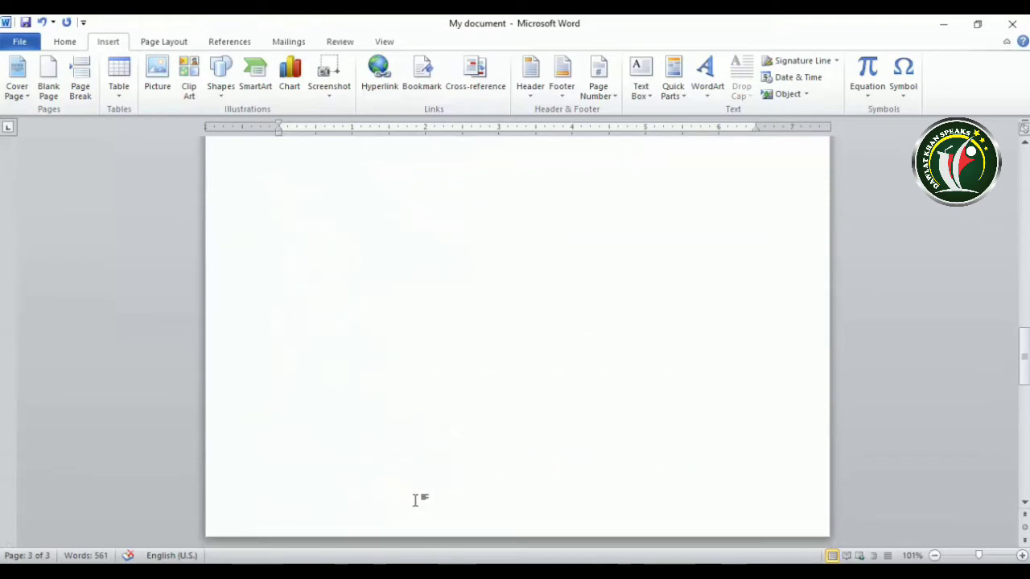
{"action": "scroll", "coordinate": [417, 500], "scroll_direction": "up", "scroll_amount": 5}
{"action": "scroll", "coordinate": [415, 499], "scroll_direction": "up", "scroll_amount": 2}
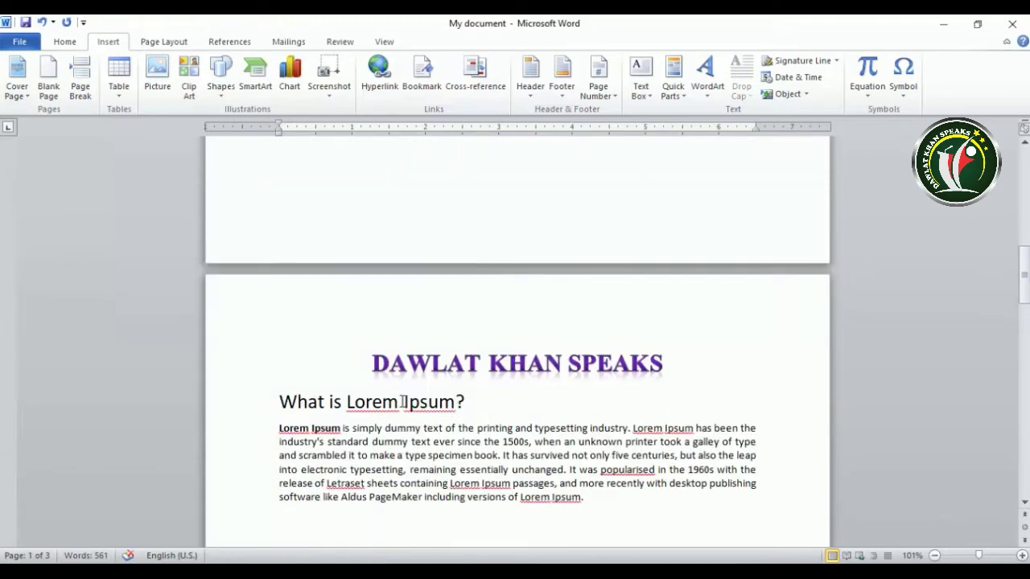
{"action": "key", "text": "ctrl+z"}
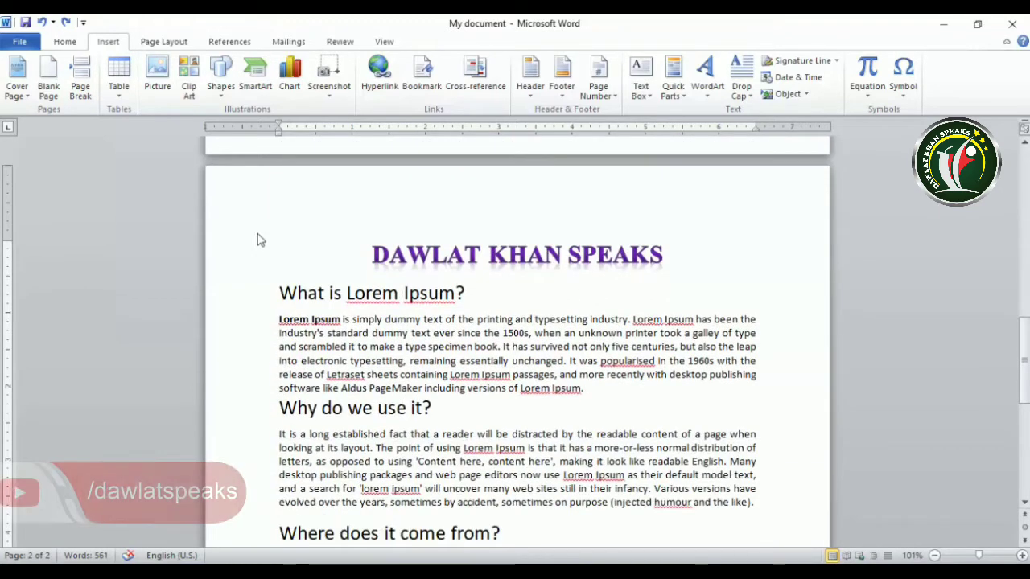
{"action": "scroll", "coordinate": [483, 362], "scroll_direction": "down", "scroll_amount": 5}
{"action": "scroll", "coordinate": [502, 432], "scroll_direction": "down", "scroll_amount": 5}
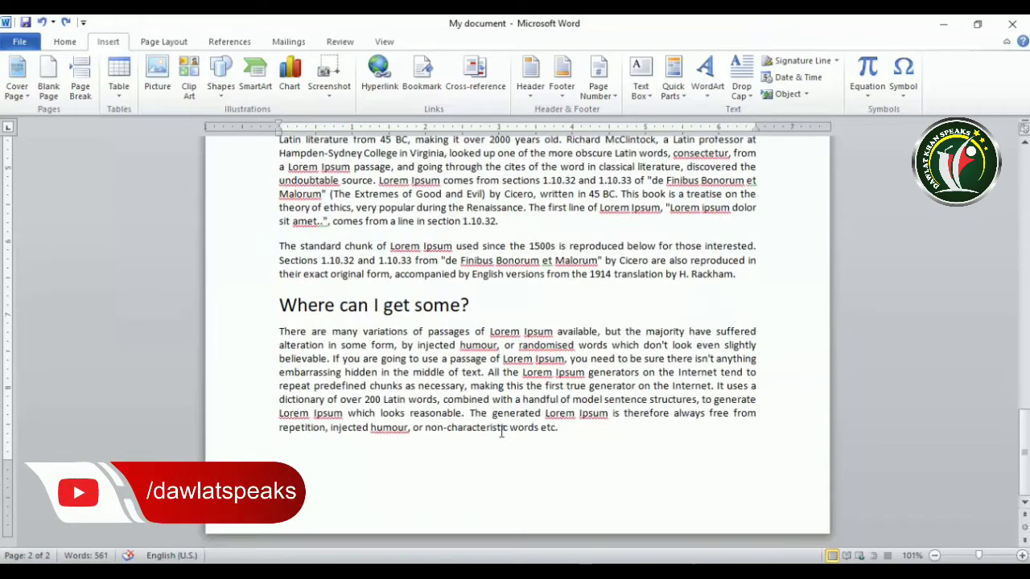
{"action": "left_click", "coordinate": [597, 435]}
{"action": "left_click", "coordinate": [82, 81]}
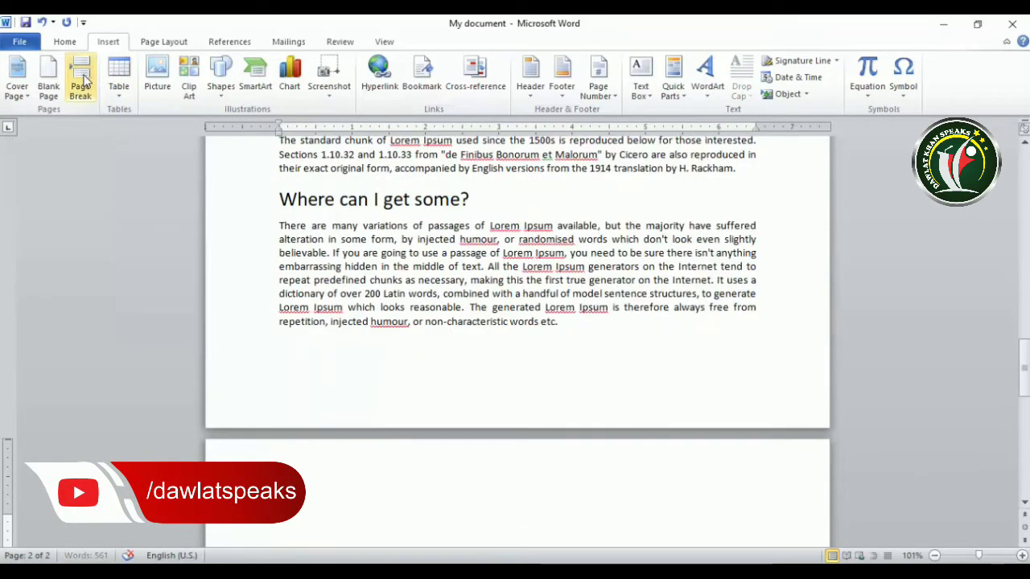
{"action": "key", "text": "ctrl+z"}
{"action": "scroll", "coordinate": [328, 316], "scroll_direction": "up", "scroll_amount": 6}
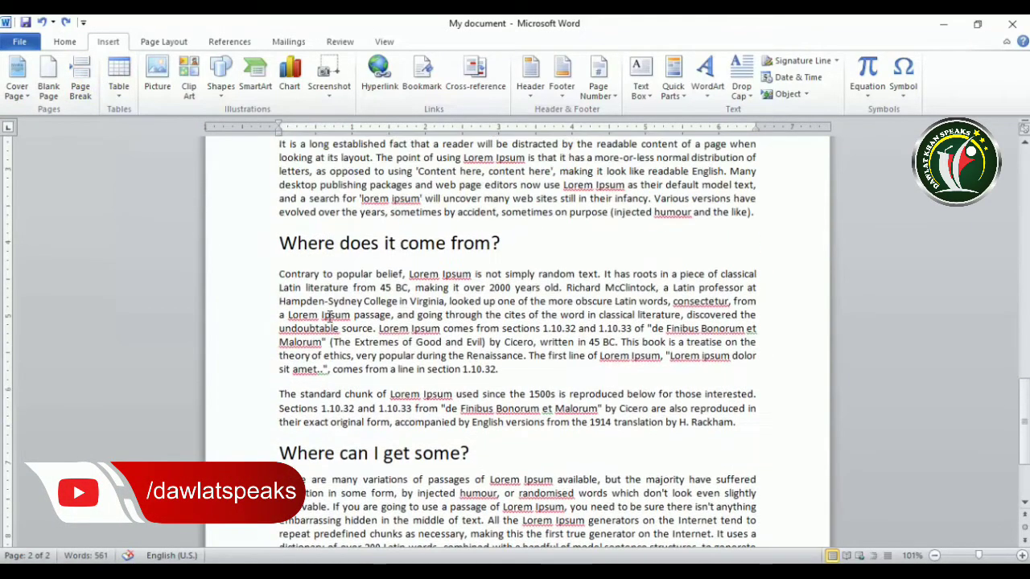
{"action": "scroll", "coordinate": [306, 250], "scroll_direction": "up", "scroll_amount": 8}
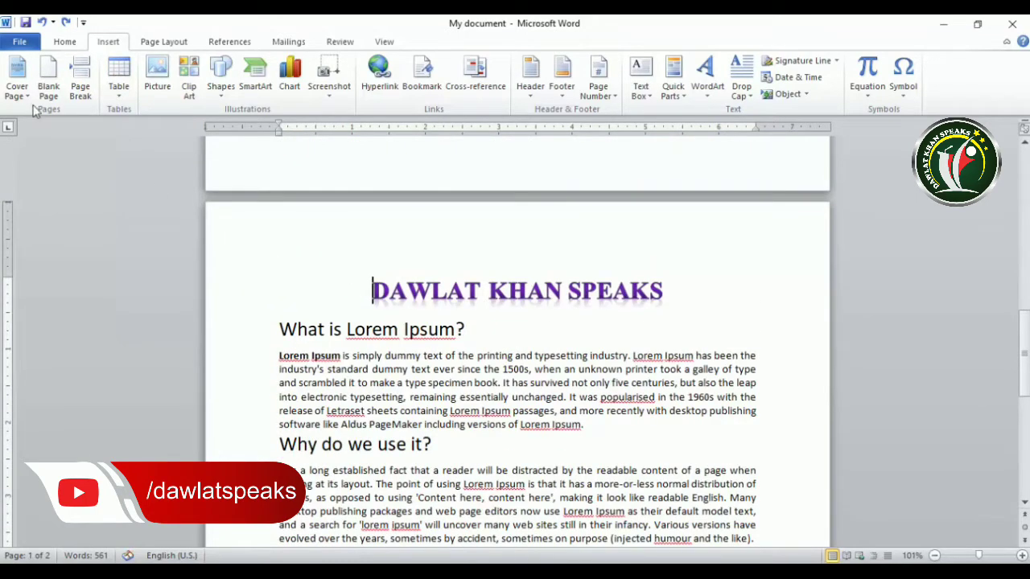
{"action": "left_click", "coordinate": [81, 85]}
{"action": "key", "text": "ctrl+Return"}
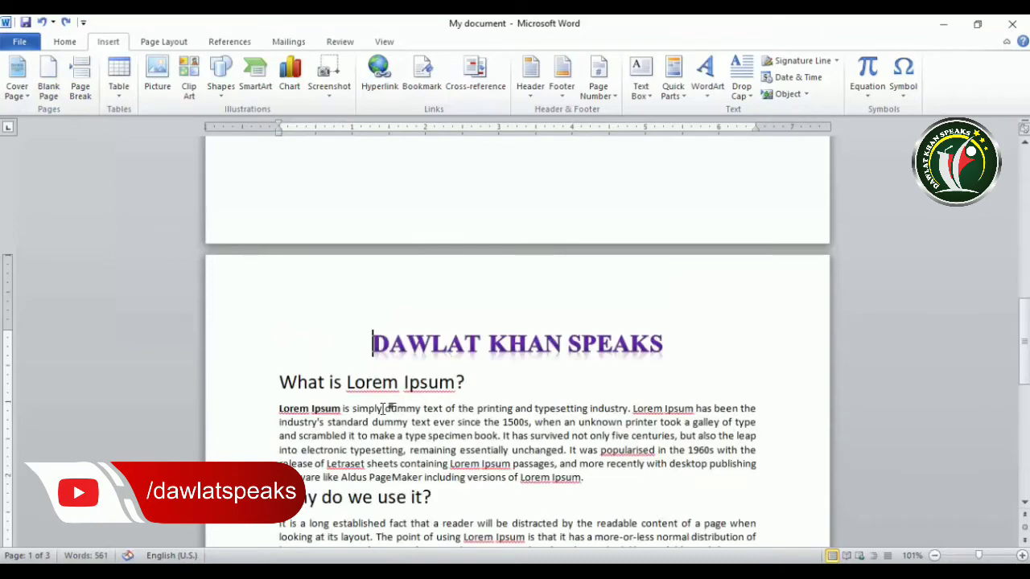
{"action": "scroll", "coordinate": [383, 409], "scroll_direction": "down", "scroll_amount": 4}
{"action": "scroll", "coordinate": [383, 409], "scroll_direction": "up", "scroll_amount": 7}
{"action": "scroll", "coordinate": [382, 409], "scroll_direction": "up", "scroll_amount": 8}
{"action": "scroll", "coordinate": [385, 412], "scroll_direction": "down", "scroll_amount": 3}
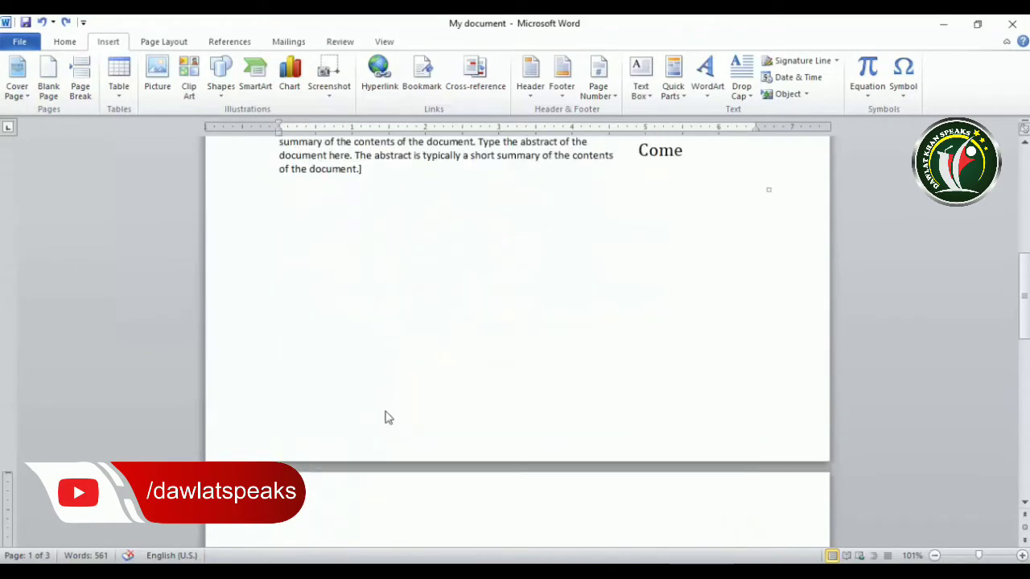
{"action": "scroll", "coordinate": [386, 416], "scroll_direction": "down", "scroll_amount": 8}
{"action": "scroll", "coordinate": [386, 414], "scroll_direction": "down", "scroll_amount": 3}
{"action": "scroll", "coordinate": [387, 412], "scroll_direction": "down", "scroll_amount": 3}
{"action": "scroll", "coordinate": [387, 411], "scroll_direction": "down", "scroll_amount": 3}
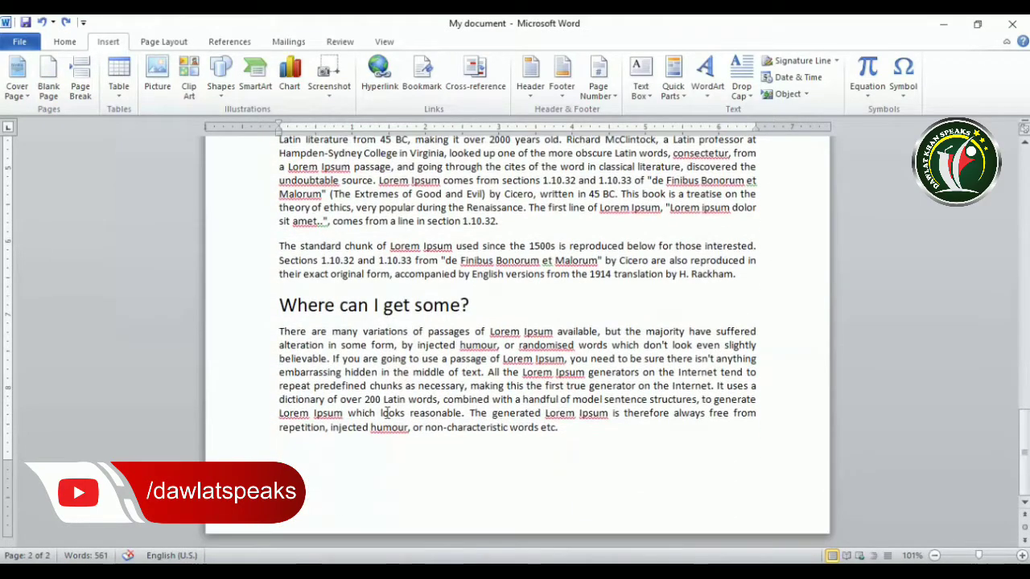
{"action": "scroll", "coordinate": [238, 317], "scroll_direction": "up", "scroll_amount": 5}
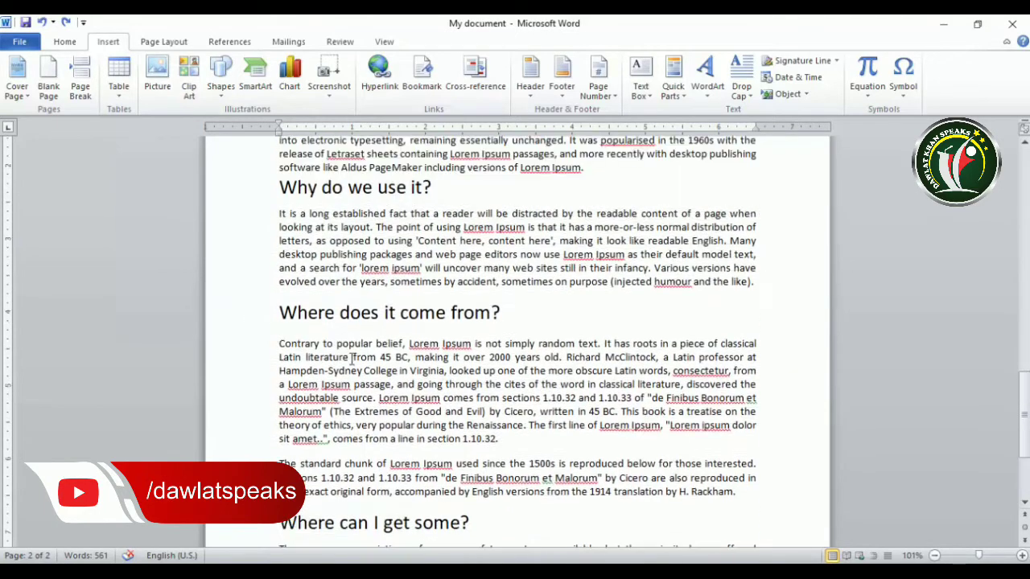
{"action": "scroll", "coordinate": [351, 358], "scroll_direction": "up", "scroll_amount": 5}
{"action": "scroll", "coordinate": [350, 358], "scroll_direction": "down", "scroll_amount": 1}
{"action": "scroll", "coordinate": [338, 301], "scroll_direction": "down", "scroll_amount": 3}
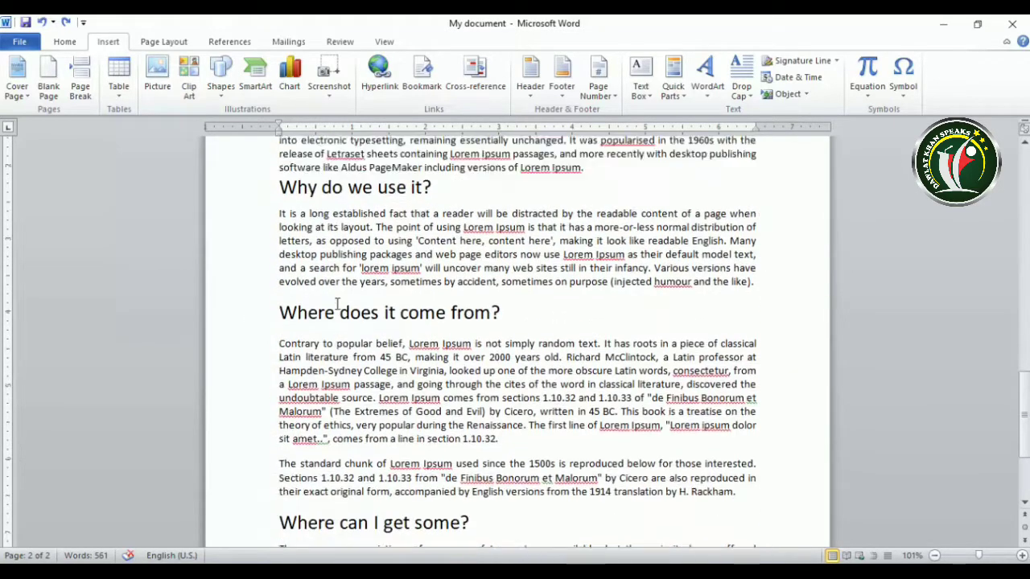
{"action": "scroll", "coordinate": [338, 301], "scroll_direction": "up", "scroll_amount": 4}
{"action": "left_click", "coordinate": [373, 179]}
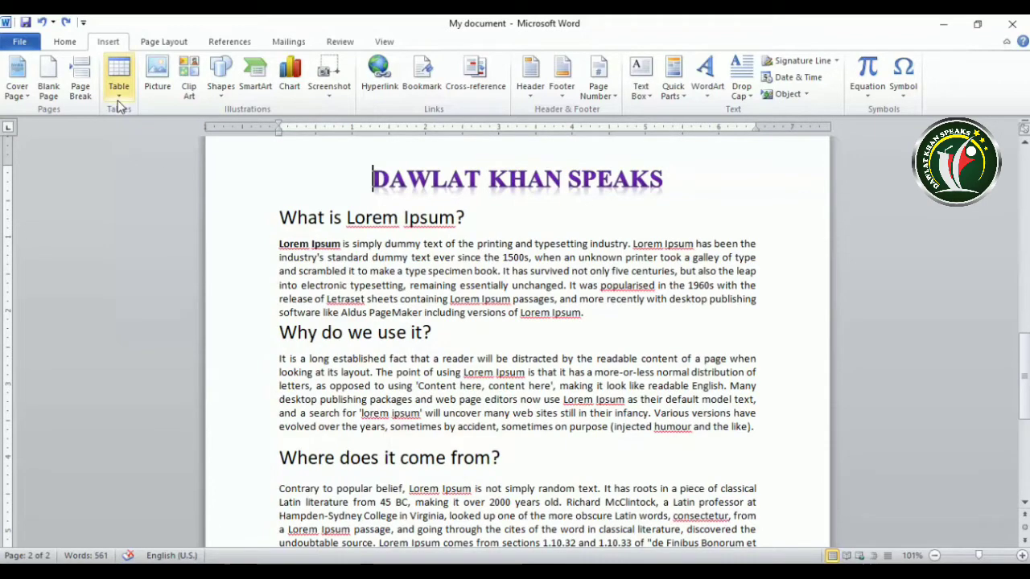
Move the insertion point past the article's last paragraph onto the empty third page.
{"action": "left_click", "coordinate": [64, 41]}
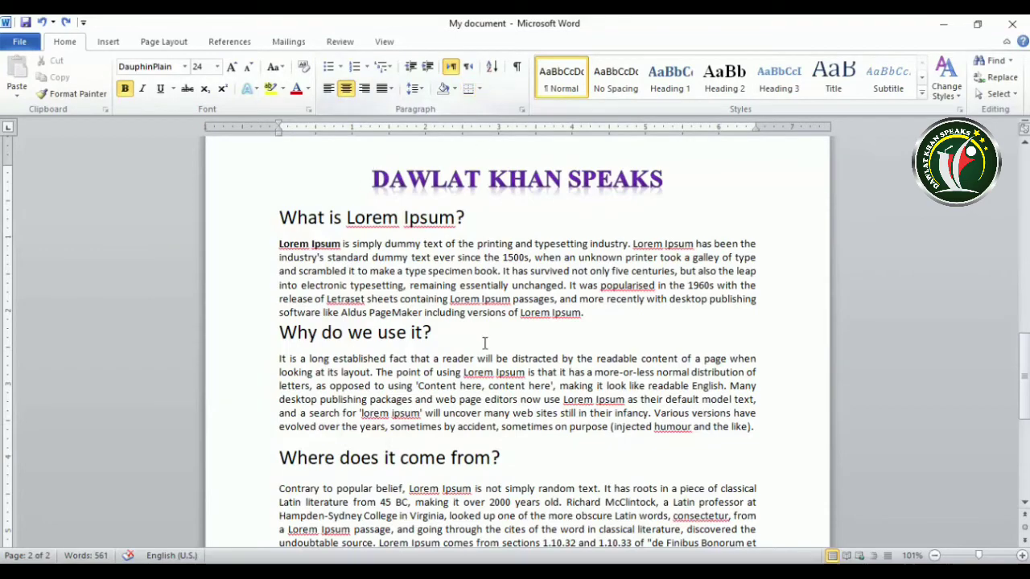
{"action": "scroll", "coordinate": [482, 342], "scroll_direction": "down", "scroll_amount": 5}
{"action": "scroll", "coordinate": [482, 342], "scroll_direction": "down", "scroll_amount": 5}
{"action": "left_click", "coordinate": [613, 464]}
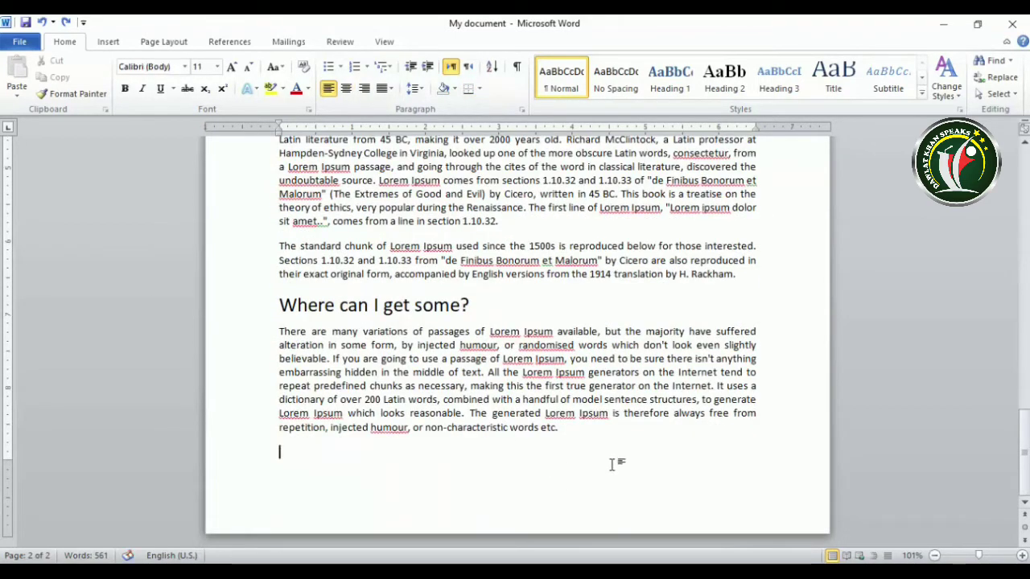
{"action": "scroll", "coordinate": [613, 464], "scroll_direction": "down", "scroll_amount": 3}
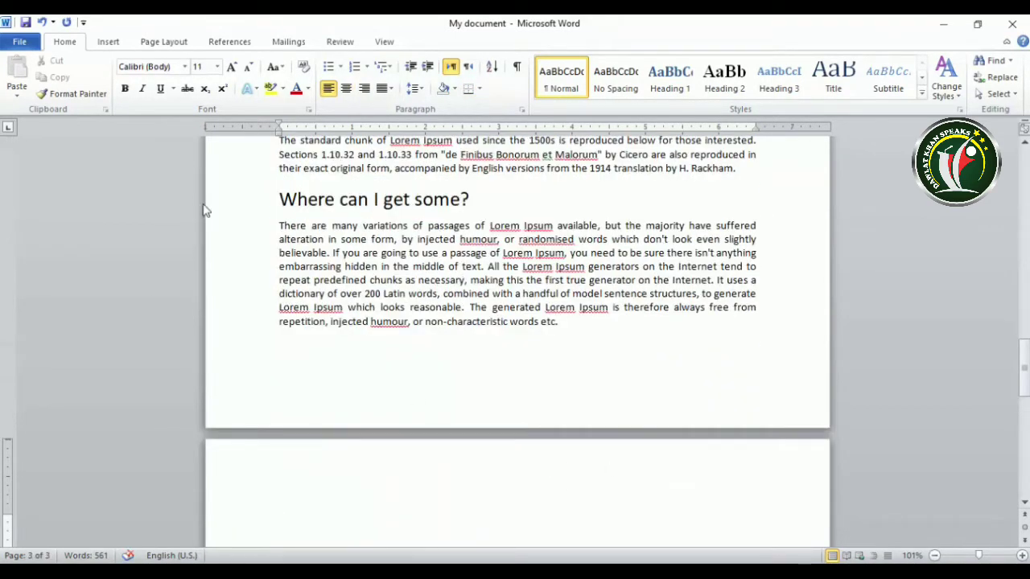
{"action": "scroll", "coordinate": [328, 333], "scroll_direction": "down", "scroll_amount": 4}
{"action": "scroll", "coordinate": [328, 333], "scroll_direction": "down", "scroll_amount": 3}
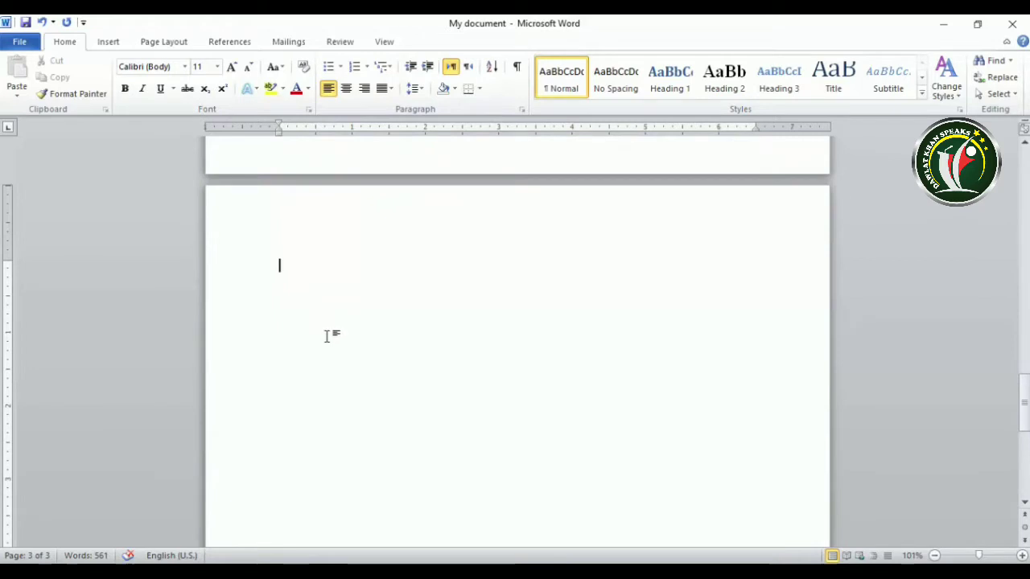
{"action": "left_click", "coordinate": [113, 44]}
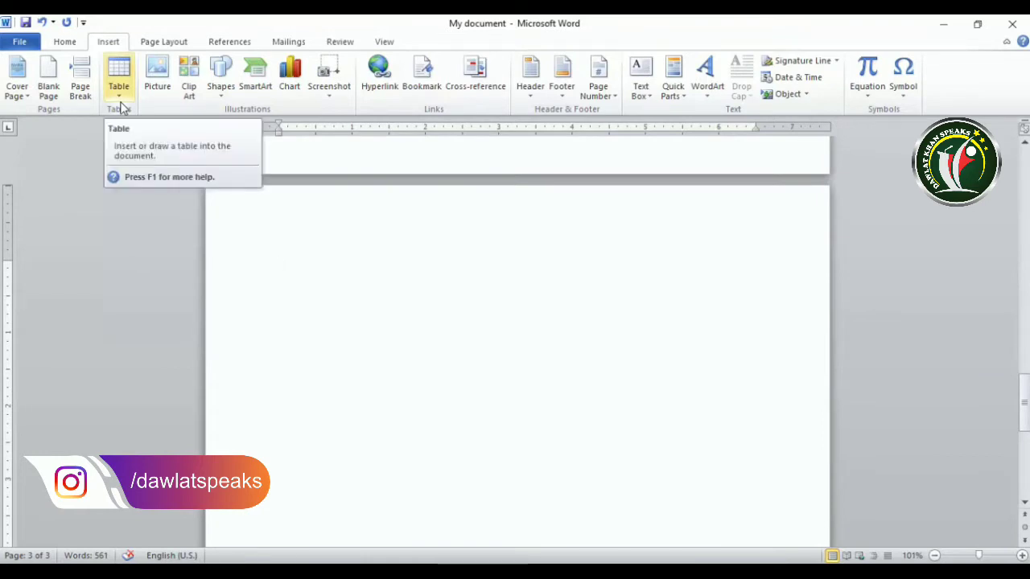
Insert an empty 3-column, 2-row table at the top of page 3.
{"action": "left_click", "coordinate": [120, 106]}
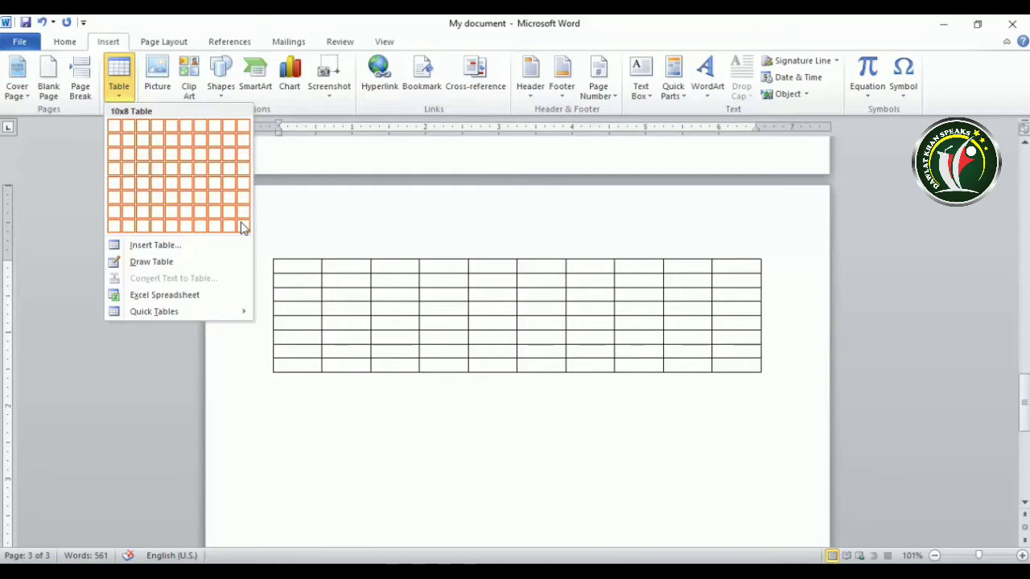
{"action": "left_click", "coordinate": [141, 148]}
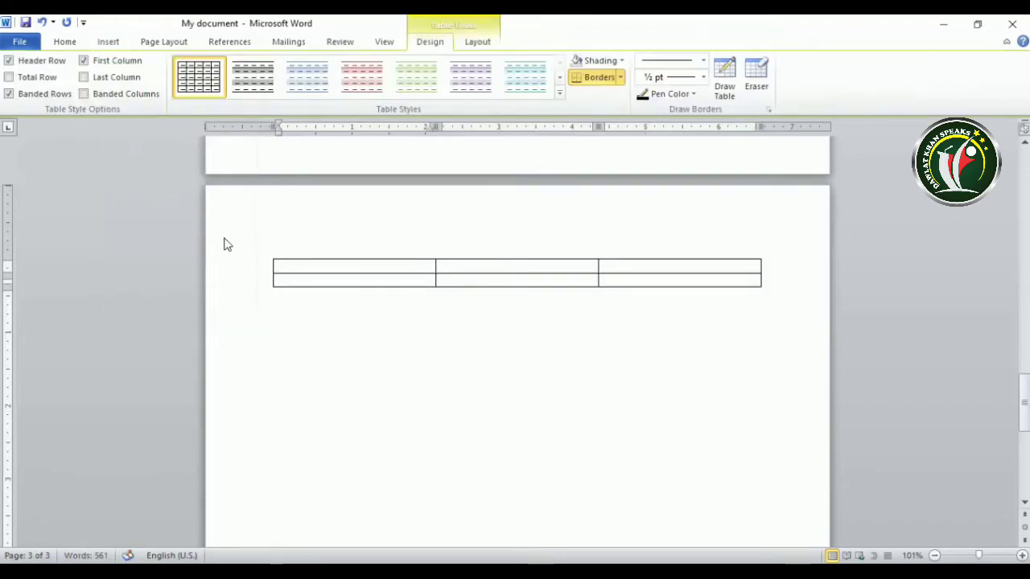
Practise selecting the table's first row, third column and whole table, then move below it.
{"action": "left_click_drag", "start_coordinate": [308, 266], "coordinate": [612, 270]}
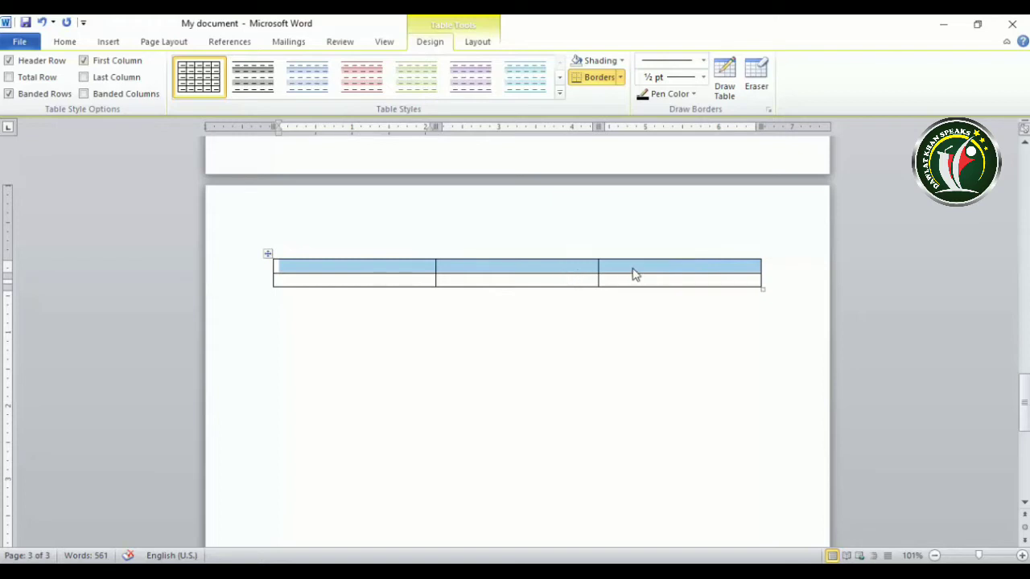
{"action": "left_click_drag", "start_coordinate": [638, 264], "coordinate": [634, 280]}
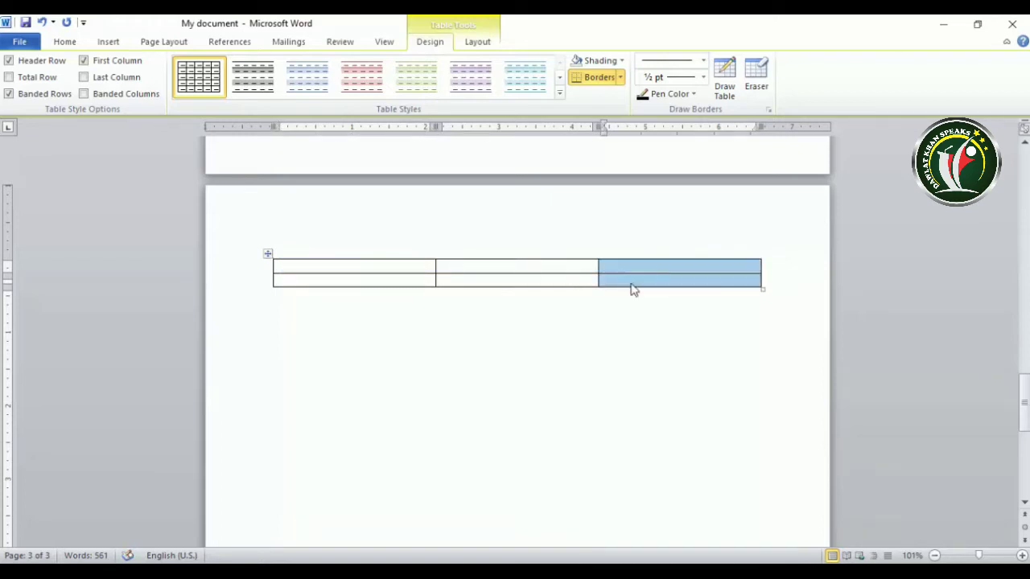
{"action": "left_click_drag", "start_coordinate": [522, 269], "coordinate": [517, 287]}
{"action": "left_click", "coordinate": [382, 270]}
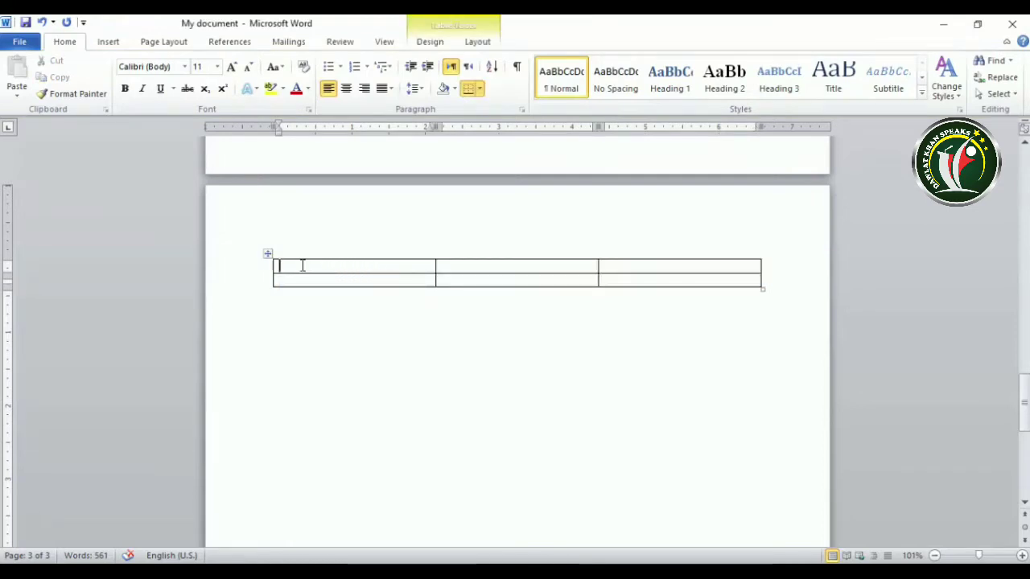
{"action": "left_click_drag", "start_coordinate": [452, 268], "coordinate": [673, 273]}
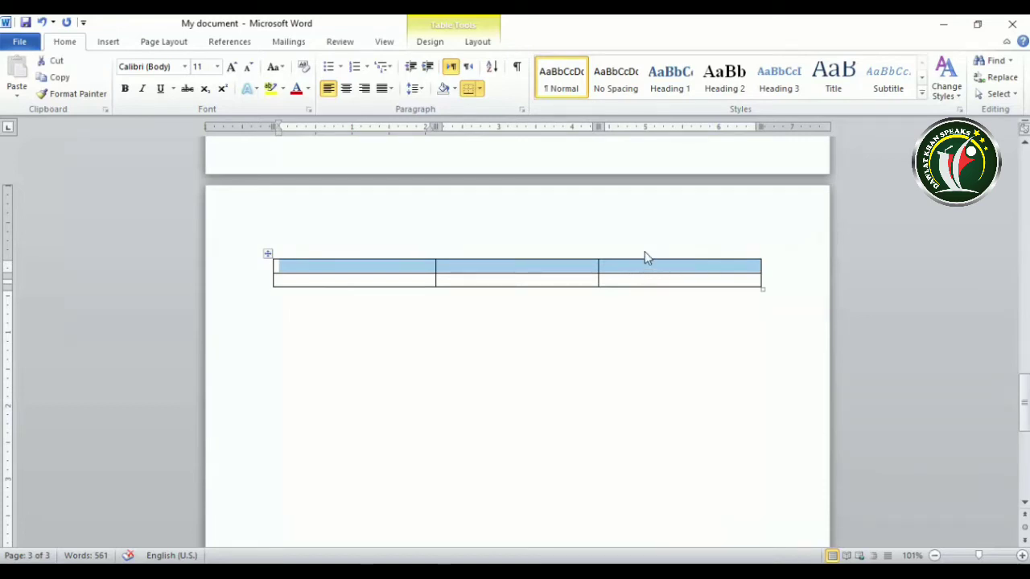
{"action": "left_click", "coordinate": [647, 257]}
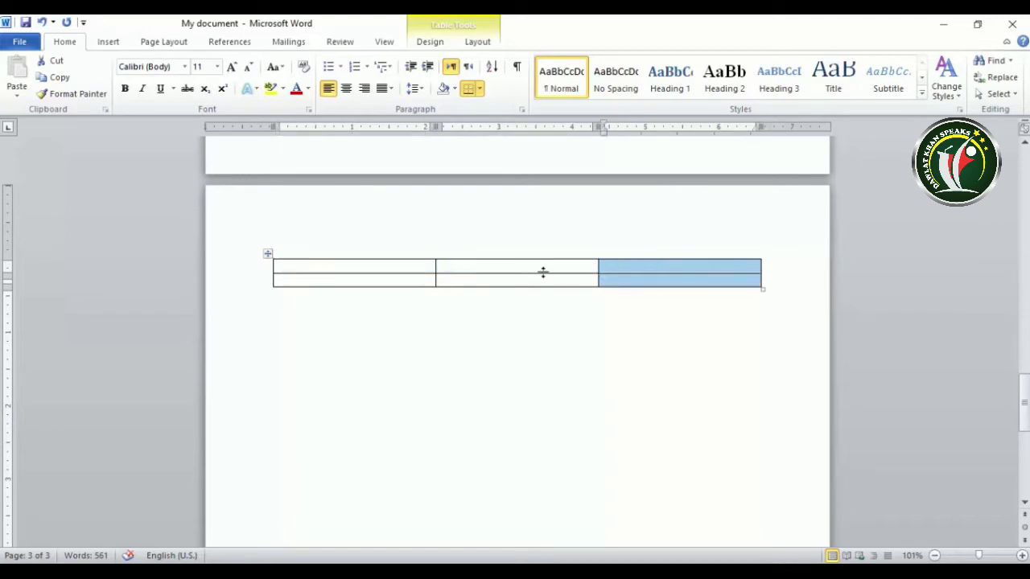
{"action": "left_click", "coordinate": [502, 268]}
{"action": "left_click", "coordinate": [283, 304]}
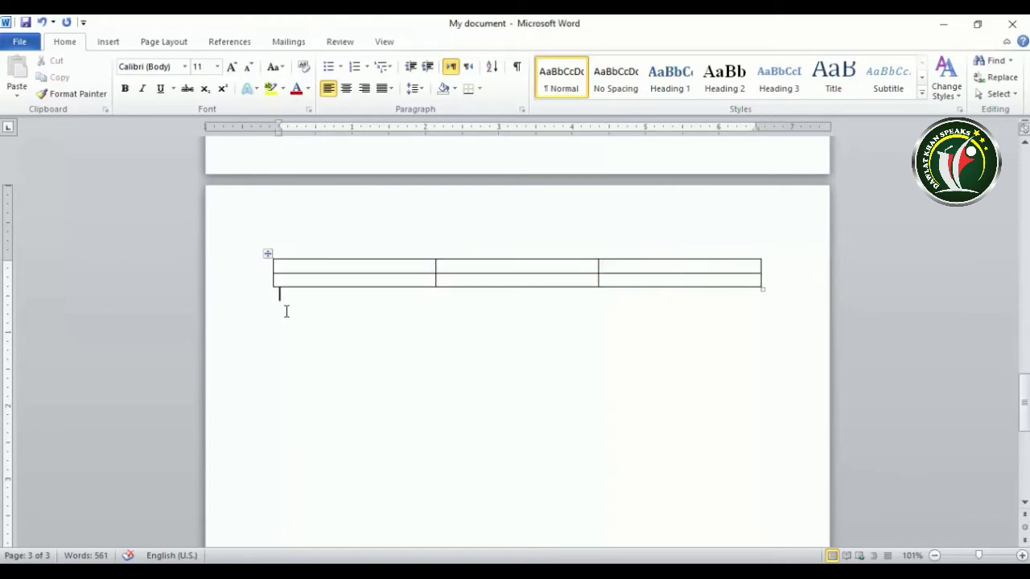
{"action": "left_click", "coordinate": [108, 42]}
Open and dismiss the Table menu several times, leaving the caret below the table.
{"action": "left_click", "coordinate": [115, 87]}
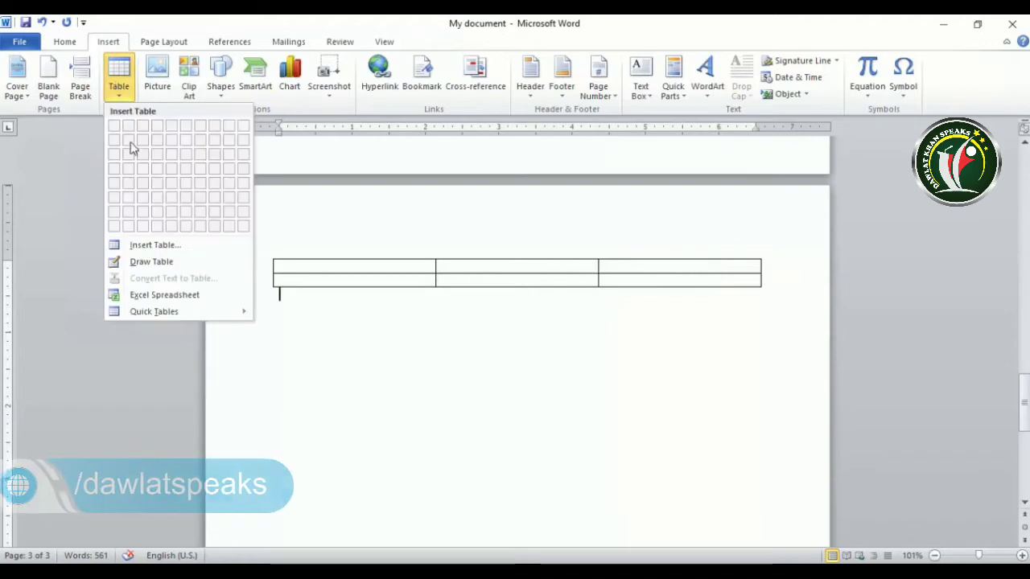
{"action": "left_click", "coordinate": [349, 327]}
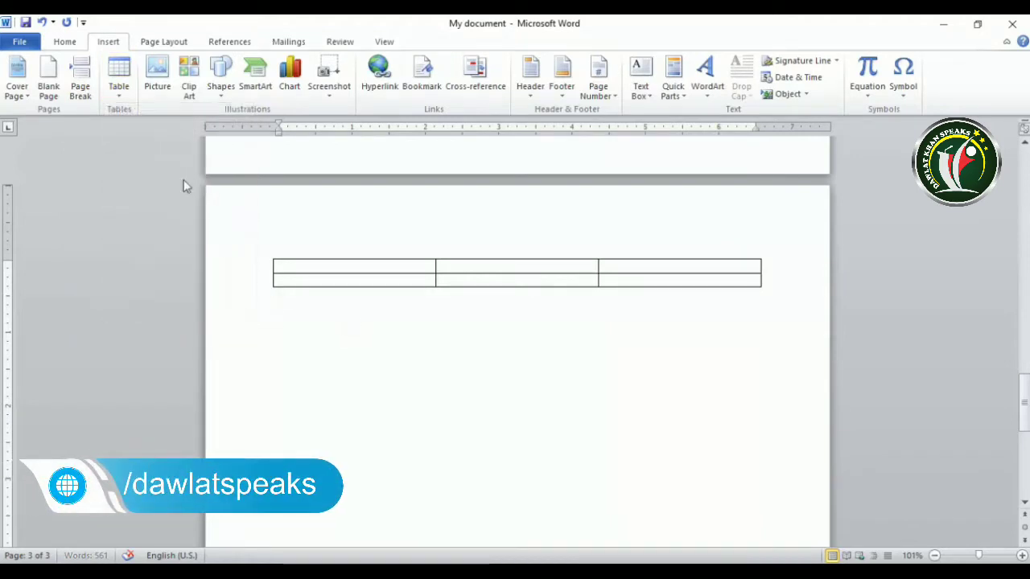
{"action": "left_click", "coordinate": [118, 80]}
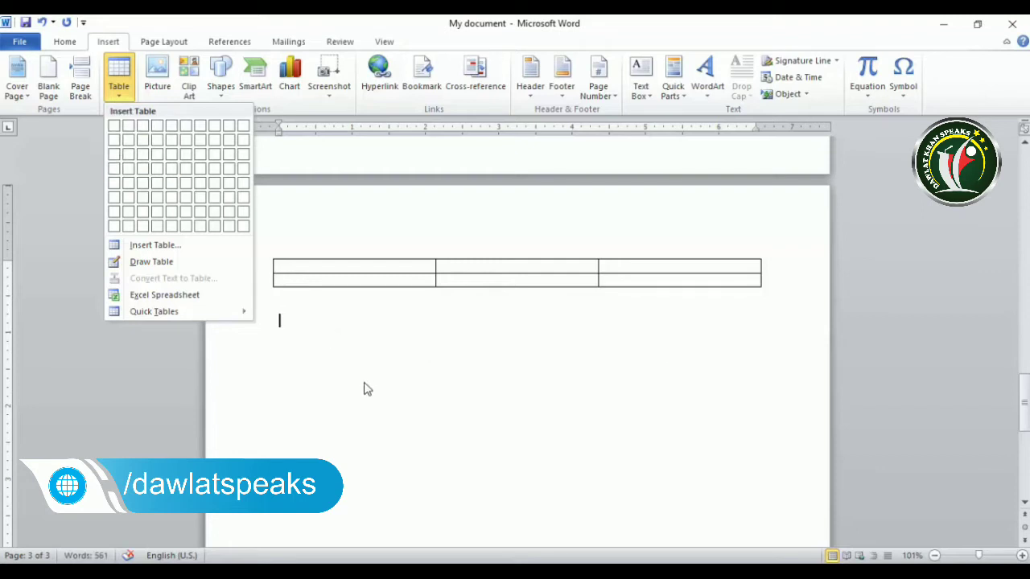
{"action": "left_click", "coordinate": [333, 304]}
{"action": "left_click", "coordinate": [309, 267]}
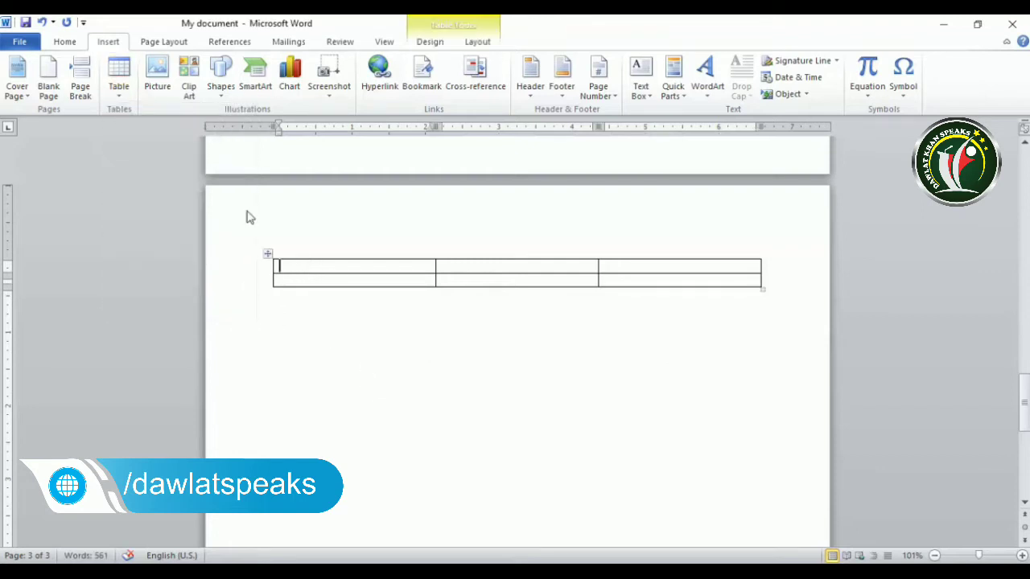
{"action": "left_click", "coordinate": [118, 81]}
{"action": "left_click", "coordinate": [383, 402]}
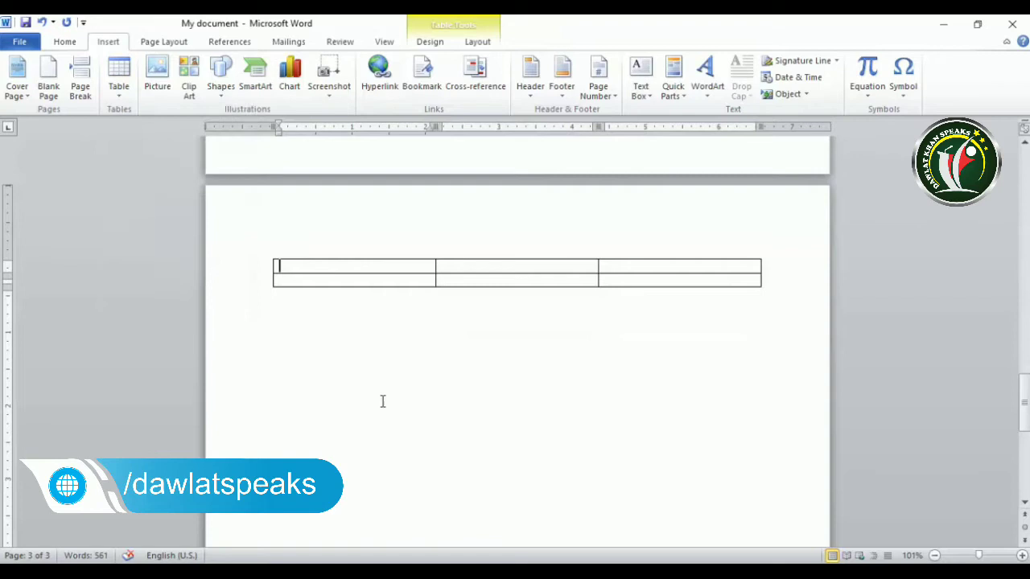
{"action": "left_click", "coordinate": [310, 332]}
{"action": "left_click", "coordinate": [118, 80]}
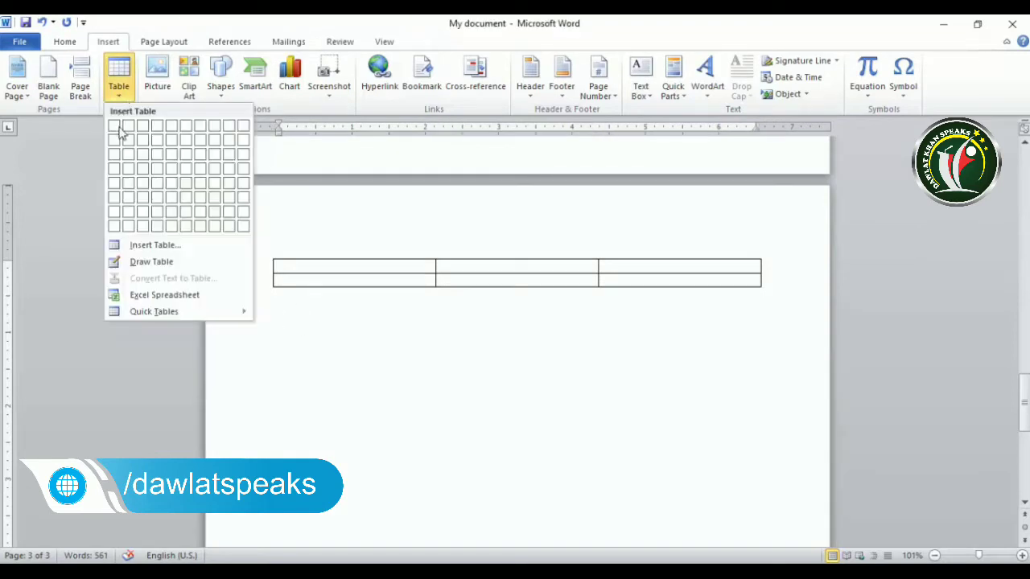
In the Insert Table dialog, try 3 columns and a 1.5" fixed column width, then cancel.
{"action": "left_click", "coordinate": [157, 250]}
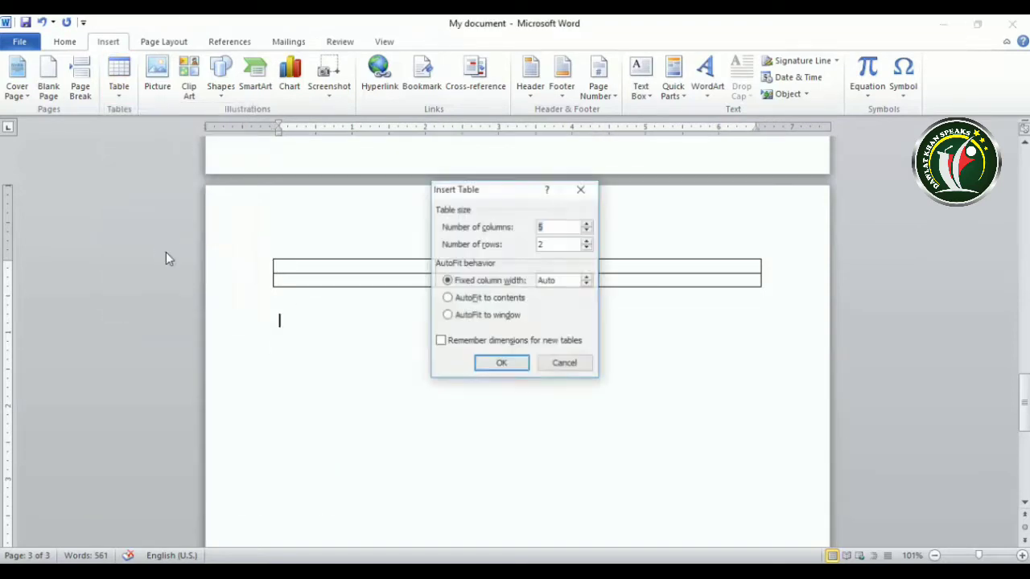
{"action": "left_click_drag", "start_coordinate": [501, 190], "coordinate": [474, 201]}
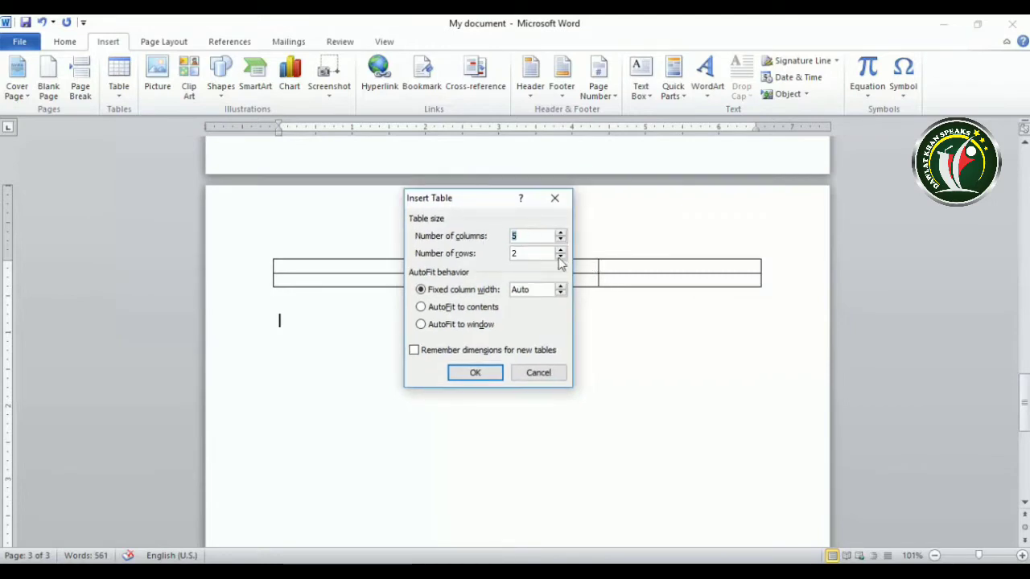
{"action": "left_click_drag", "start_coordinate": [519, 256], "coordinate": [476, 265]}
{"action": "left_click_drag", "start_coordinate": [528, 235], "coordinate": [477, 234]}
{"action": "type", "text": "3"}
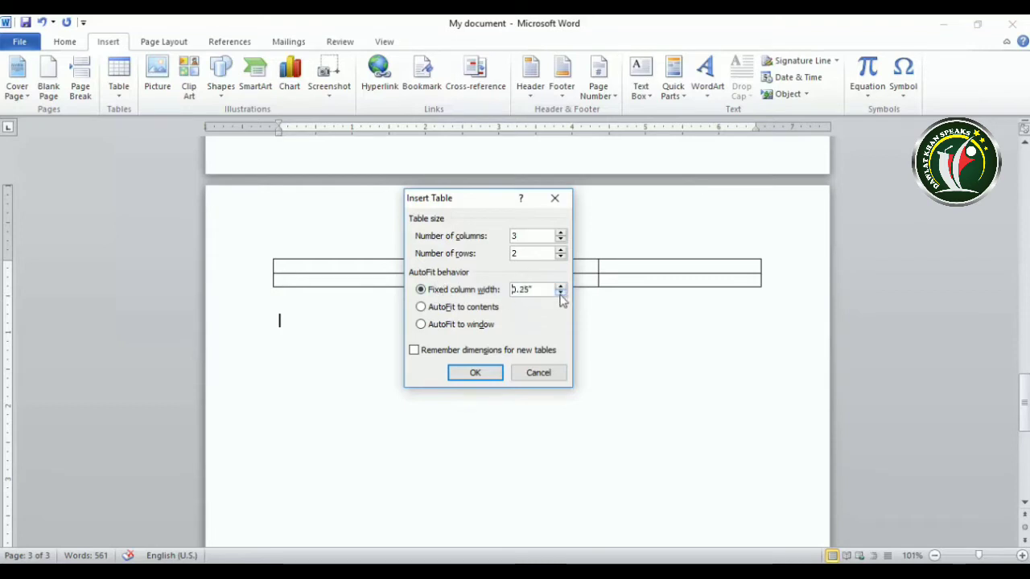
{"action": "left_click", "coordinate": [561, 287]}
{"action": "left_click", "coordinate": [560, 286]}
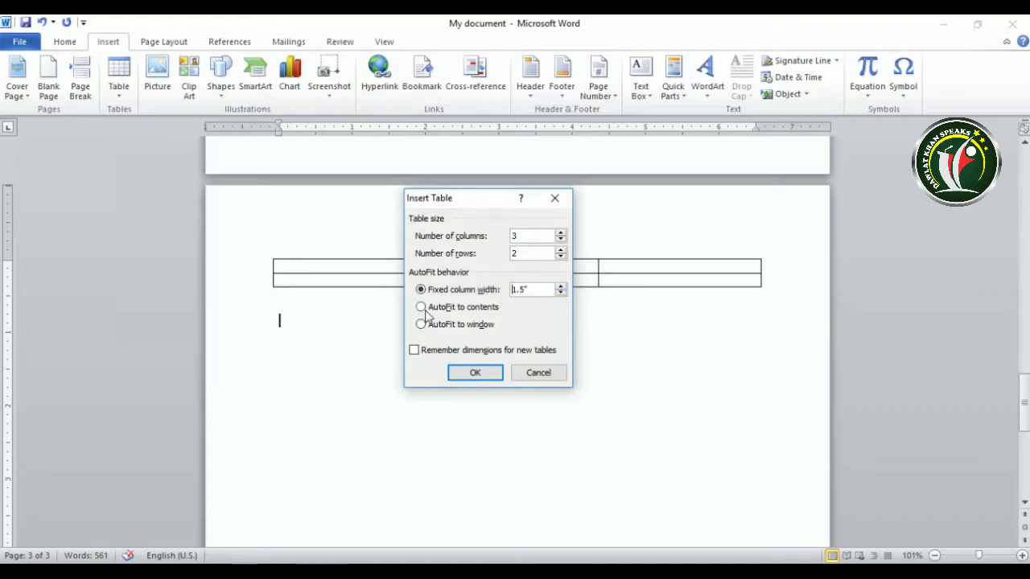
{"action": "left_click", "coordinate": [547, 379]}
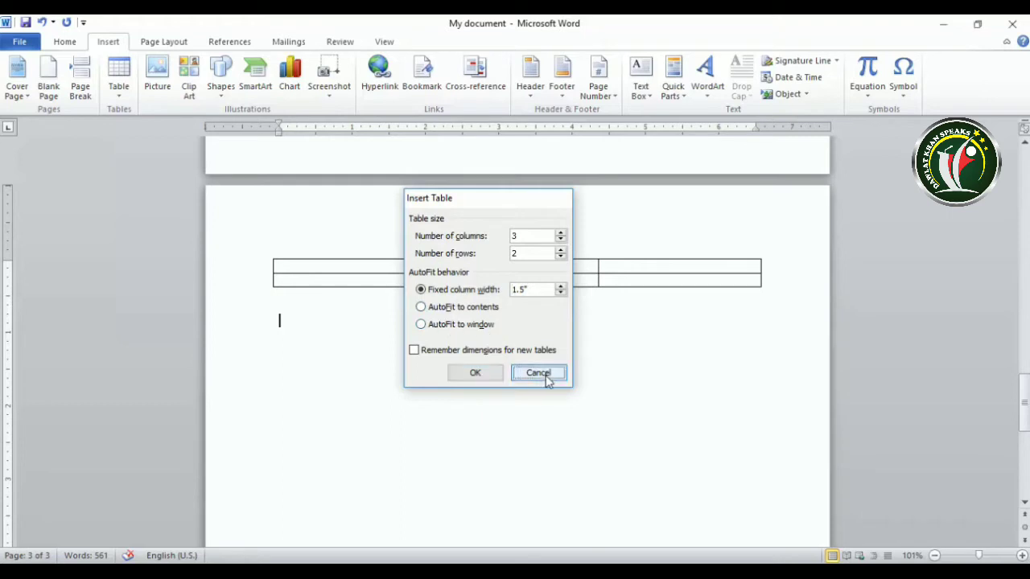
Click into the table's first cell and preview the Insert Table choices without inserting anything.
{"action": "left_click", "coordinate": [321, 269]}
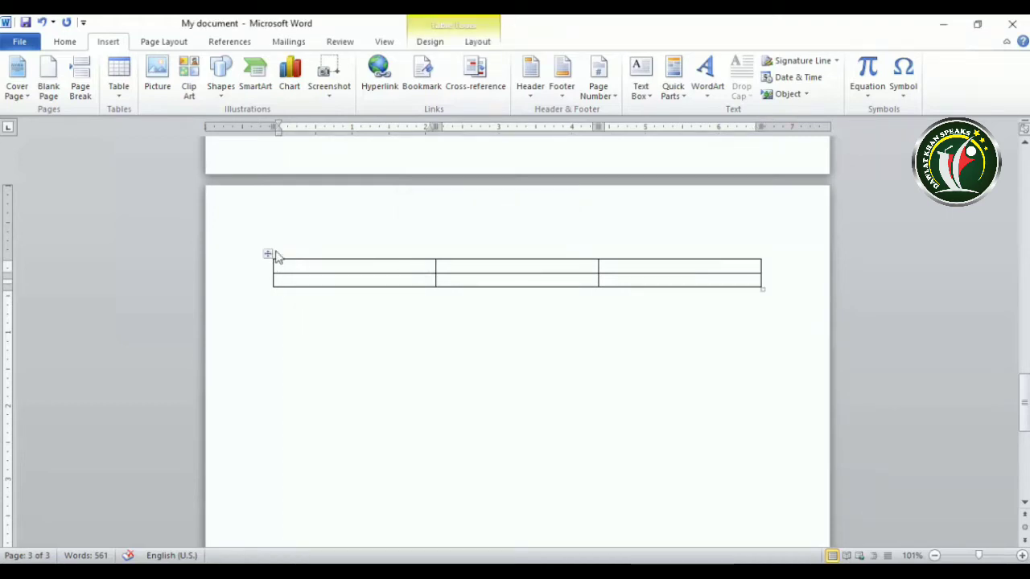
{"action": "left_click", "coordinate": [118, 93]}
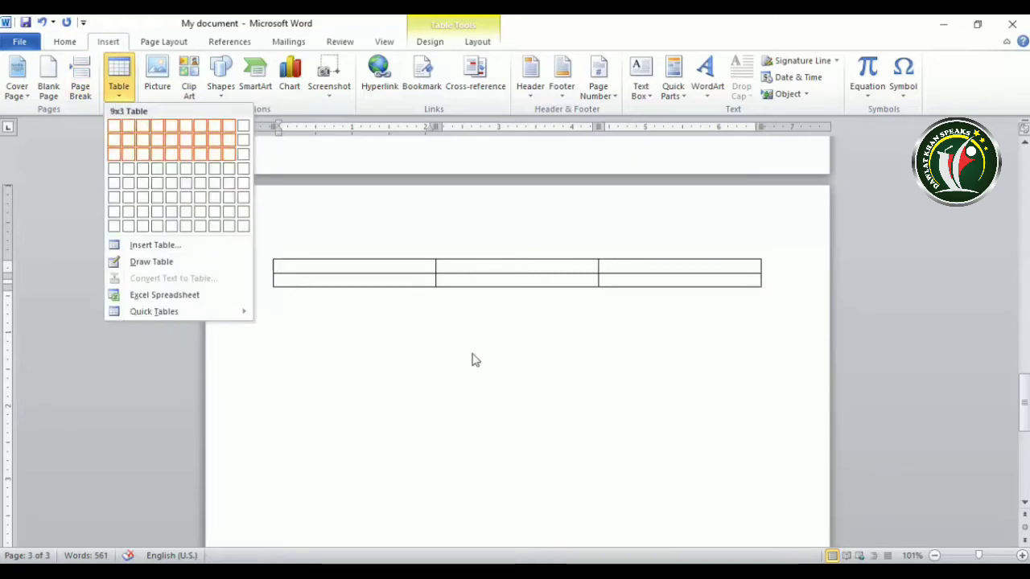
{"action": "left_click", "coordinate": [350, 292]}
Browse back and forth between the Table Tools Design and Layout tabs.
{"action": "mouse_move", "coordinate": [286, 267]}
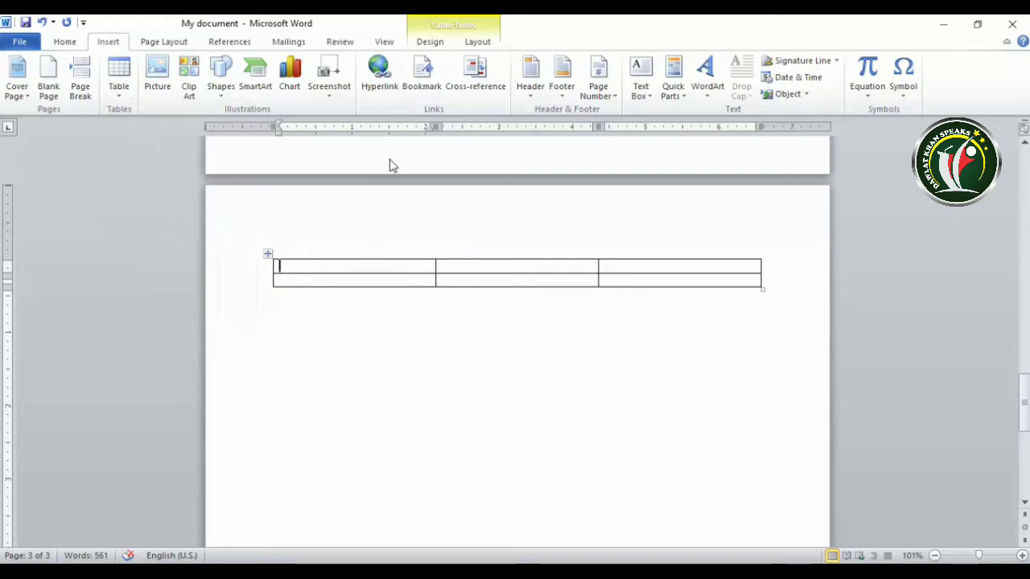
{"action": "left_click", "coordinate": [441, 42]}
{"action": "left_click", "coordinate": [475, 43]}
{"action": "left_click", "coordinate": [441, 44]}
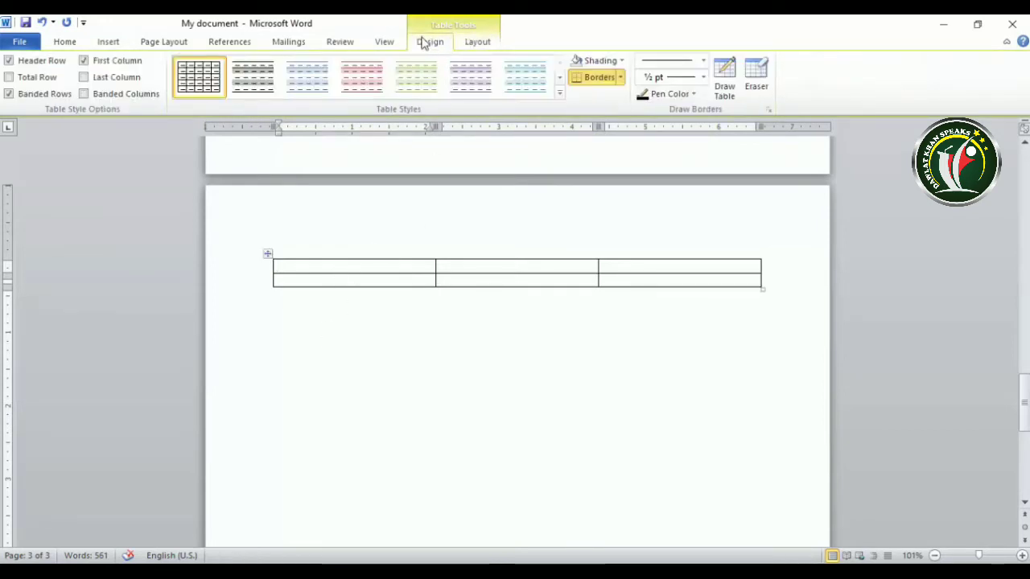
{"action": "left_click", "coordinate": [475, 44]}
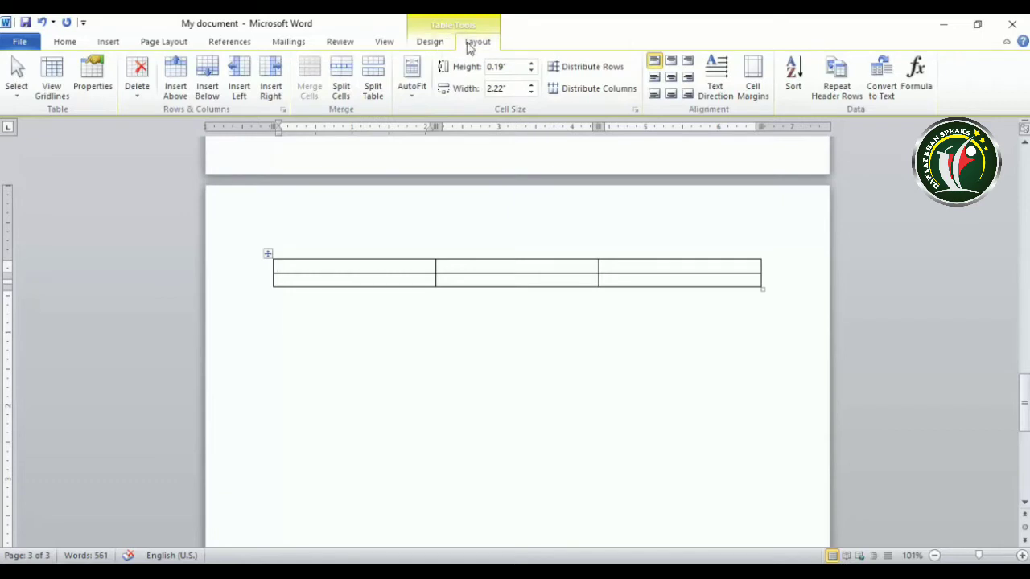
{"action": "left_click", "coordinate": [429, 45]}
{"action": "left_click", "coordinate": [476, 43]}
{"action": "left_click", "coordinate": [441, 45]}
Return to the first cell and bring up the Insert > Table menu to reach Draw Table.
{"action": "left_click", "coordinate": [324, 324]}
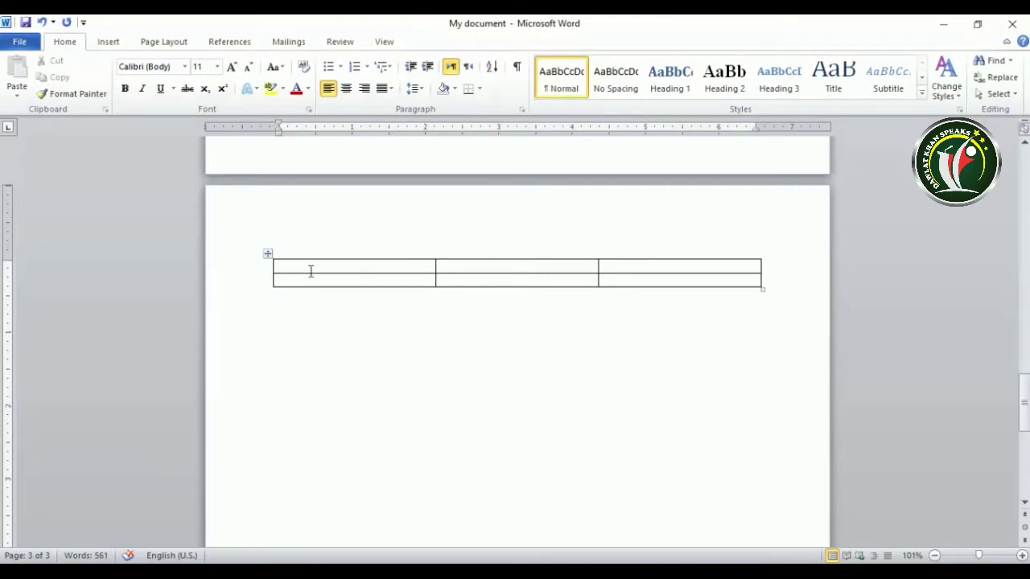
{"action": "left_click", "coordinate": [310, 271]}
{"action": "left_click", "coordinate": [437, 47]}
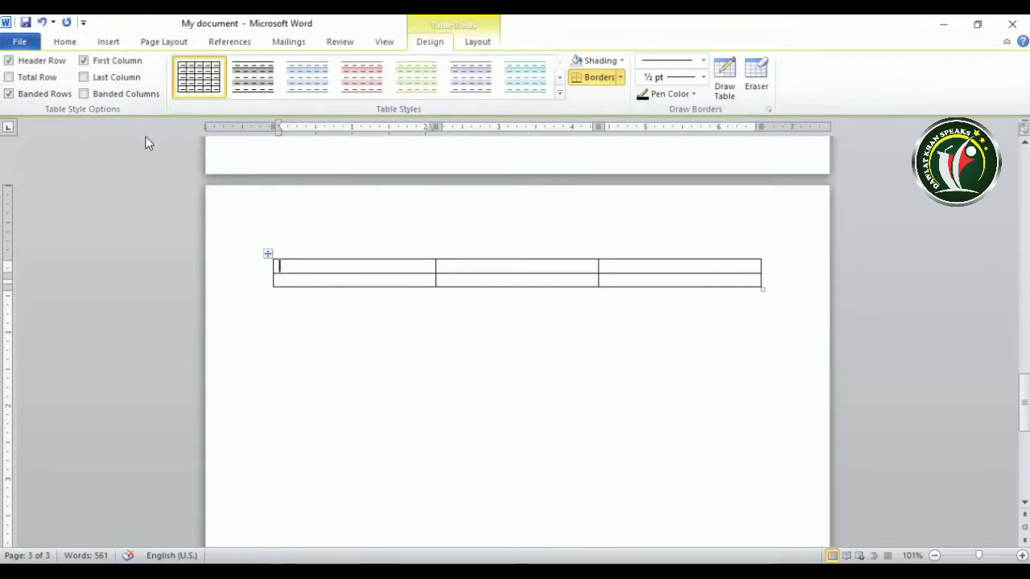
{"action": "left_click", "coordinate": [106, 44]}
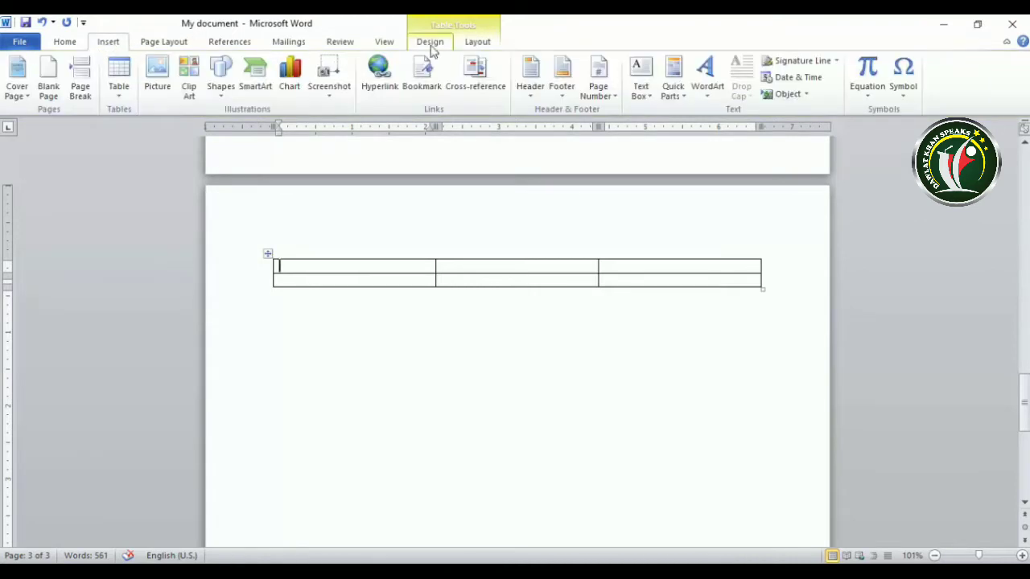
{"action": "left_click", "coordinate": [441, 50]}
{"action": "left_click", "coordinate": [105, 42]}
{"action": "left_click", "coordinate": [118, 89]}
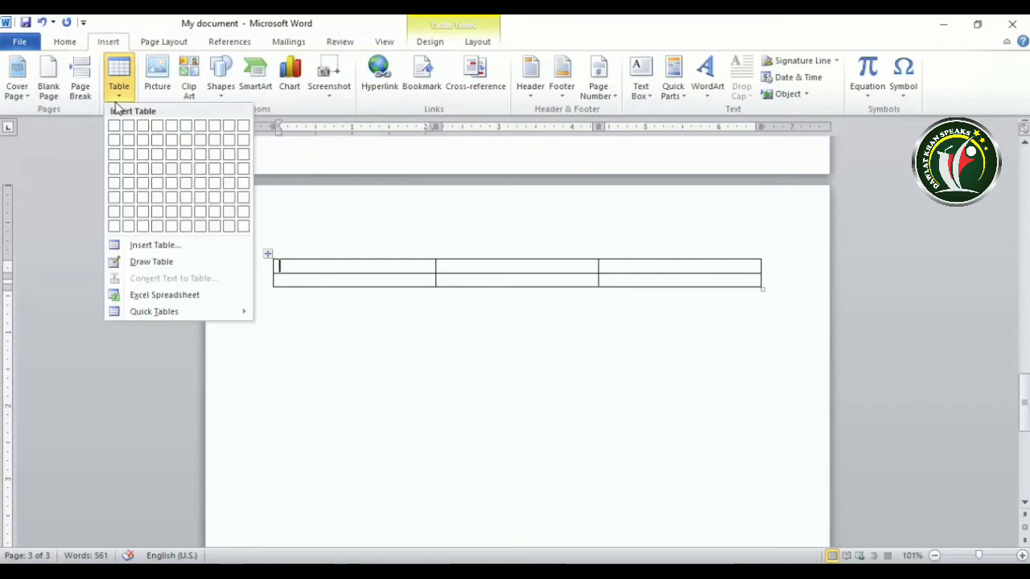
{"action": "left_click", "coordinate": [169, 263]}
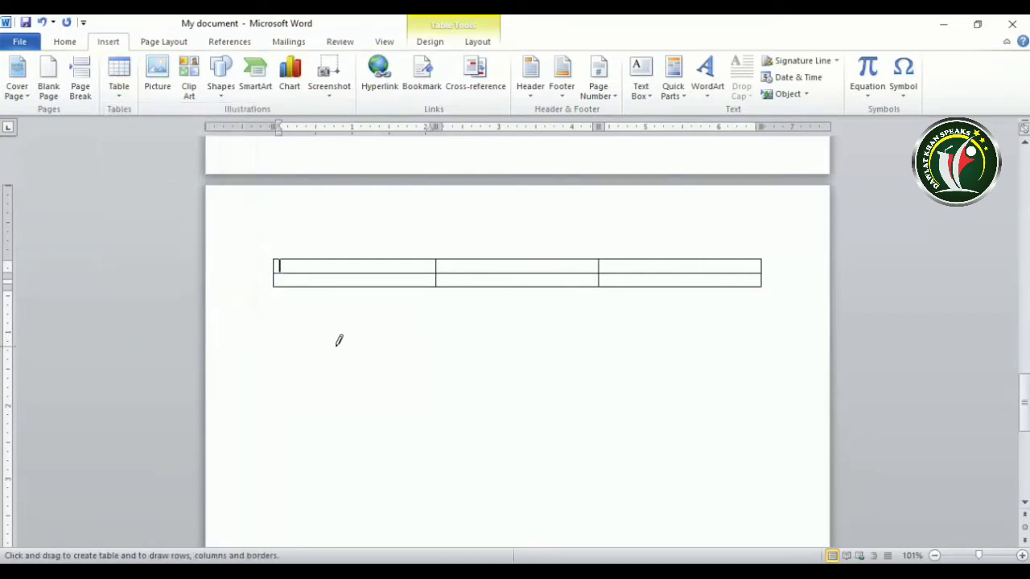
{"action": "left_click_drag", "start_coordinate": [311, 314], "coordinate": [425, 371]}
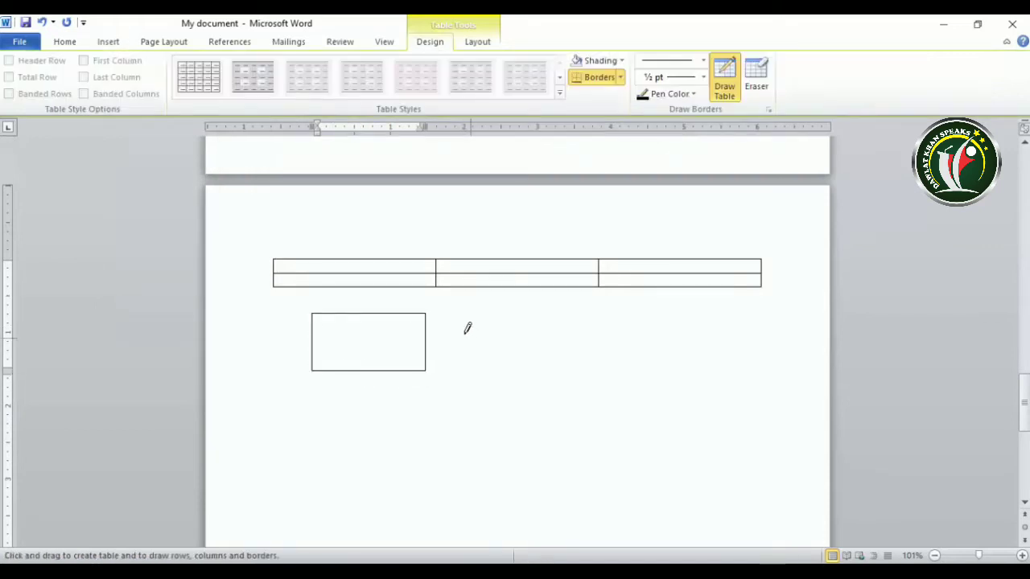
{"action": "left_click_drag", "start_coordinate": [463, 336], "coordinate": [521, 392]}
{"action": "left_click_drag", "start_coordinate": [450, 314], "coordinate": [521, 349]}
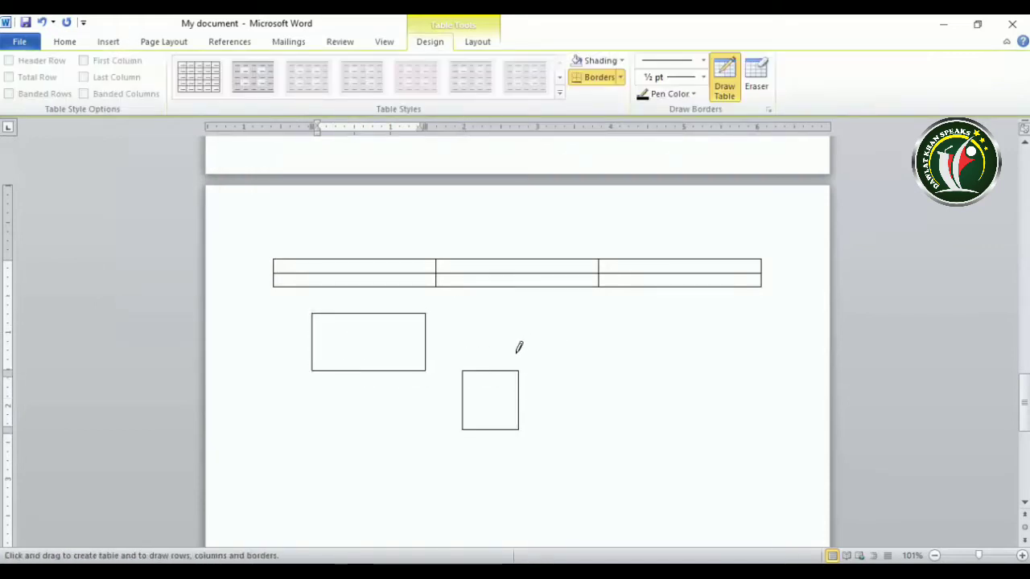
{"action": "left_click_drag", "start_coordinate": [325, 361], "coordinate": [316, 368]}
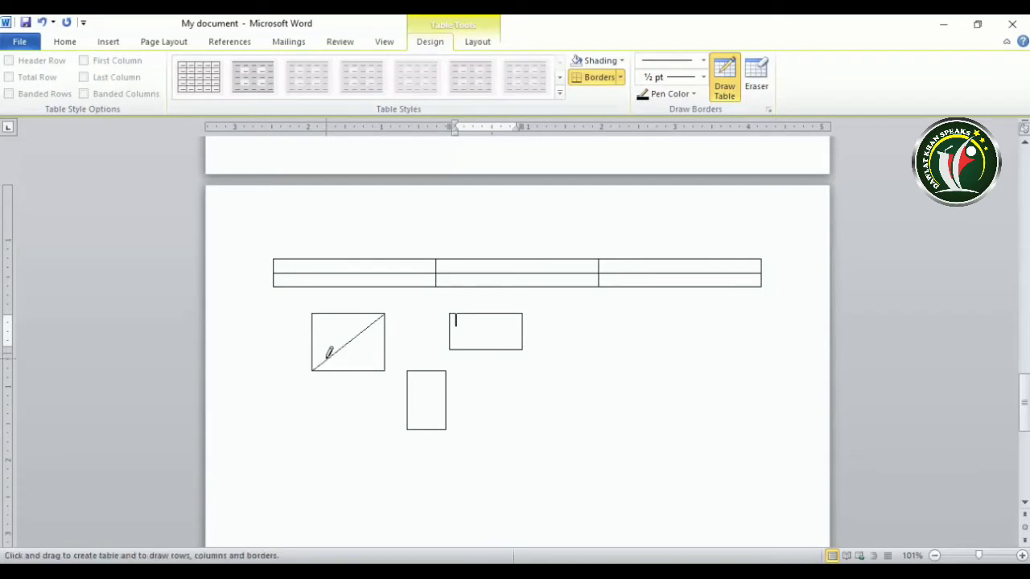
{"action": "left_click_drag", "start_coordinate": [313, 314], "coordinate": [385, 367]}
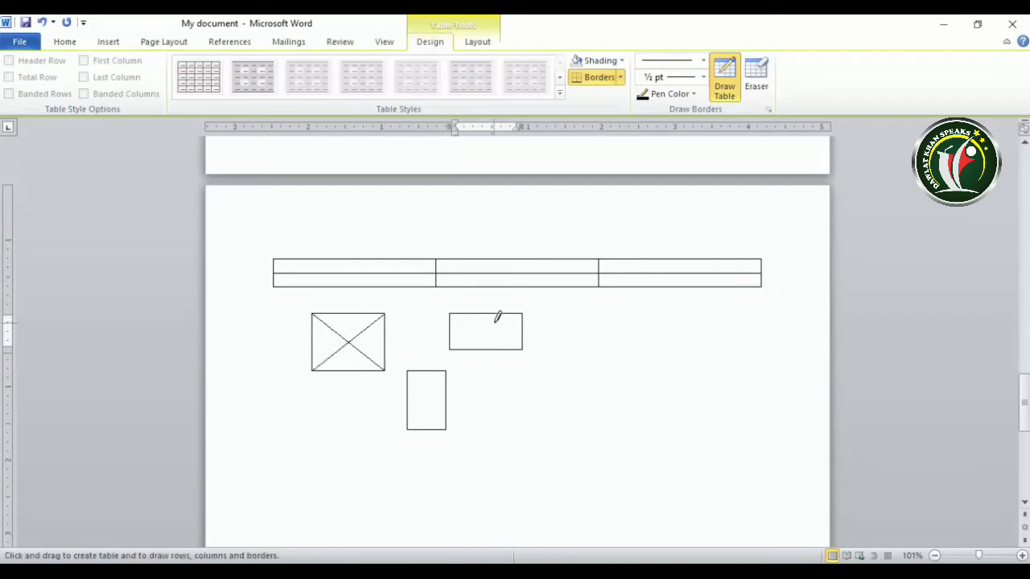
{"action": "left_click_drag", "start_coordinate": [493, 366], "coordinate": [471, 339]}
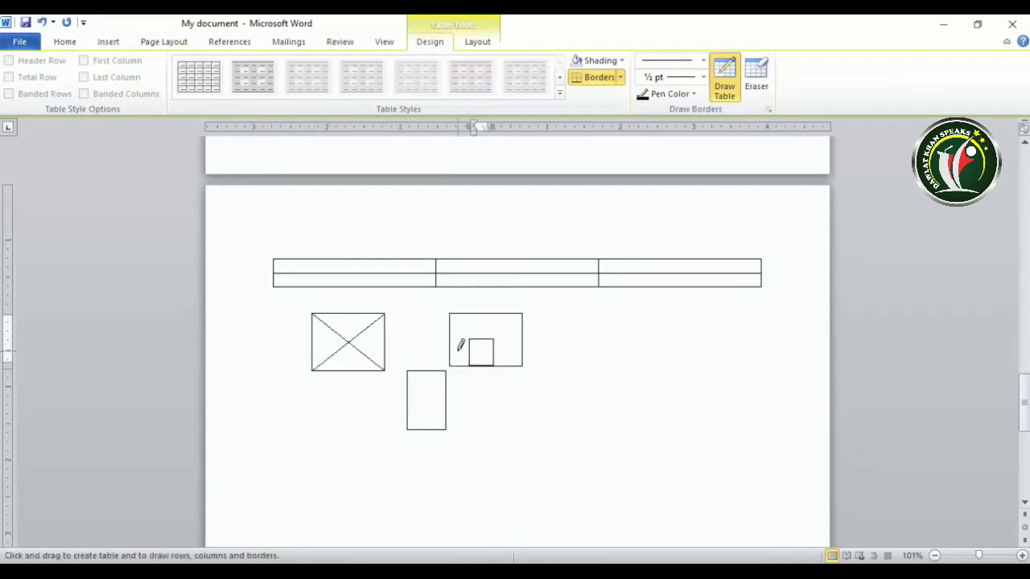
{"action": "key", "text": "ctrl+z"}
{"action": "key", "text": "ctrl+z"}
{"action": "key", "text": "ctrl+z"}
{"action": "key", "text": "ctrl+z"}
{"action": "key", "text": "ctrl+z"}
{"action": "key", "text": "ctrl+z"}
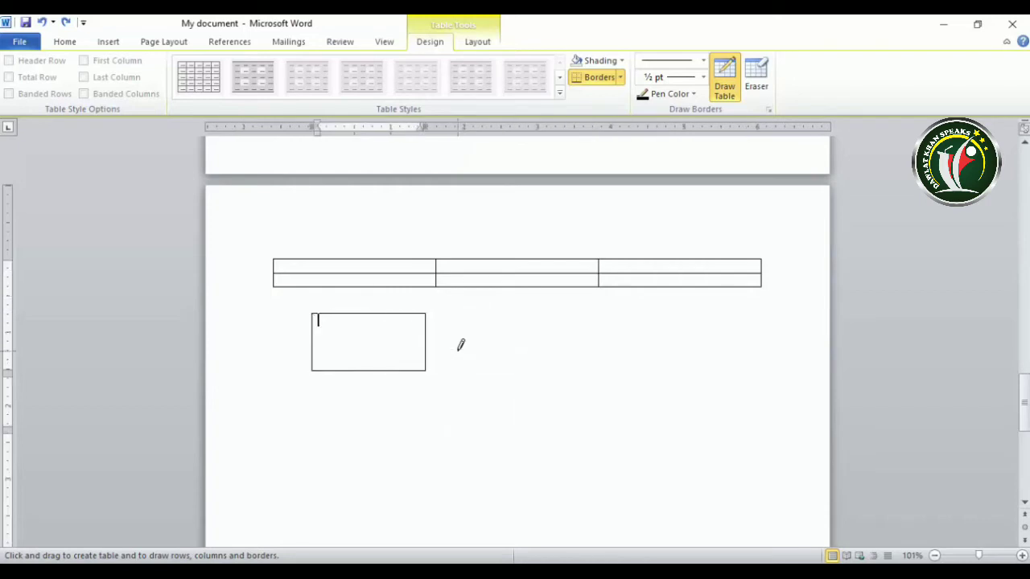
{"action": "key", "text": "ctrl+z"}
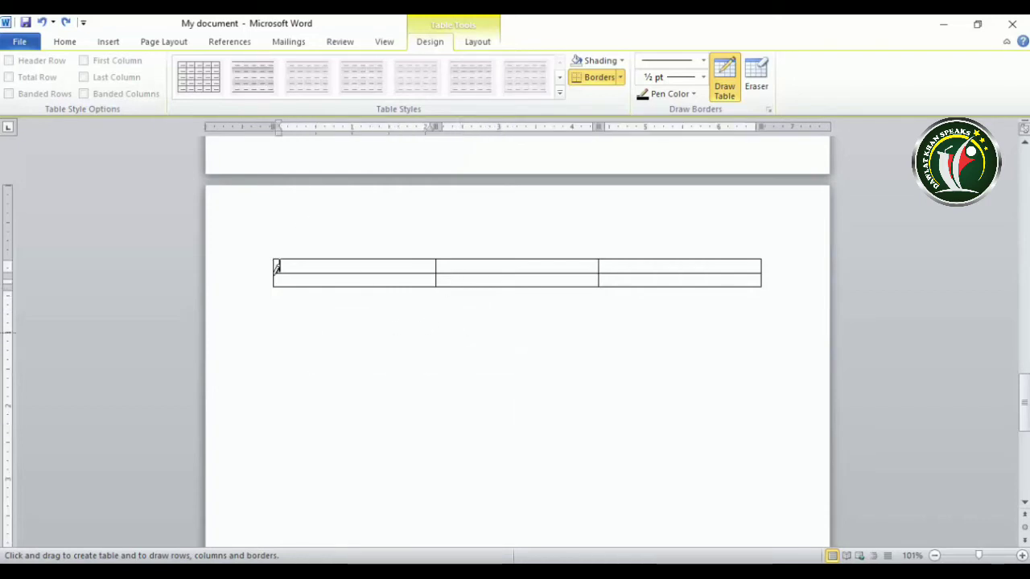
{"action": "left_click", "coordinate": [71, 41]}
{"action": "left_click", "coordinate": [105, 41]}
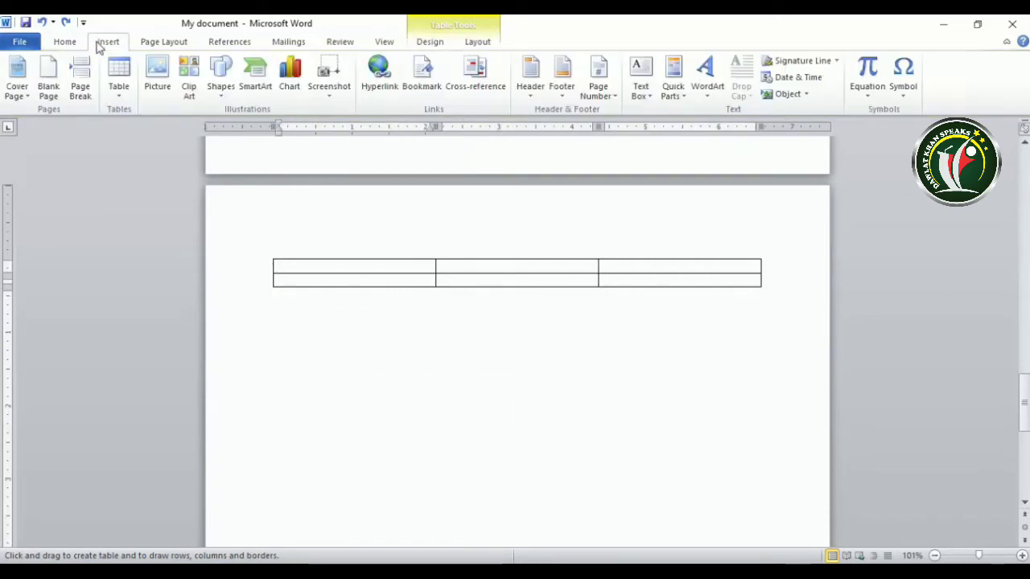
Look over Insert > Table's Excel Spreadsheet and Quick Tables options, then show Table Tools Design.
{"action": "left_click", "coordinate": [122, 95]}
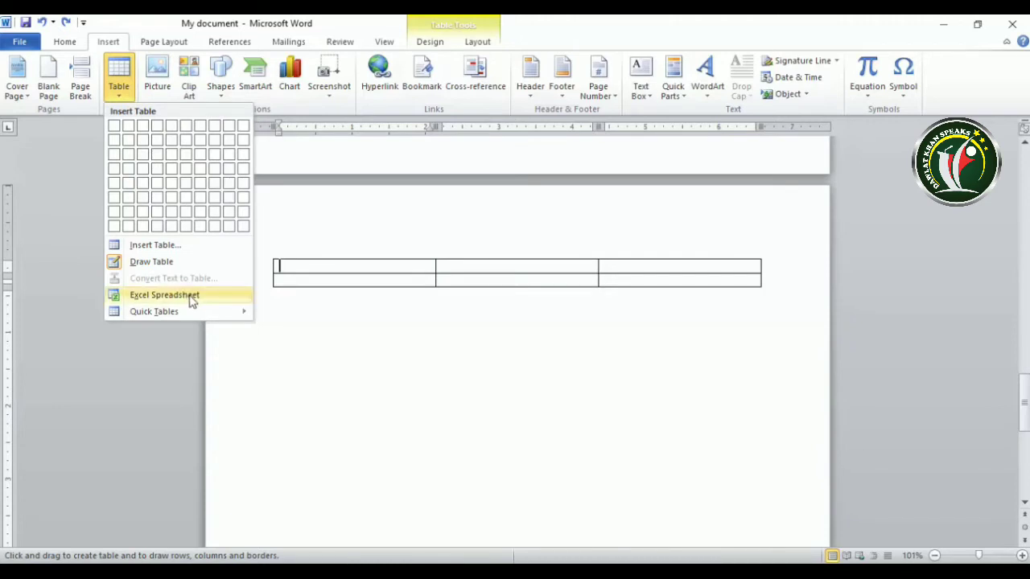
{"action": "mouse_move", "coordinate": [167, 315]}
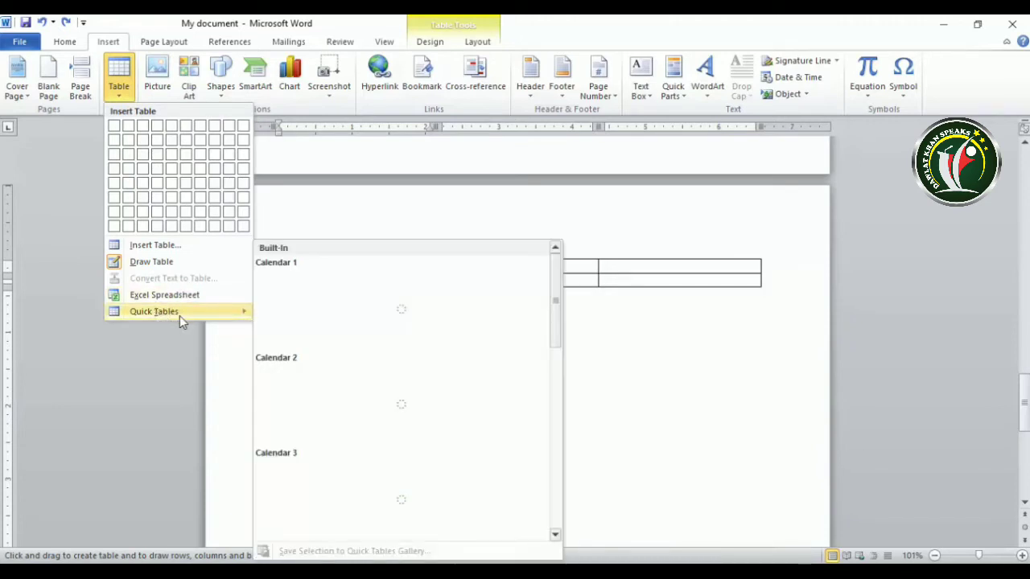
{"action": "left_click", "coordinate": [393, 217]}
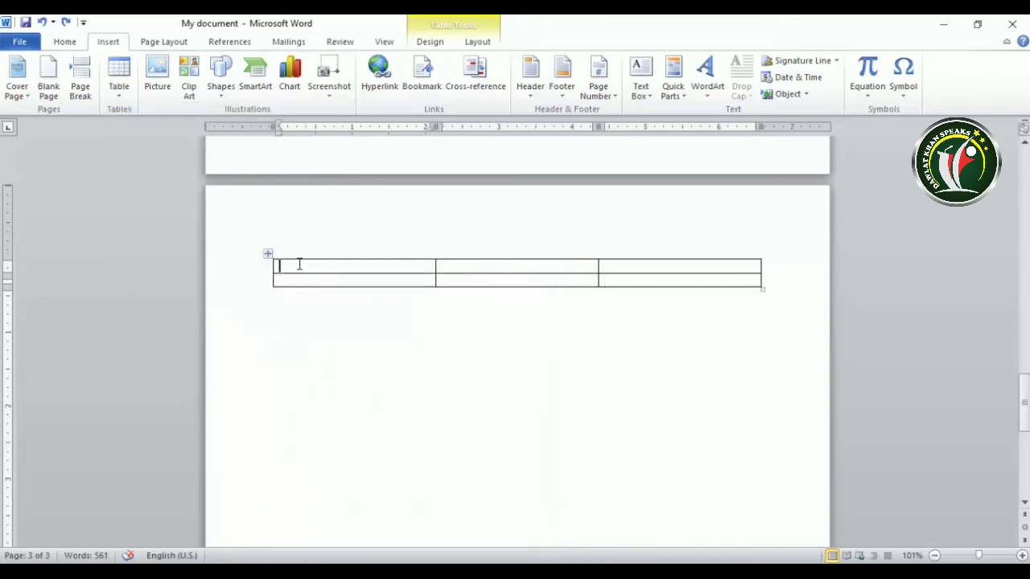
{"action": "left_click", "coordinate": [431, 44]}
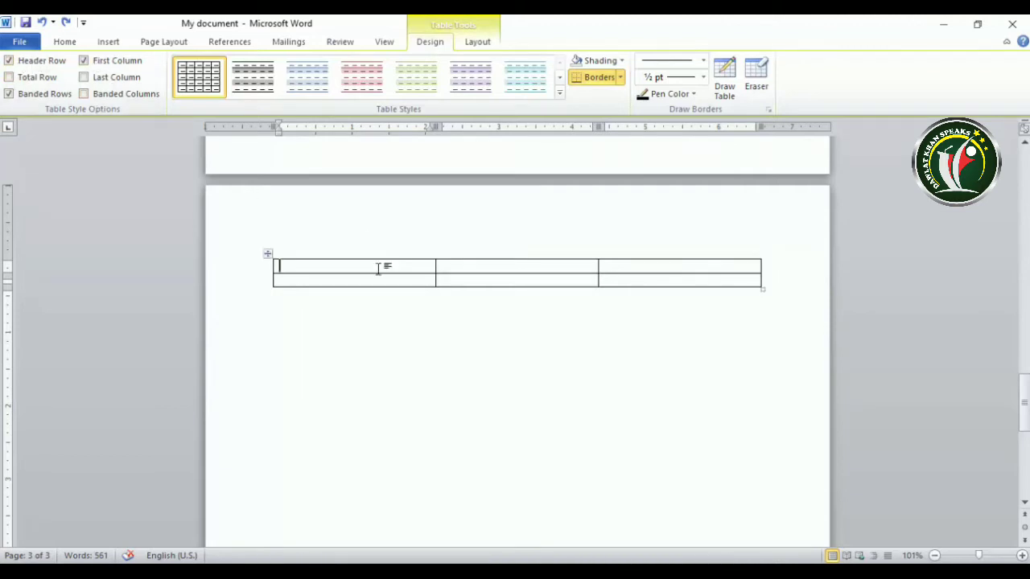
Type the headings Name, Father Name and Roll NO across the first row, fixing typos.
{"action": "type", "text": "n"}
{"action": "type", "text": "ame"}
{"action": "key", "text": "Tab"}
{"action": "type", "text": "fa"}
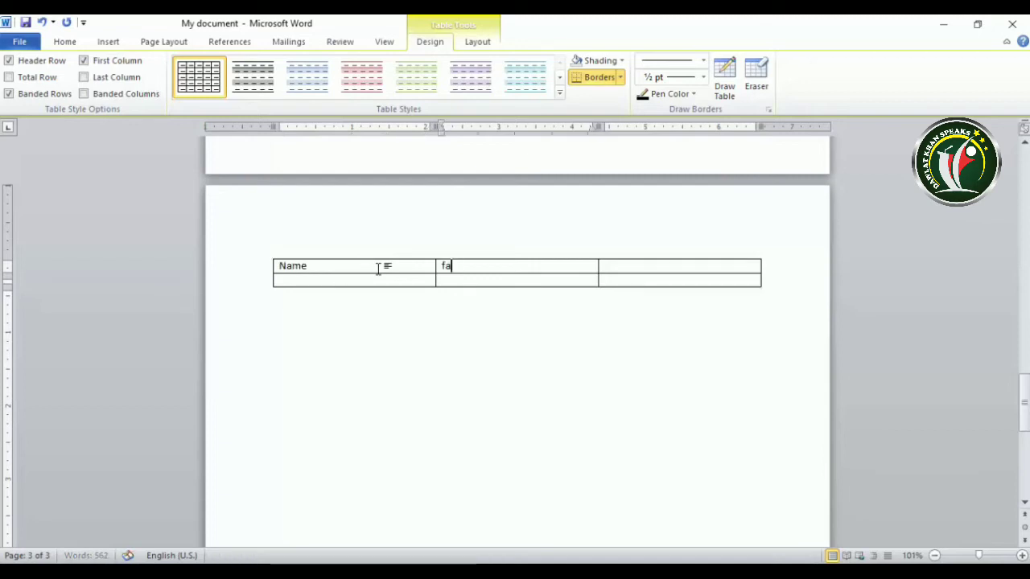
{"action": "type", "text": "at"}
{"action": "type", "text": " e"}
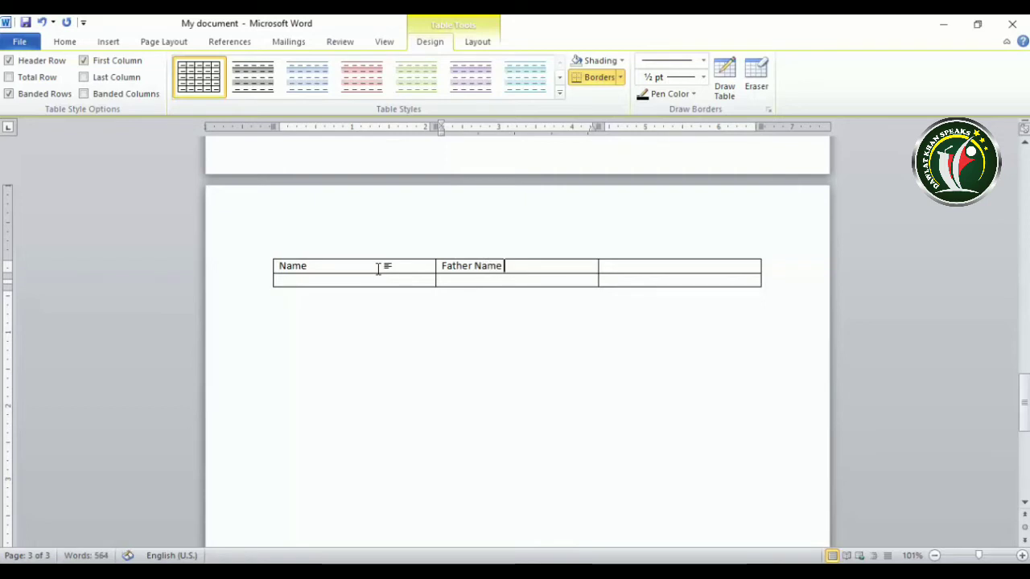
{"action": "key", "text": "Tab"}
{"action": "type", "text": "jR"}
{"action": "key", "text": "BackSpace"}
{"action": "key", "text": "BackSpace"}
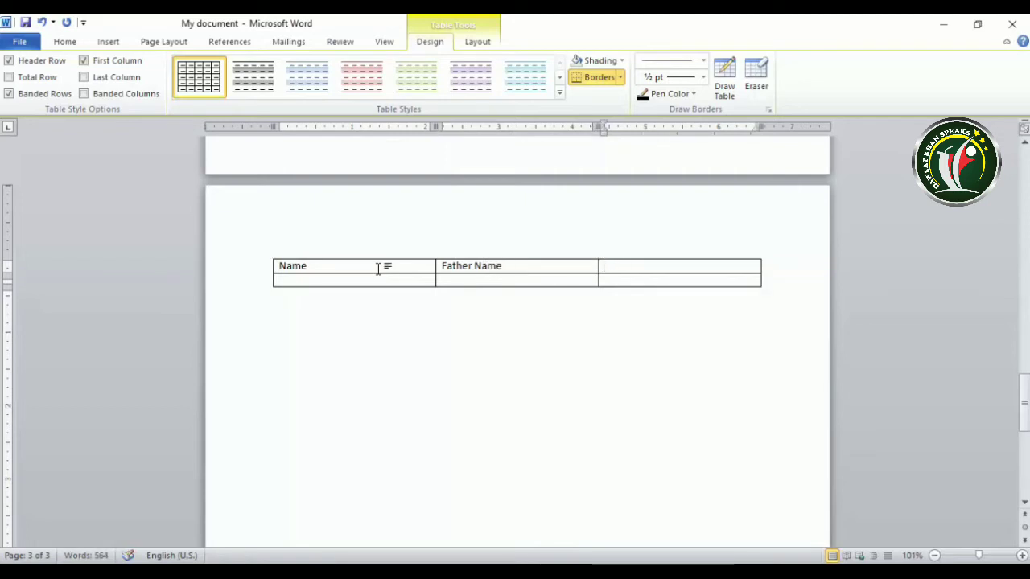
{"action": "type", "text": "Roll No"}
{"action": "key", "text": "BackSpace"}
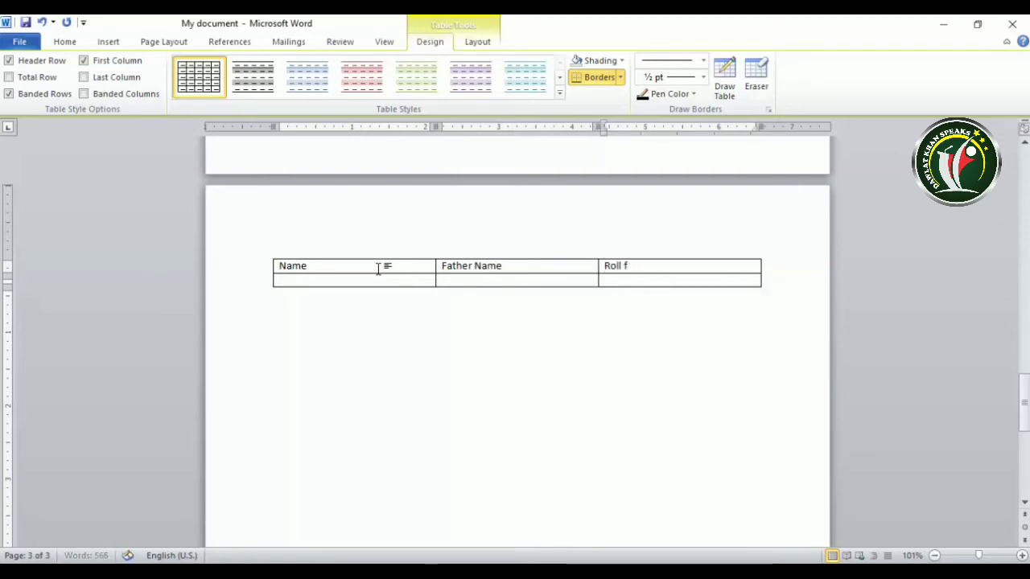
{"action": "key", "text": "BackSpace"}
{"action": "type", "text": "NO"}
Fill the second row with a student's name, father's name and roll number 12.
{"action": "key", "text": "Tab"}
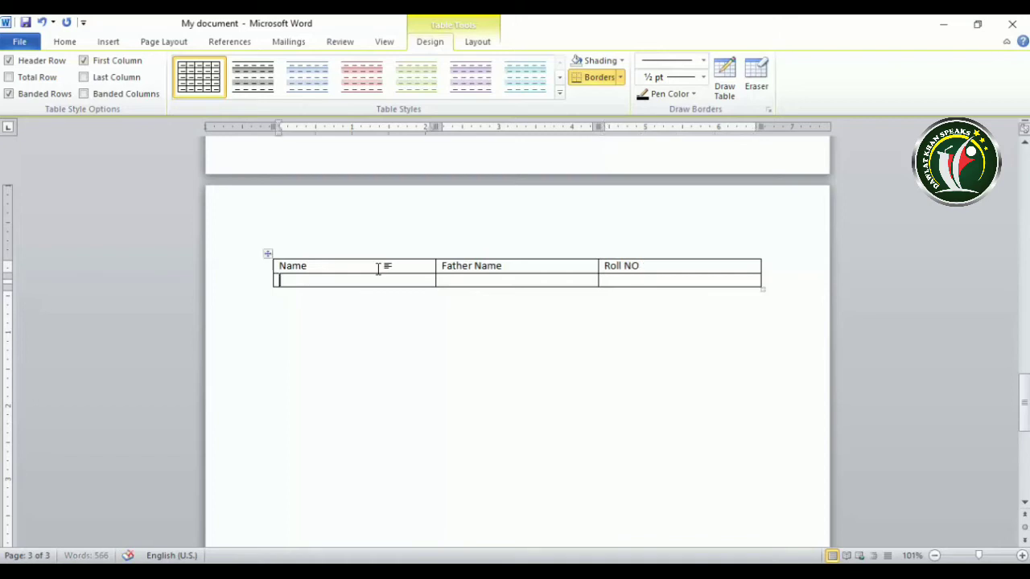
{"action": "type", "text": "khan"}
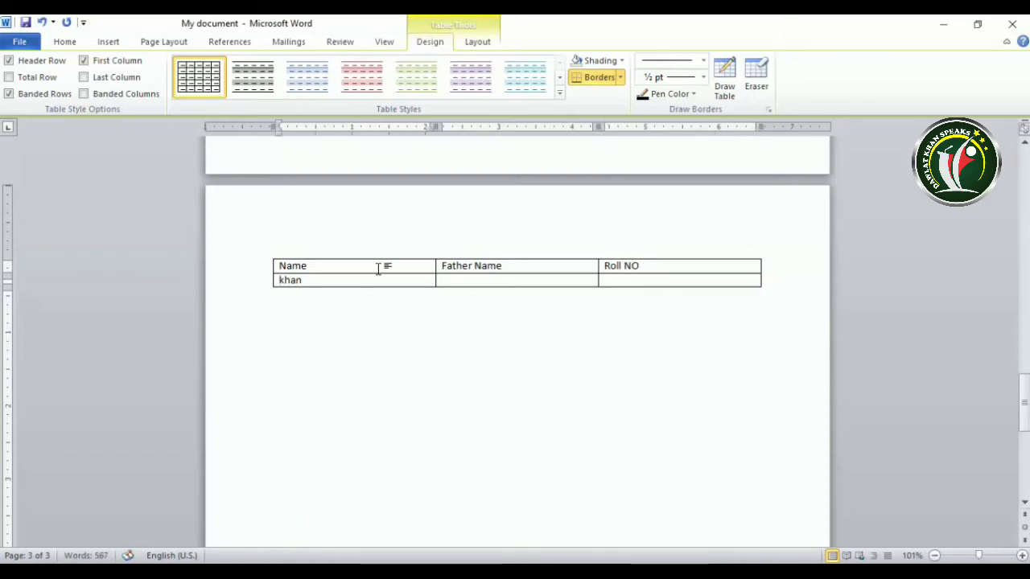
{"action": "key", "text": "Tab"}
{"action": "type", "text": "jan"}
{"action": "key", "text": "Tab"}
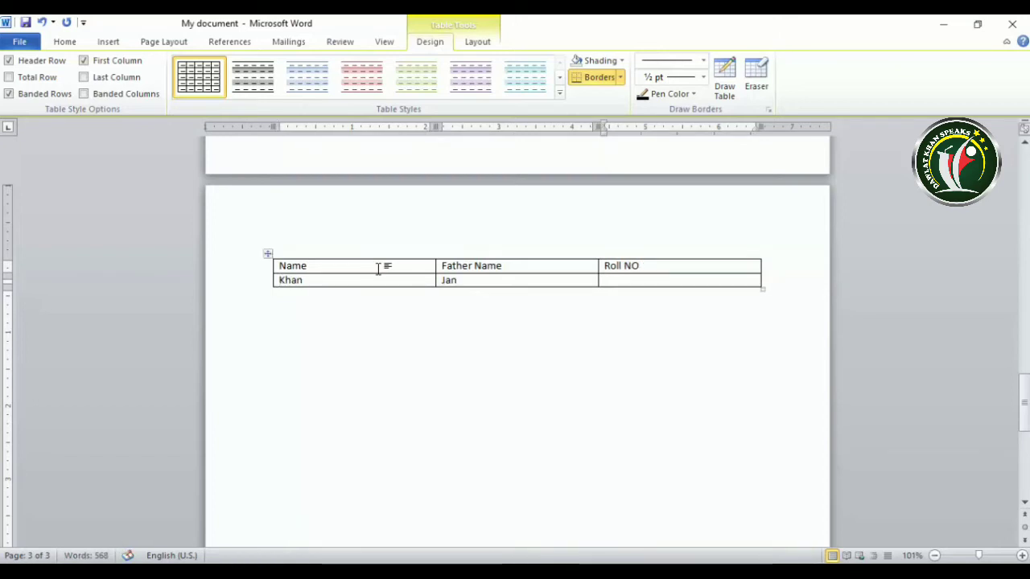
{"action": "type", "text": "12"}
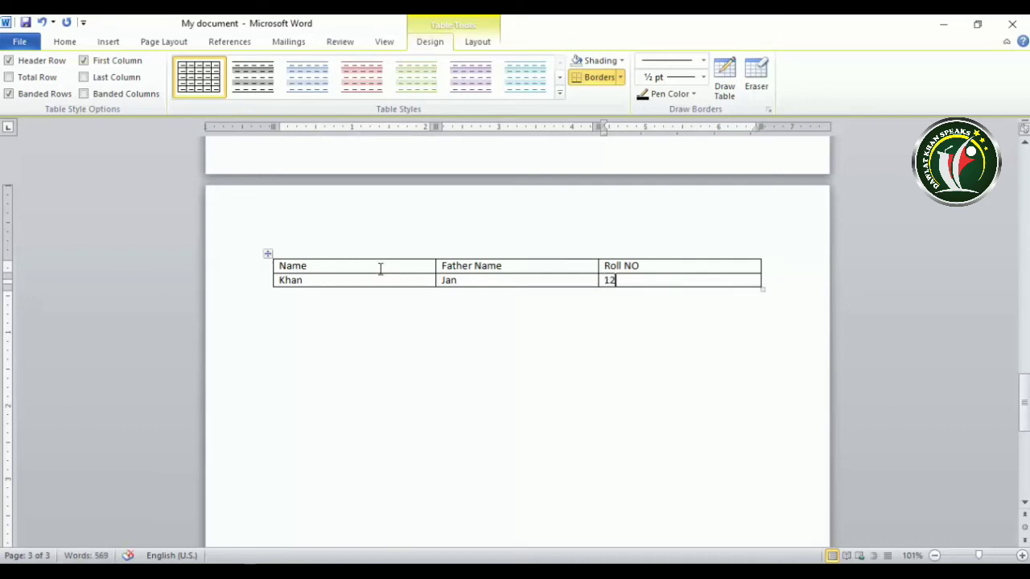
{"action": "key", "text": "Return"}
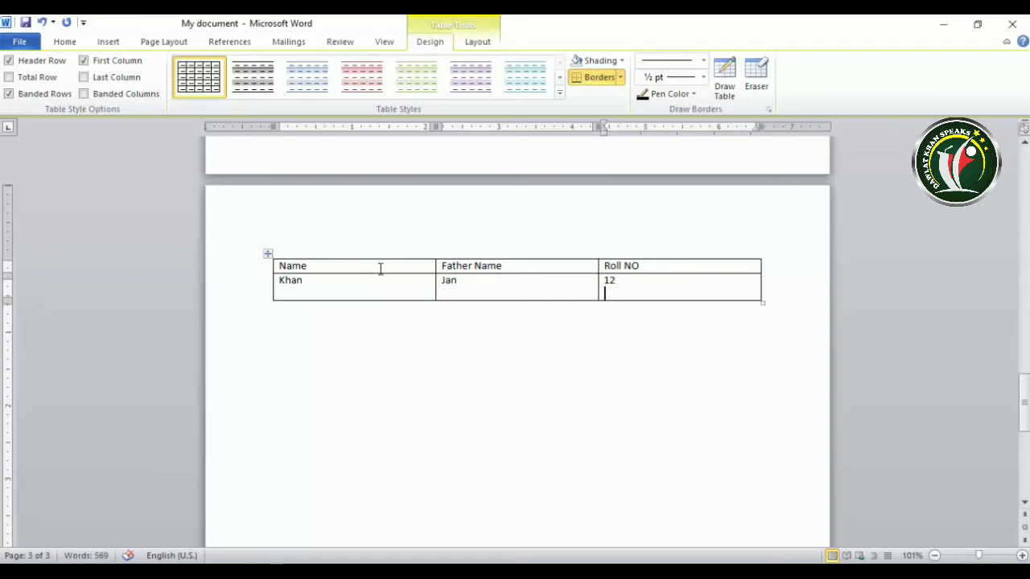
{"action": "key", "text": "BackSpace"}
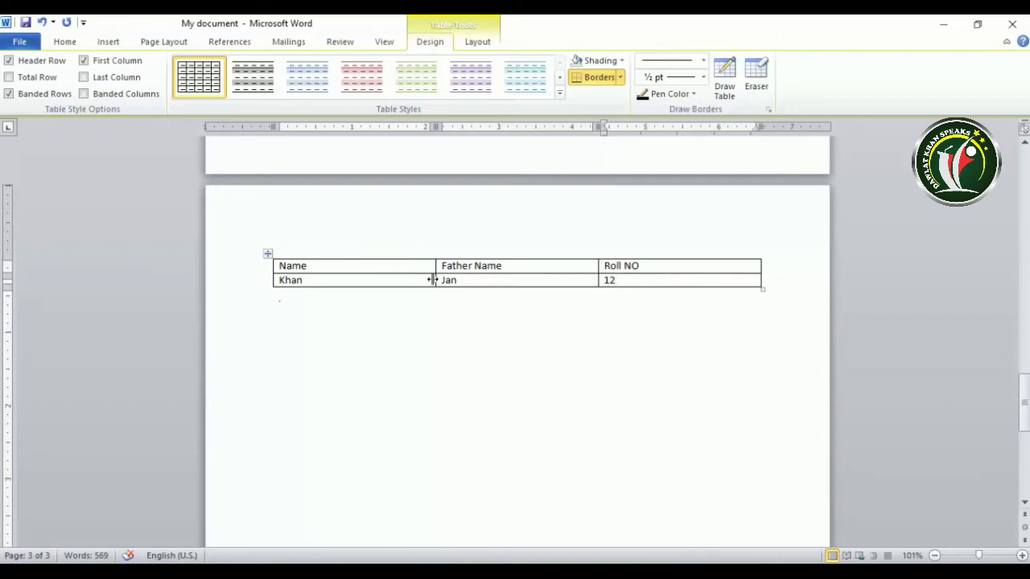
Add a third row holding a name, father's name and roll number 124.
{"action": "key", "text": "Tab"}
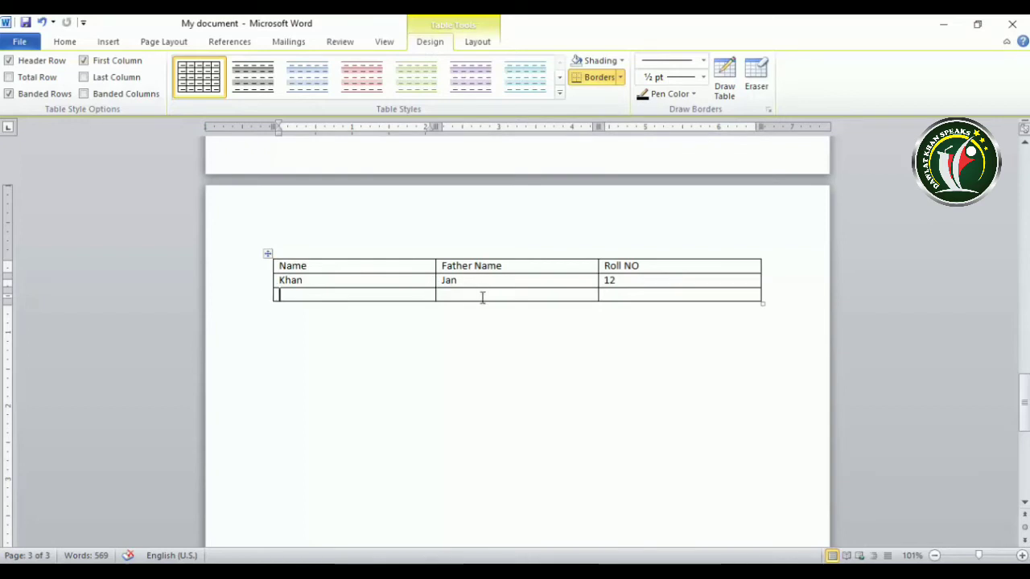
{"action": "type", "text": "Kak"}
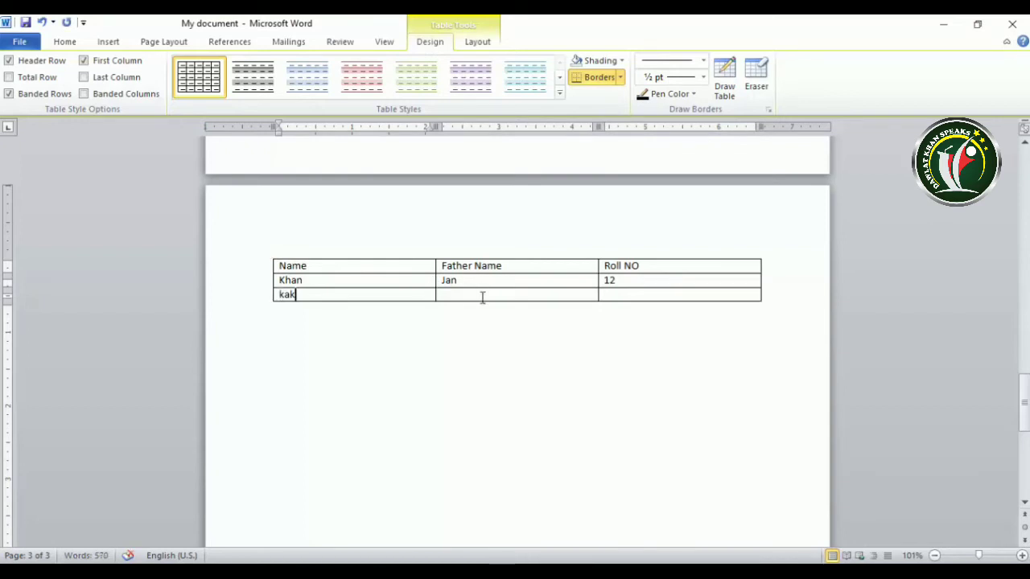
{"action": "type", "text": "a"}
{"action": "left_click", "coordinate": [483, 298]}
{"action": "type", "text": "ma"}
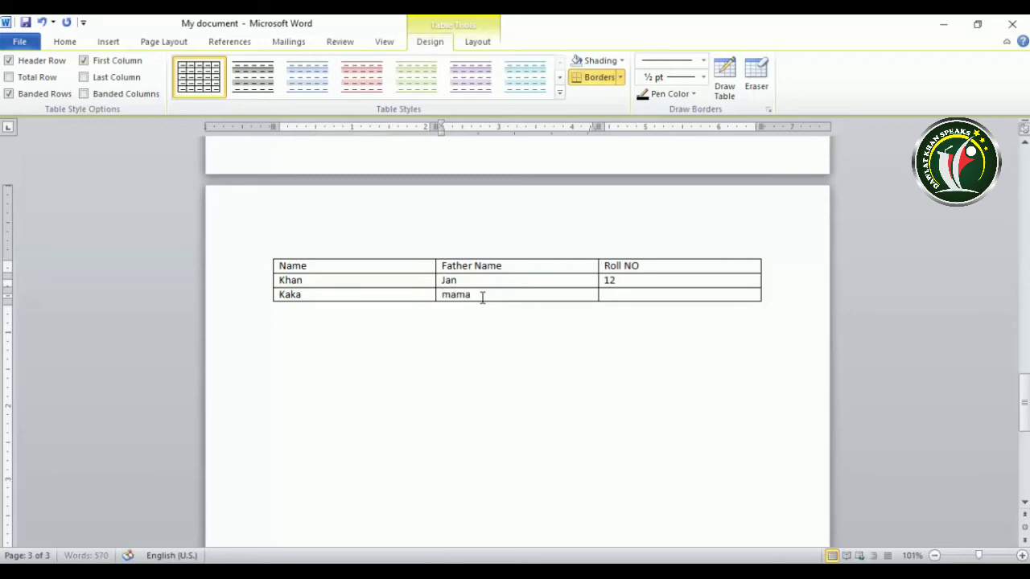
{"action": "key", "text": "Tab"}
{"action": "type", "text": "12"}
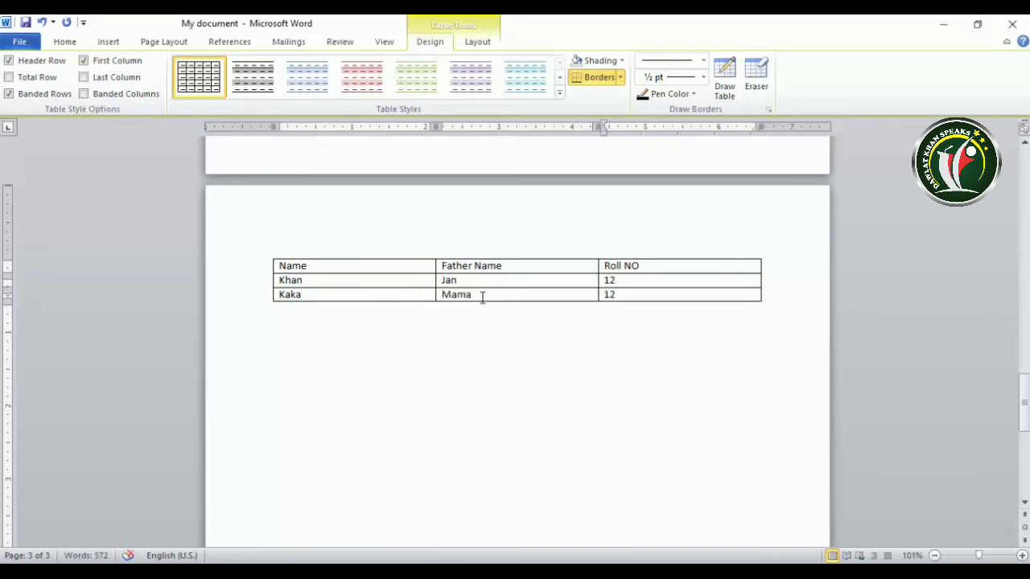
{"action": "type", "text": "4"}
Add a fourth row with another name, father's name and roll number 12.
{"action": "key", "text": "Tab"}
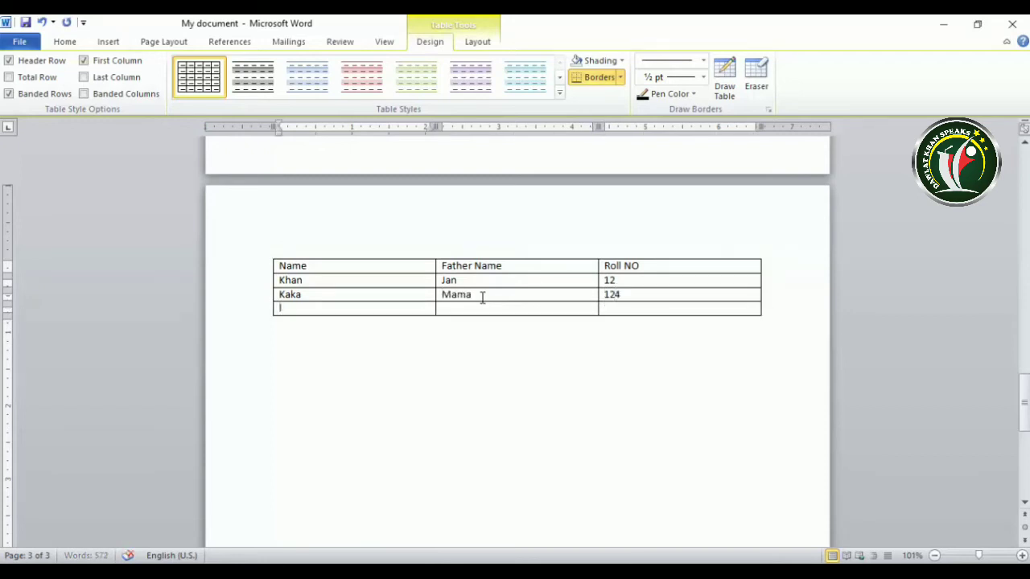
{"action": "type", "text": "lala"}
{"action": "key", "text": "Tab"}
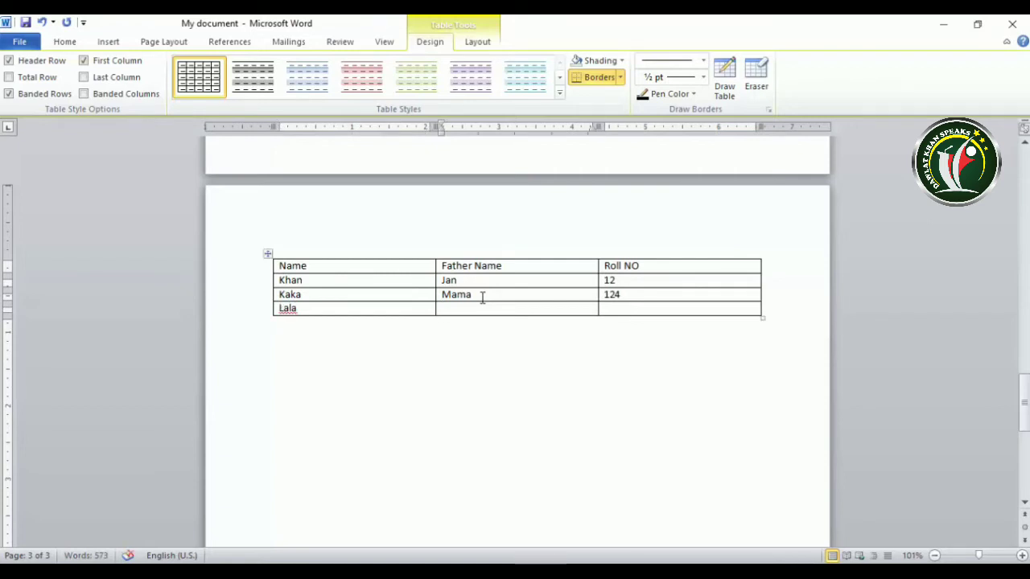
{"action": "type", "text": "ab"}
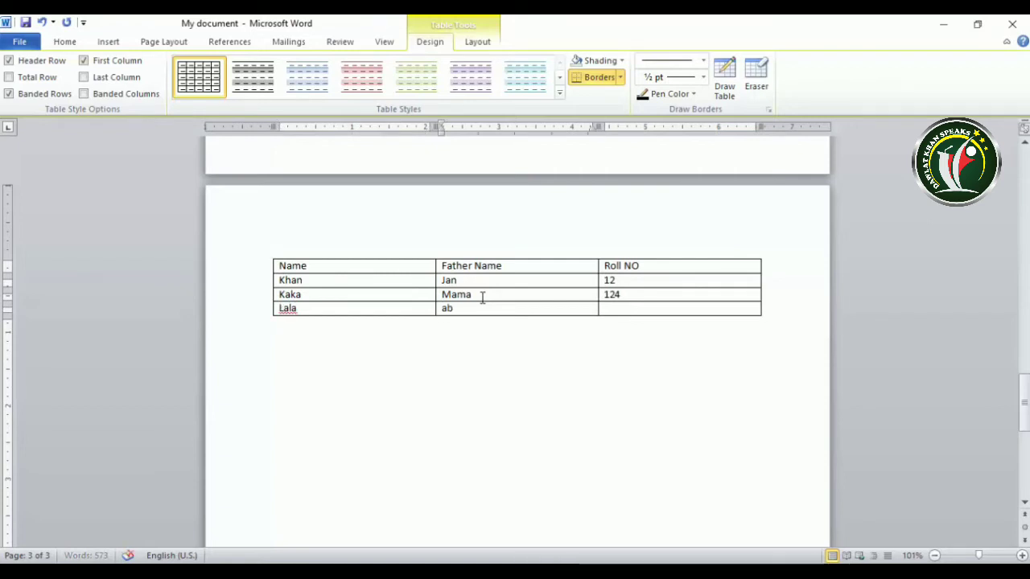
{"action": "type", "text": "o"}
{"action": "key", "text": "Tab"}
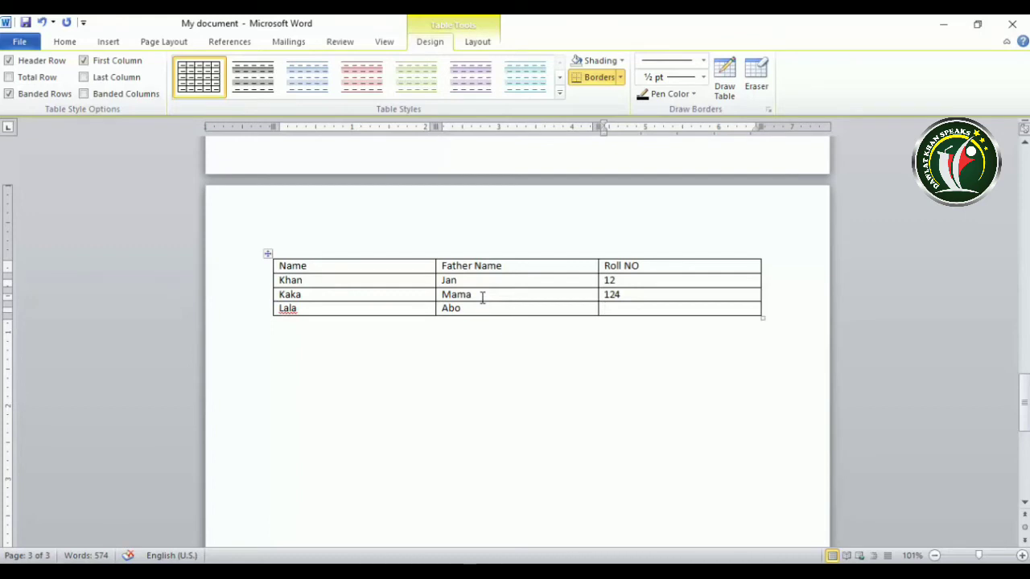
{"action": "type", "text": "12"}
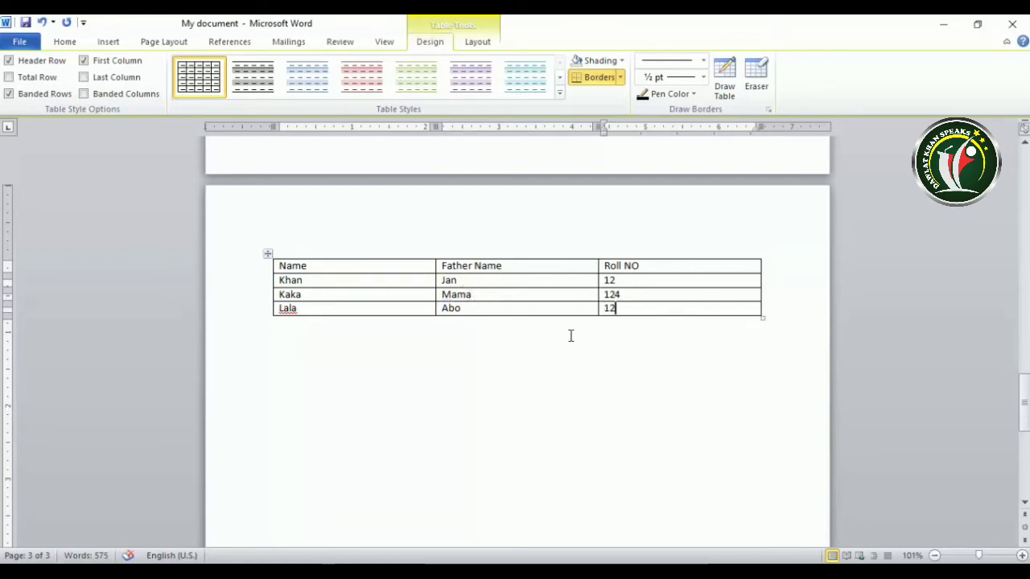
Try green, black, red and light-blue table styles, finally applying the teal style.
{"action": "left_click", "coordinate": [324, 281]}
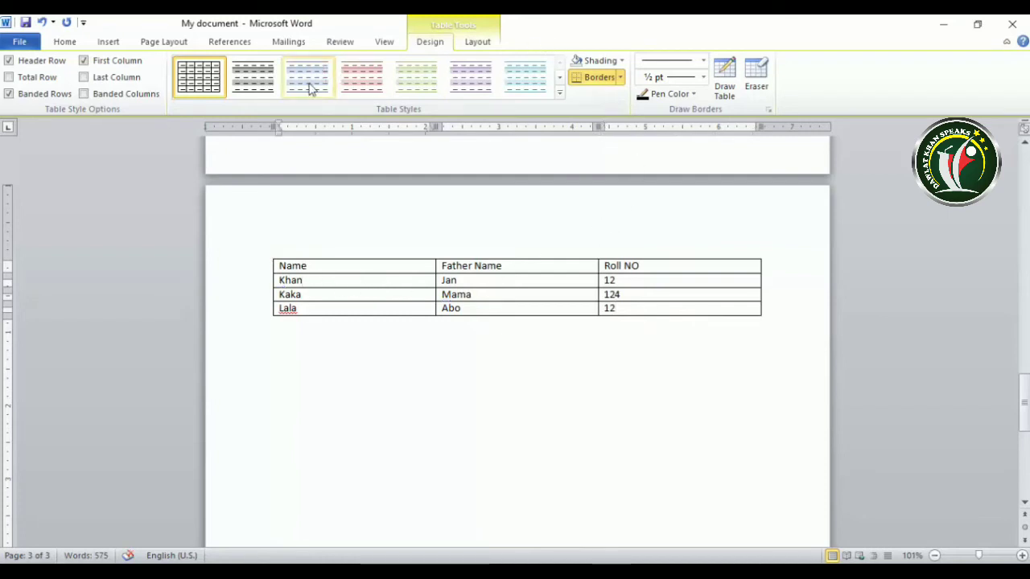
{"action": "left_click", "coordinate": [558, 93]}
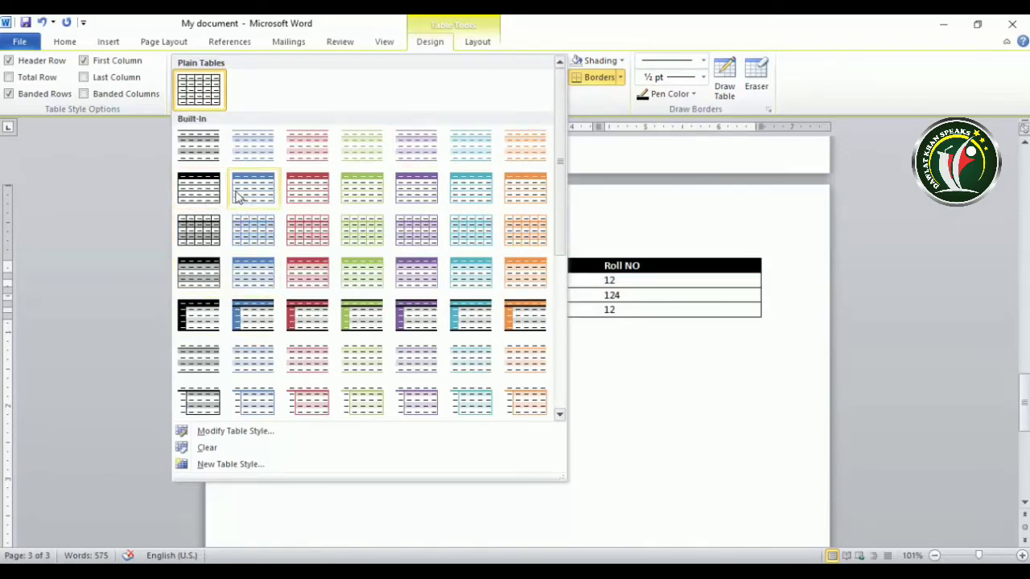
{"action": "left_click", "coordinate": [366, 189]}
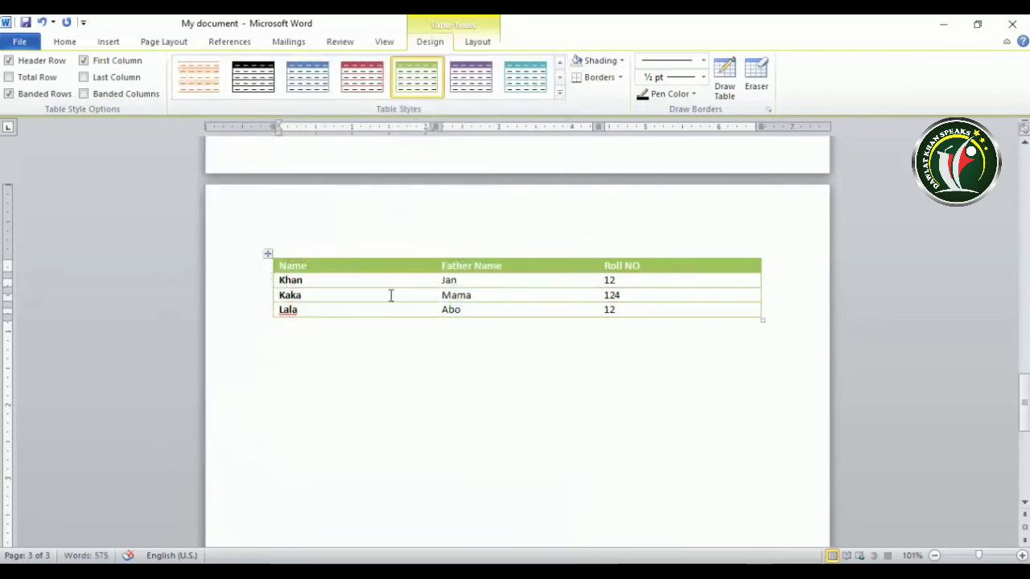
{"action": "left_click", "coordinate": [256, 90]}
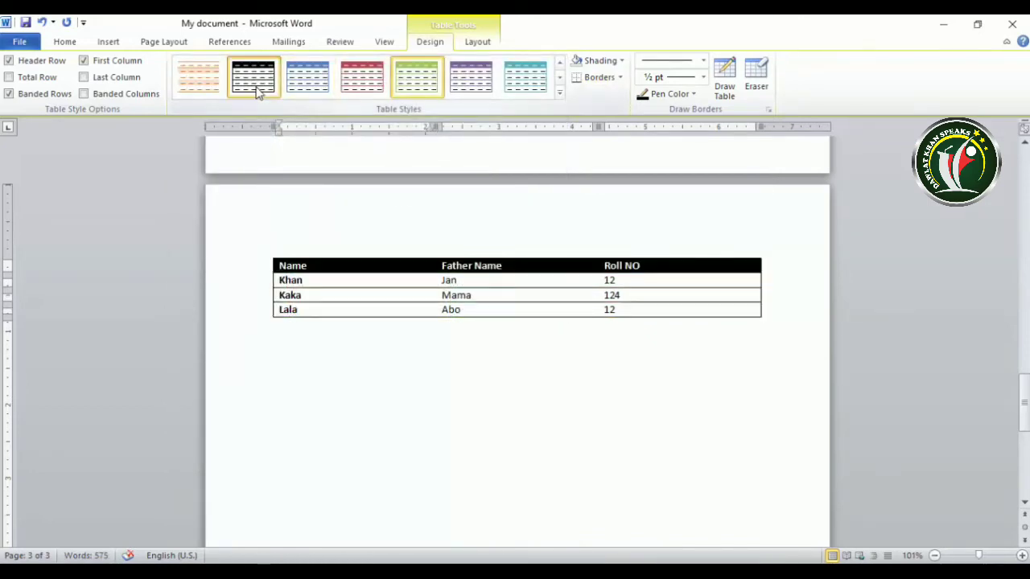
{"action": "left_click", "coordinate": [559, 93]}
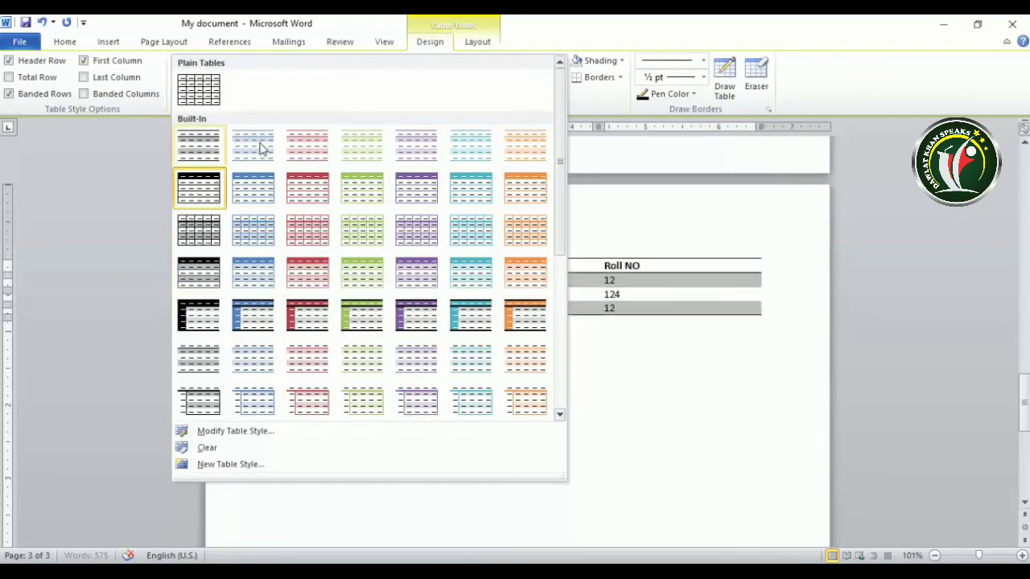
{"action": "left_click", "coordinate": [313, 188]}
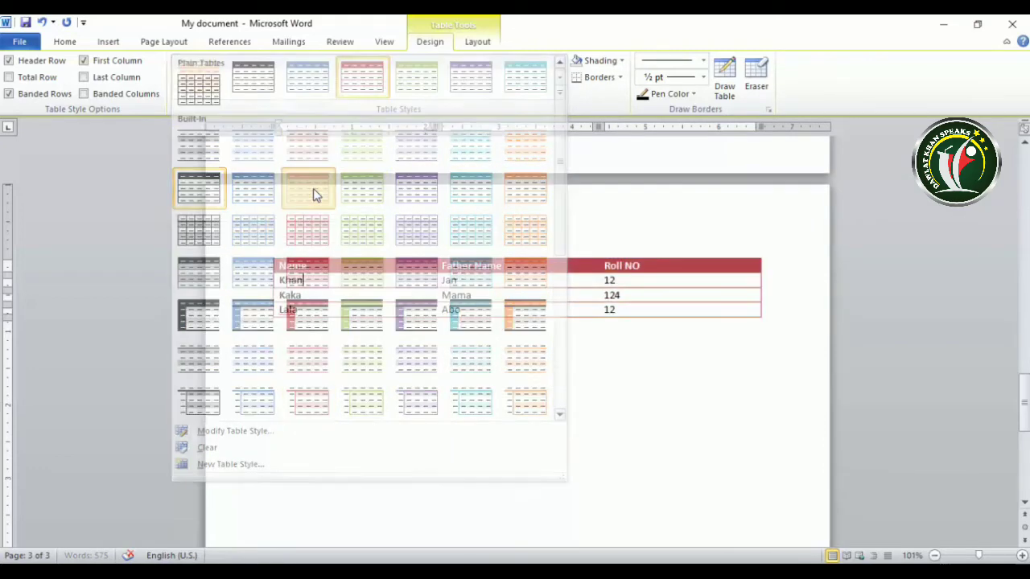
{"action": "left_click", "coordinate": [313, 81]}
{"action": "left_click", "coordinate": [559, 93]}
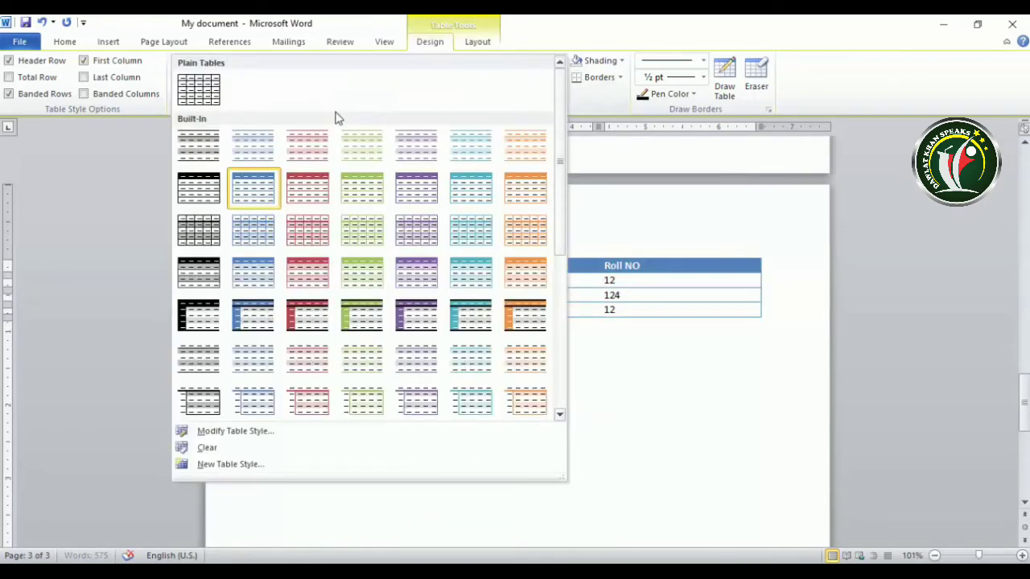
{"action": "left_click", "coordinate": [259, 148]}
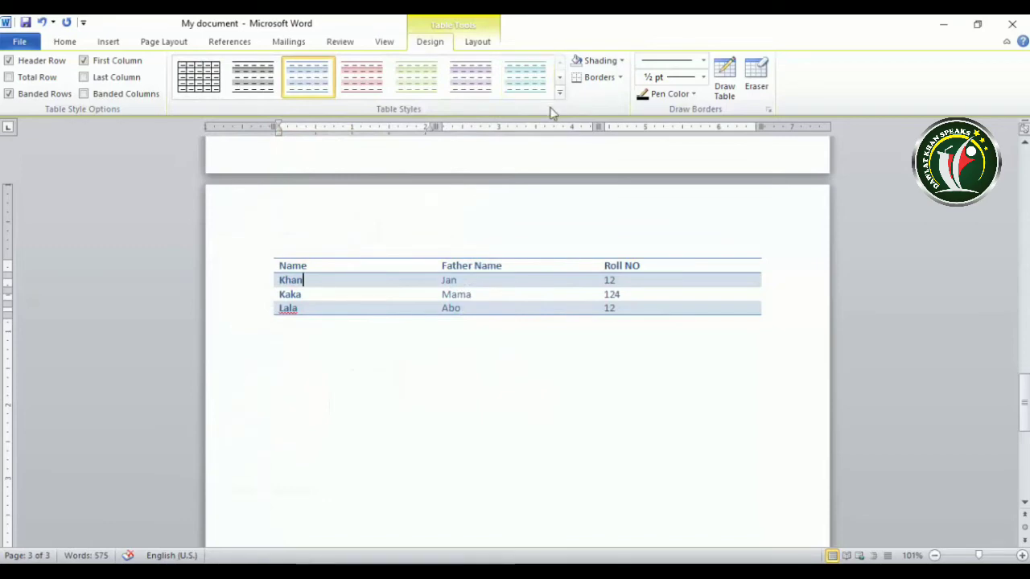
{"action": "left_click", "coordinate": [559, 94]}
{"action": "left_click", "coordinate": [190, 197]}
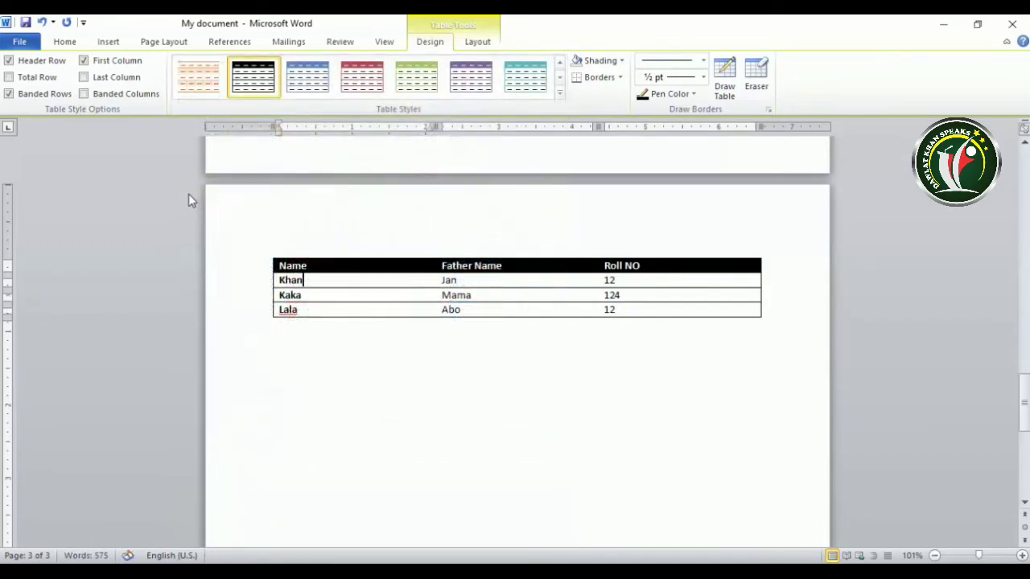
{"action": "left_click", "coordinate": [528, 87]}
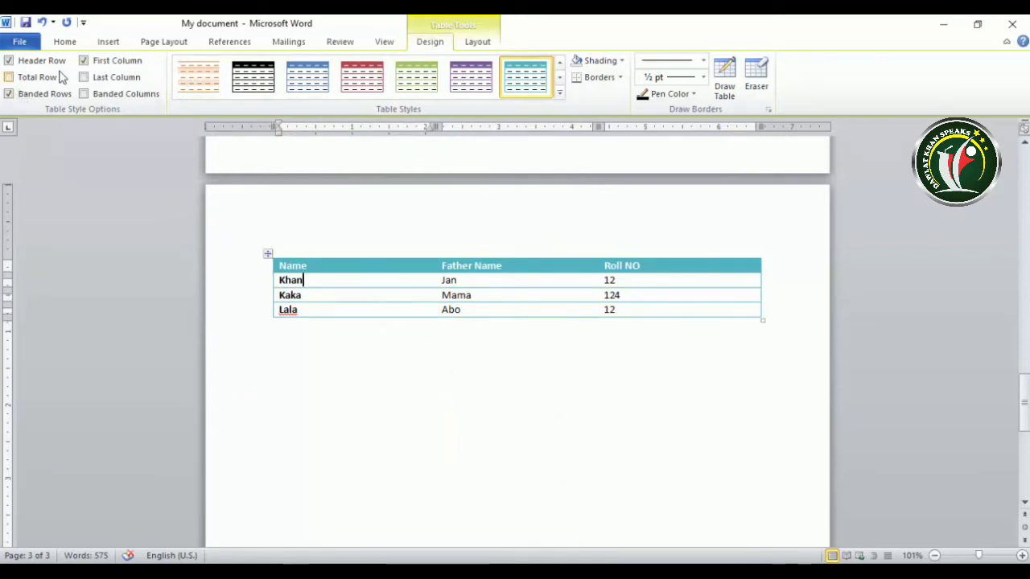
Toggle Header Row, Total Row and Banded Rows, keeping header and banding on without a total row.
{"action": "left_click", "coordinate": [9, 61]}
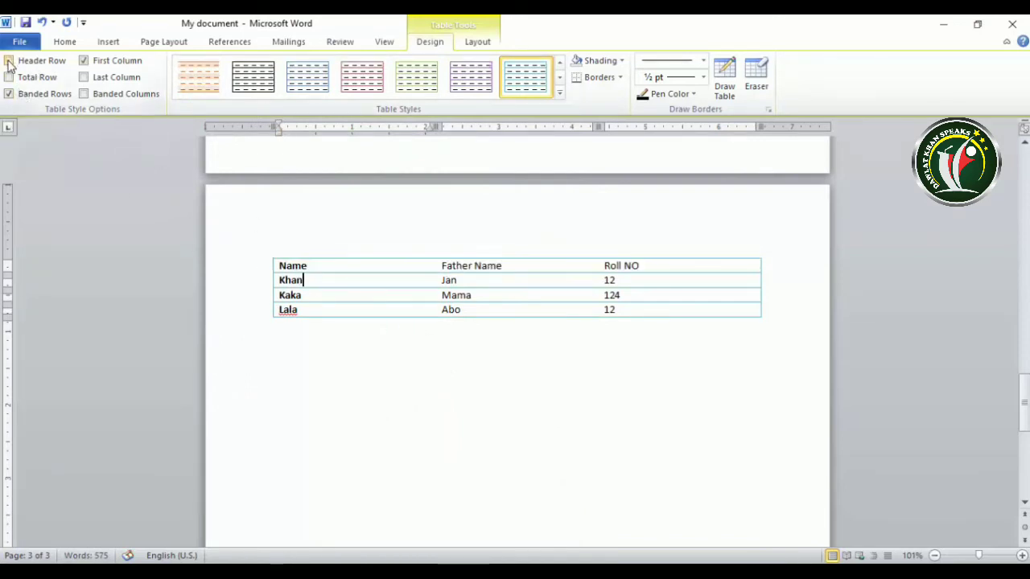
{"action": "left_click", "coordinate": [9, 61]}
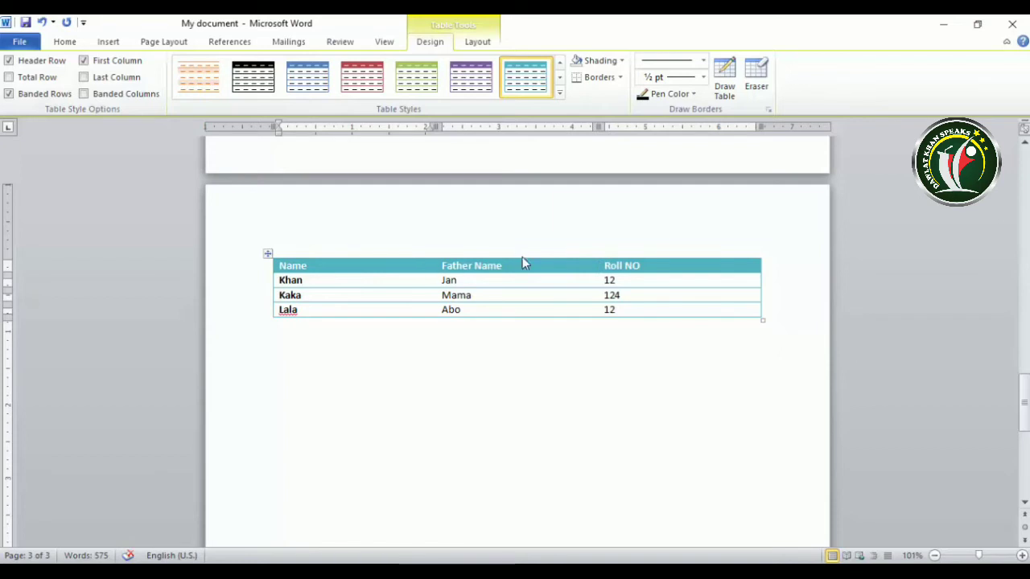
{"action": "left_click", "coordinate": [9, 61]}
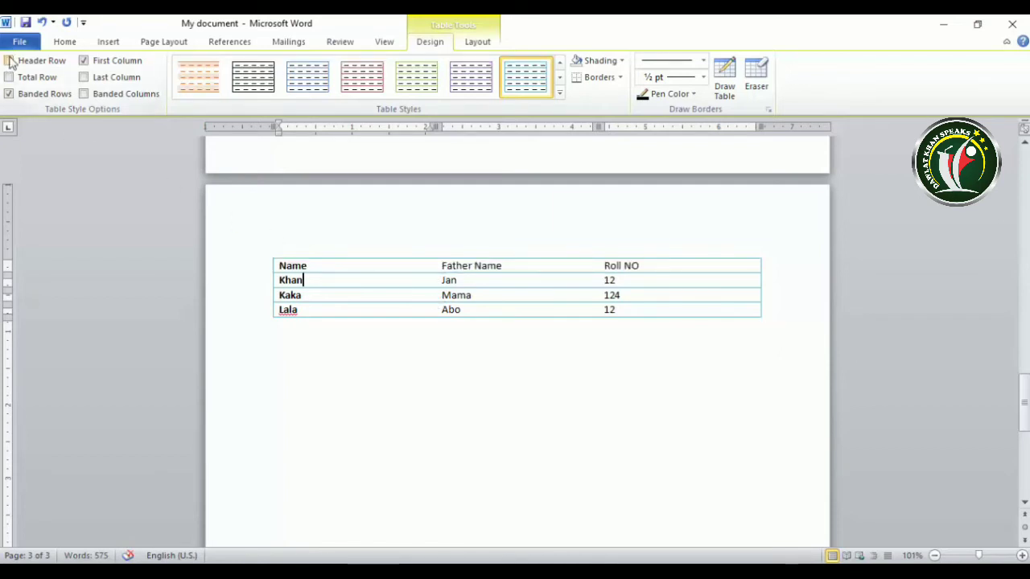
{"action": "left_click", "coordinate": [8, 61]}
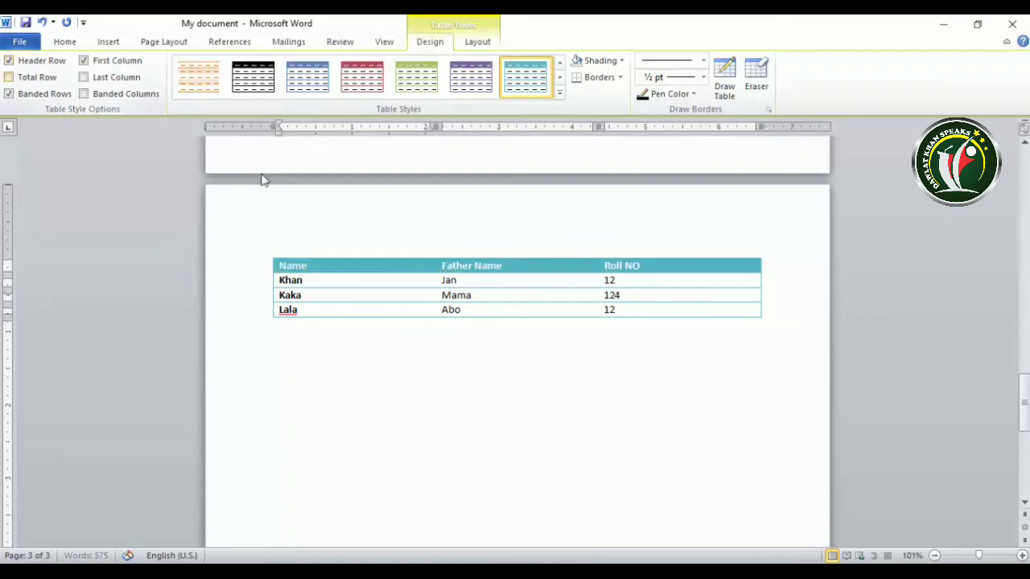
{"action": "left_click", "coordinate": [11, 82]}
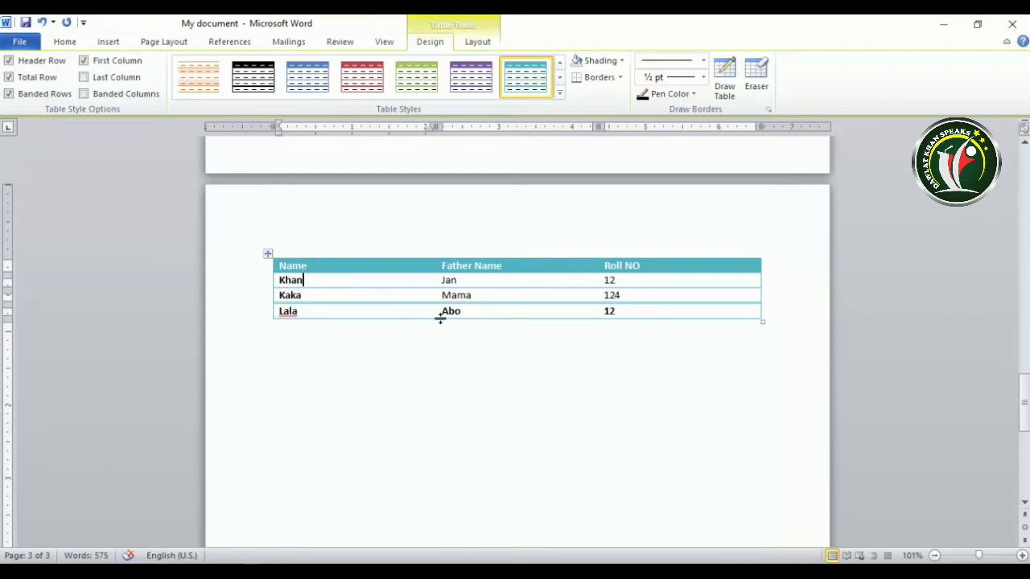
{"action": "left_click", "coordinate": [8, 78]}
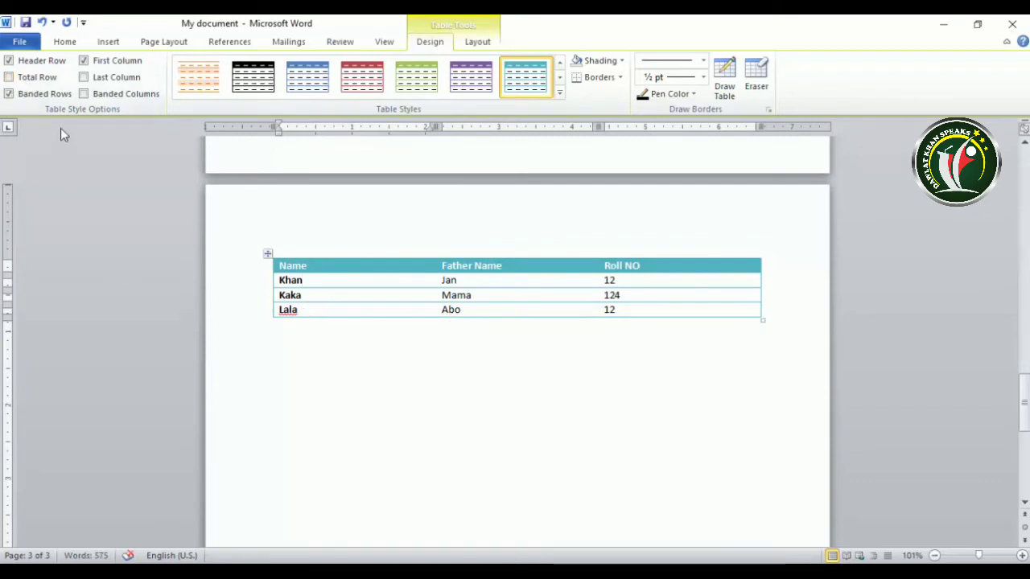
{"action": "left_click", "coordinate": [9, 77]}
{"action": "left_click", "coordinate": [9, 77]}
{"action": "left_click", "coordinate": [9, 94]}
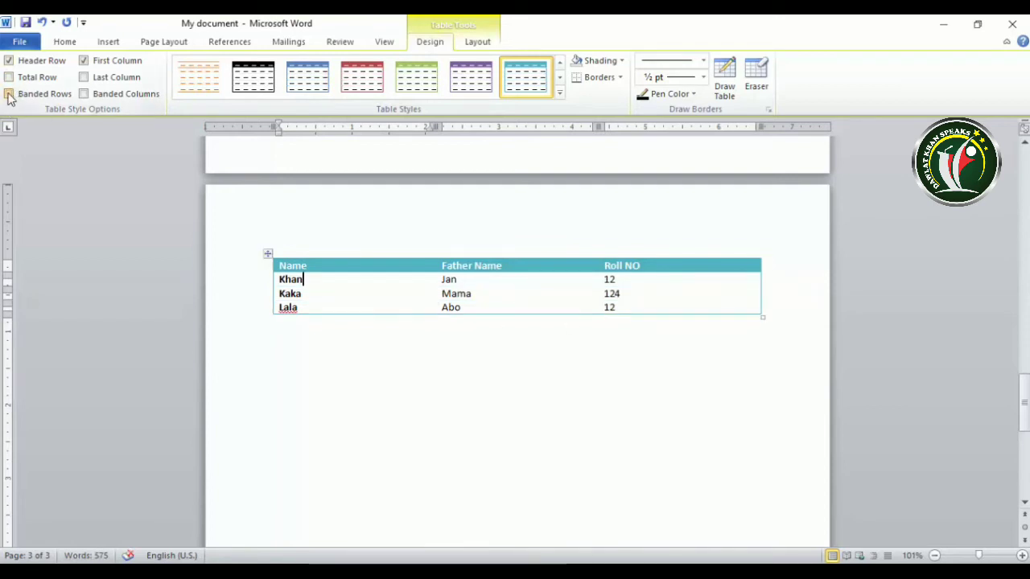
{"action": "left_click", "coordinate": [8, 95]}
{"action": "left_click", "coordinate": [559, 93]}
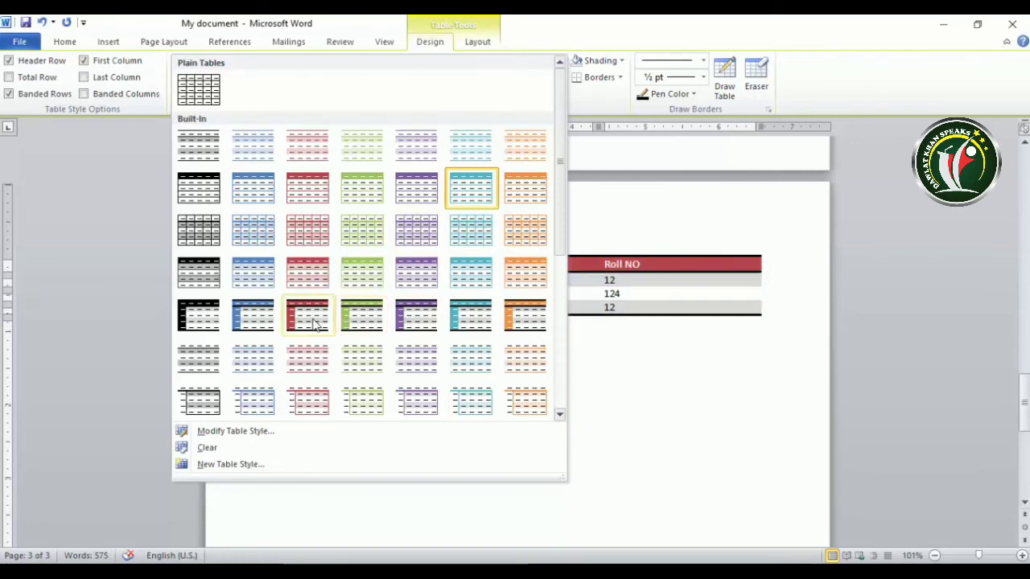
Apply the teal first-column style and test Total Row and Banded Rows, leaving them unchanged.
{"action": "left_click", "coordinate": [453, 318]}
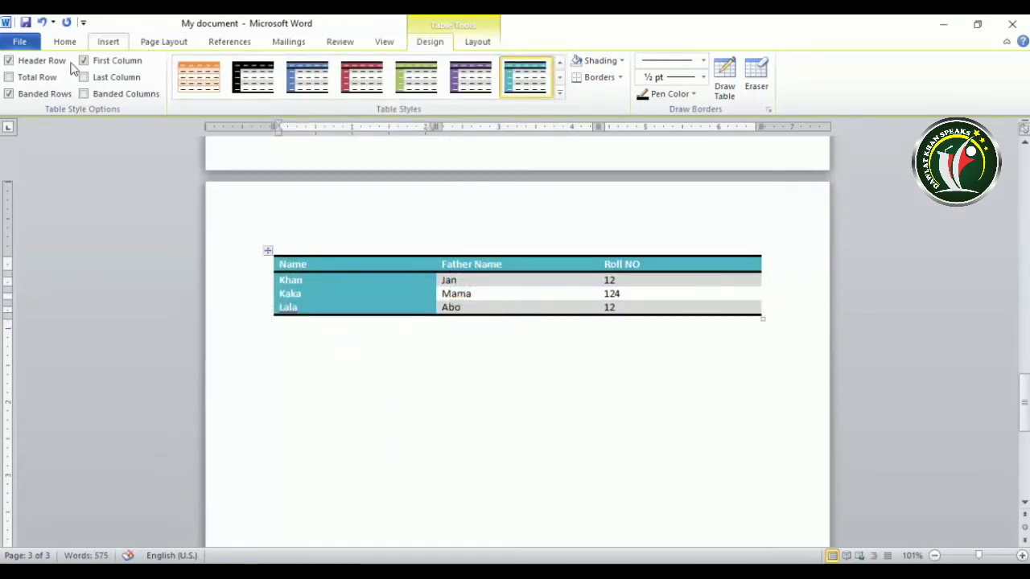
{"action": "left_click", "coordinate": [9, 78]}
{"action": "left_click", "coordinate": [10, 78]}
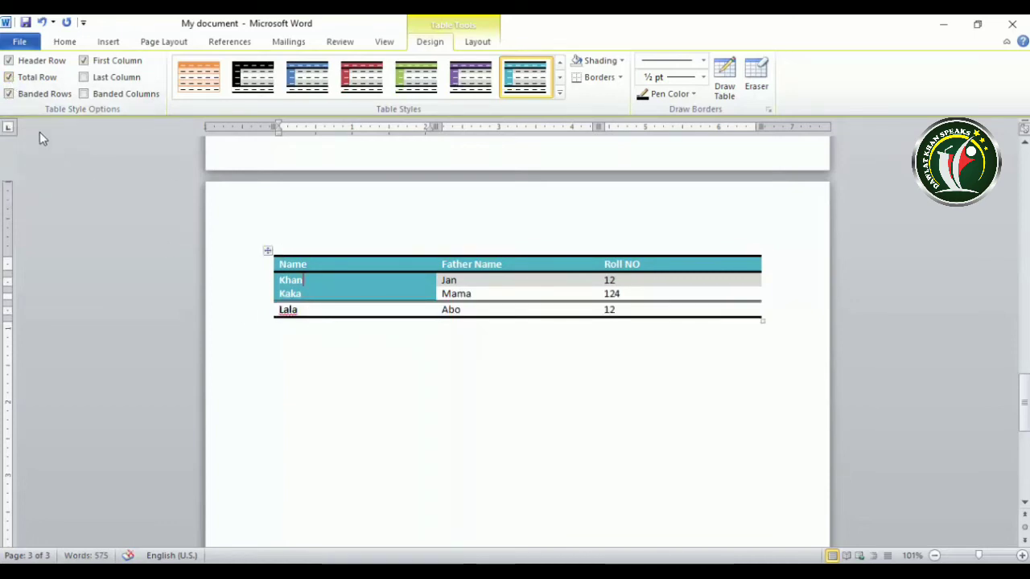
{"action": "left_click", "coordinate": [9, 77]}
{"action": "left_click", "coordinate": [10, 94]}
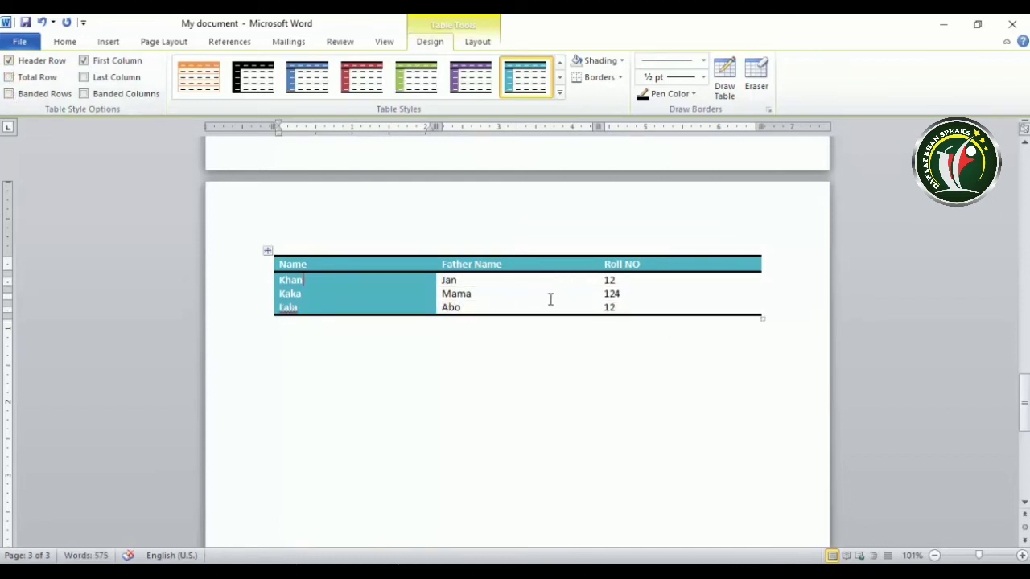
{"action": "left_click", "coordinate": [9, 94]}
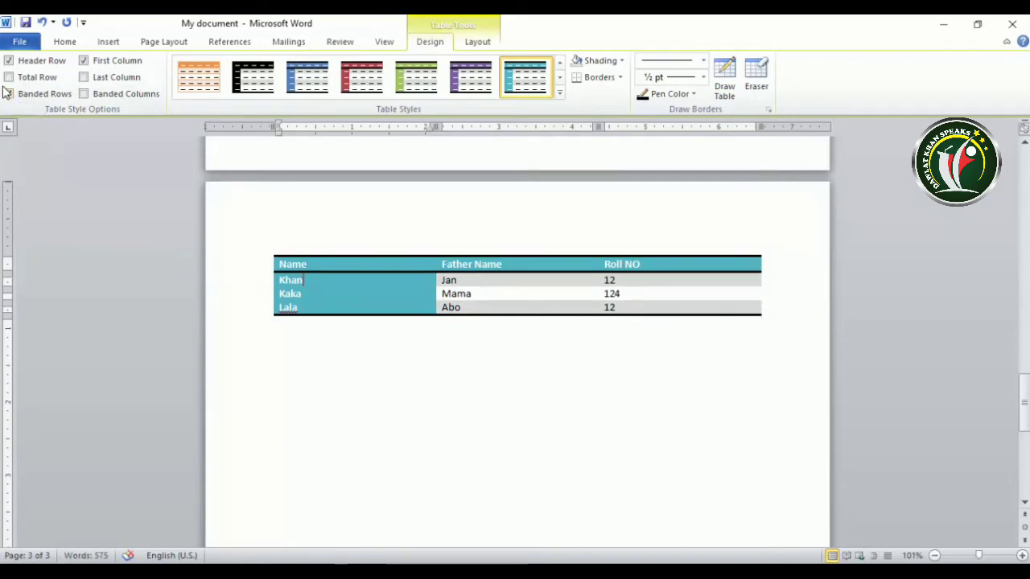
{"action": "left_click", "coordinate": [9, 94]}
{"action": "left_click", "coordinate": [9, 95]}
Try First Column, Last Column and Banded Columns, finishing with only First Column ticked.
{"action": "left_click", "coordinate": [84, 61]}
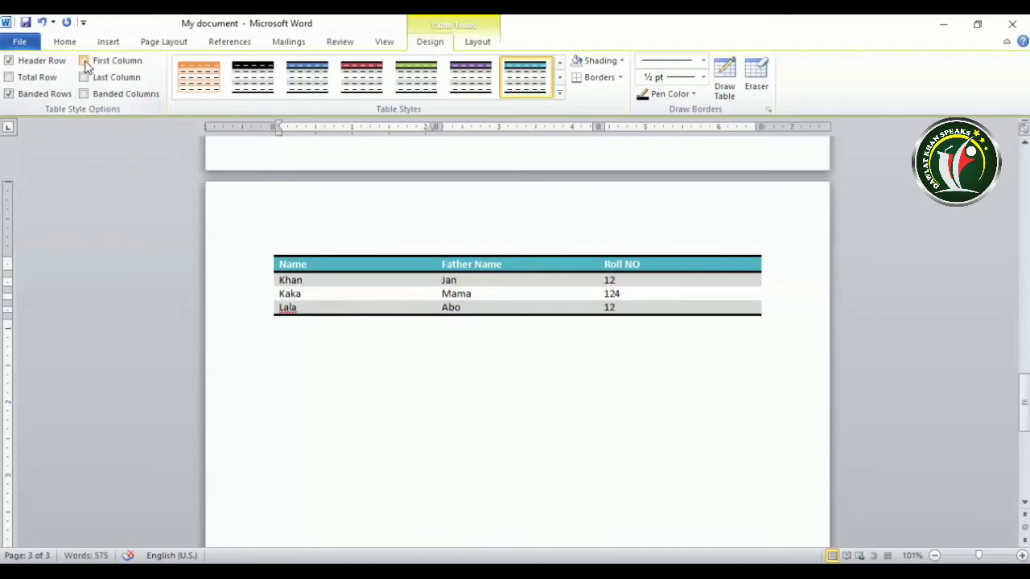
{"action": "left_click", "coordinate": [84, 61]}
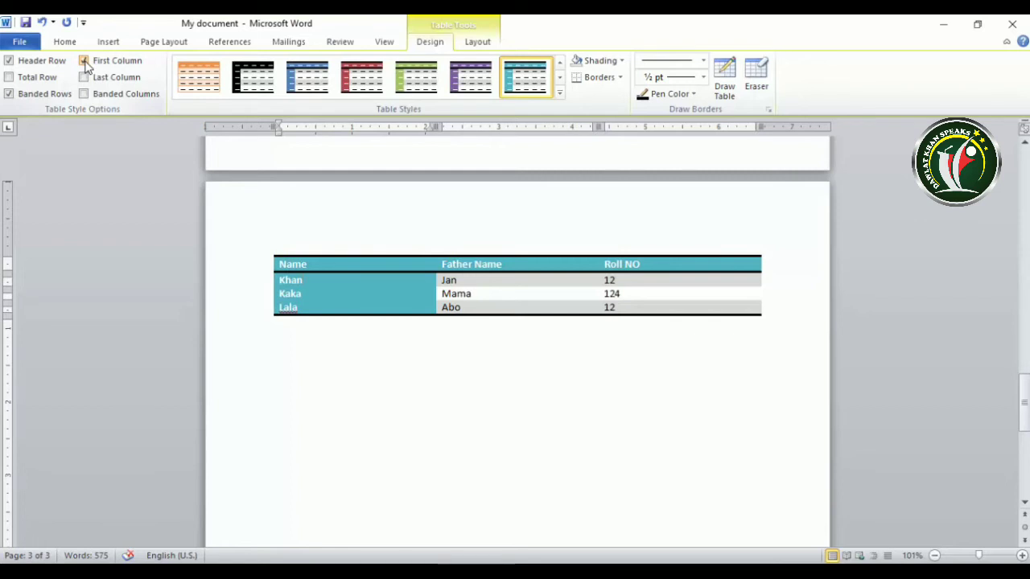
{"action": "left_click", "coordinate": [84, 61]}
{"action": "left_click", "coordinate": [84, 77]}
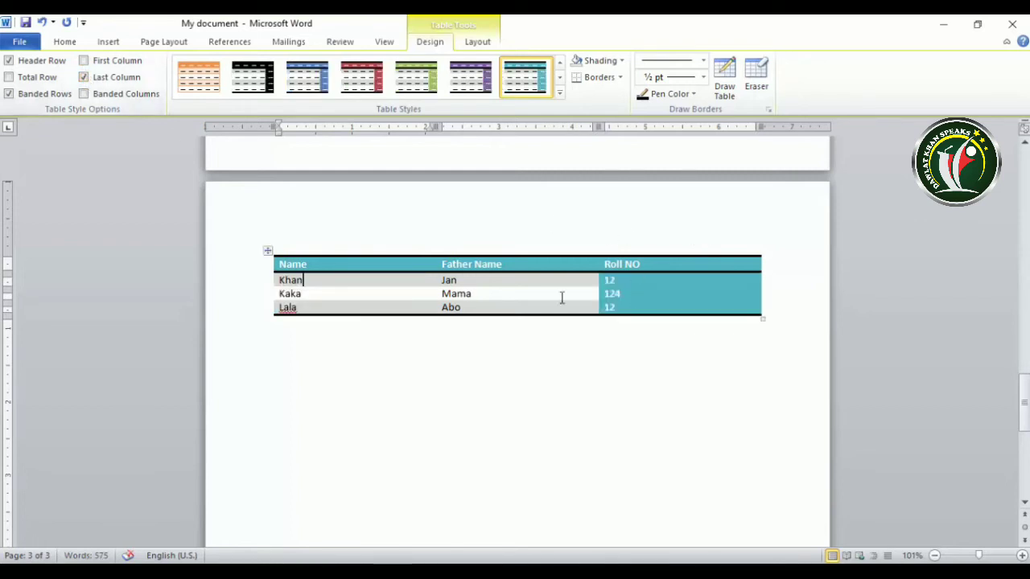
{"action": "left_click", "coordinate": [84, 78]}
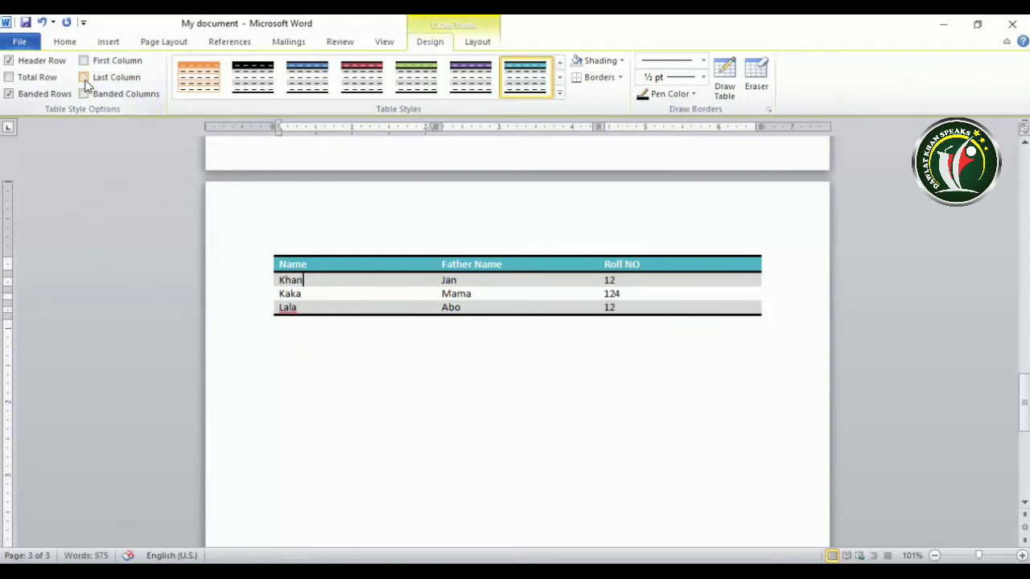
{"action": "left_click", "coordinate": [83, 95]}
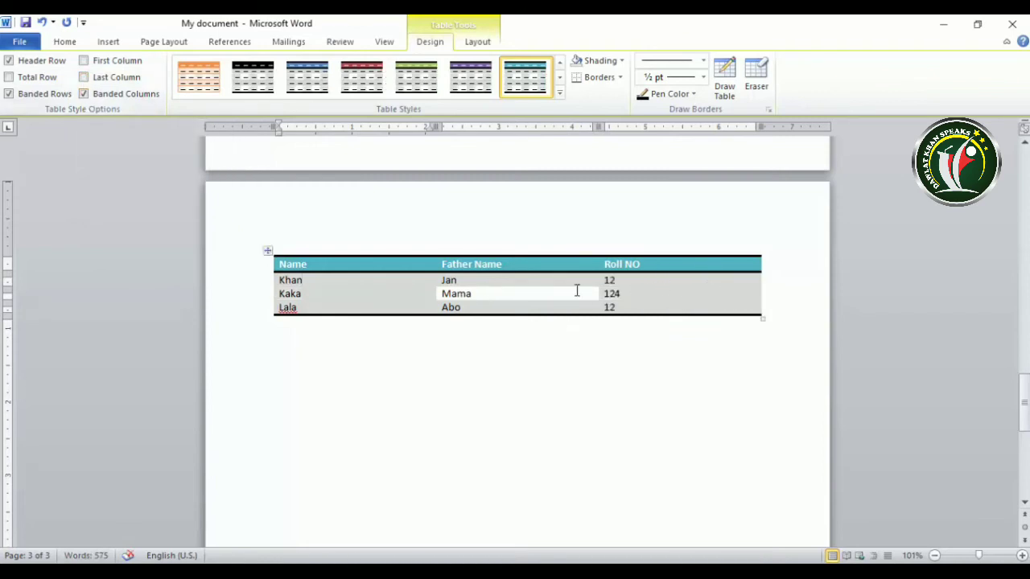
{"action": "left_click", "coordinate": [84, 95]}
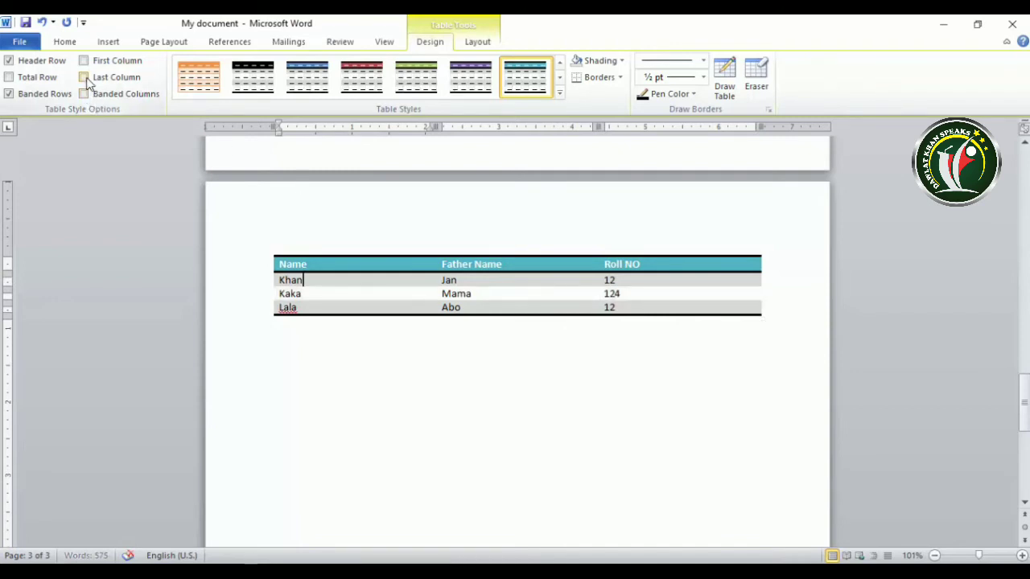
{"action": "left_click", "coordinate": [84, 60]}
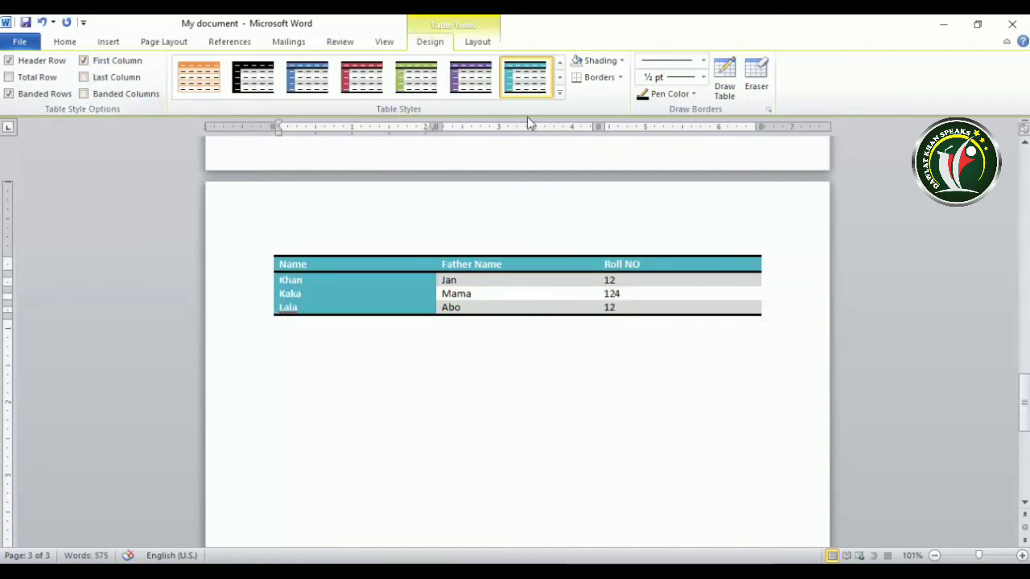
{"action": "left_click", "coordinate": [558, 94]}
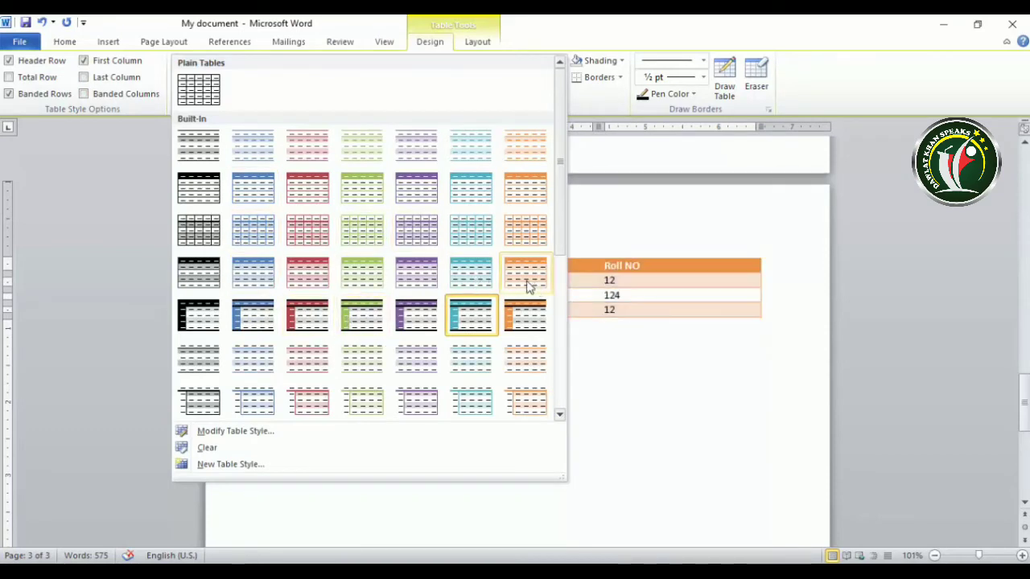
Apply the light-teal banded style, check the Shading colours, and select the header row.
{"action": "left_click", "coordinate": [472, 278]}
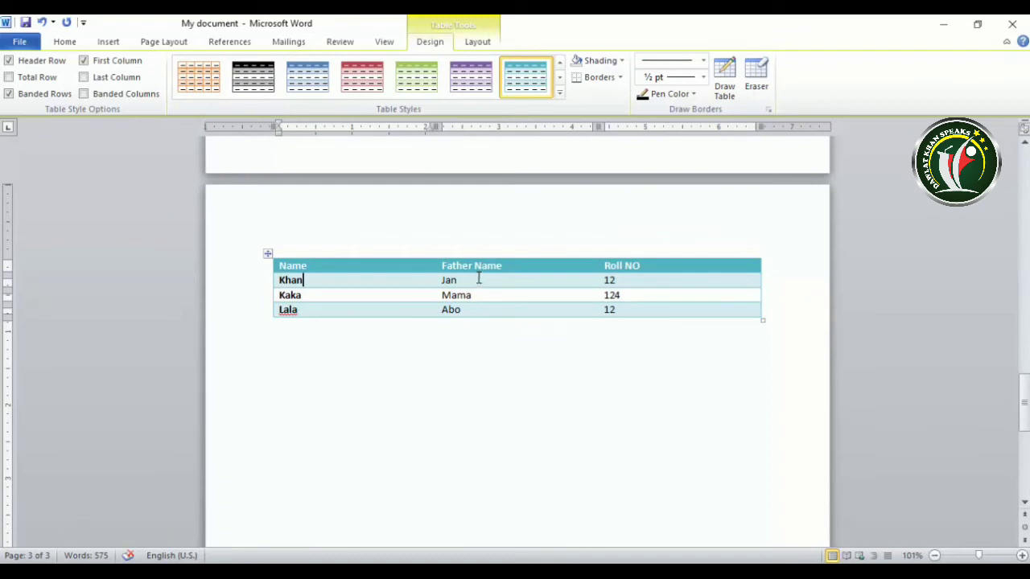
{"action": "left_click", "coordinate": [616, 64]}
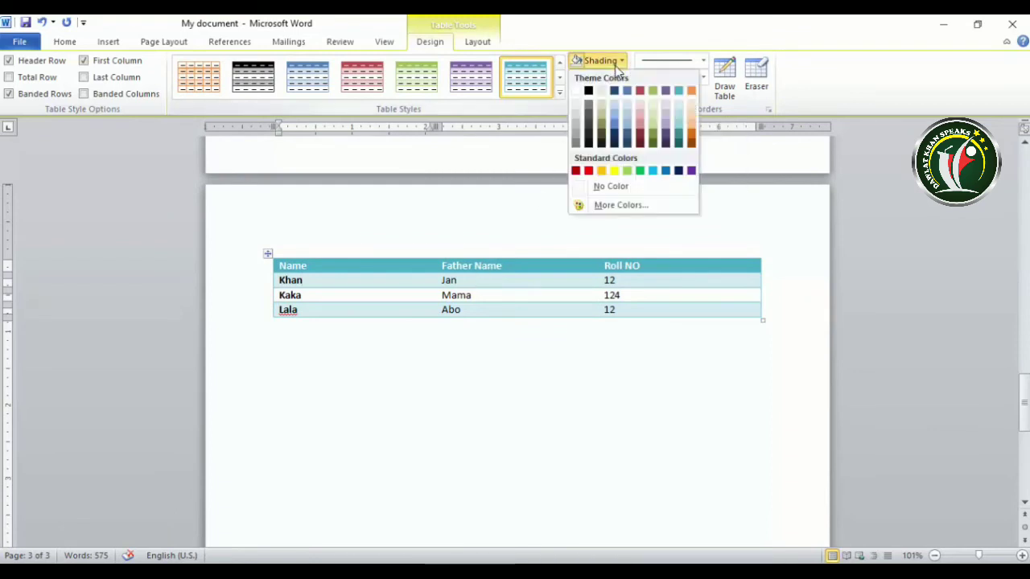
{"action": "left_click", "coordinate": [560, 283]}
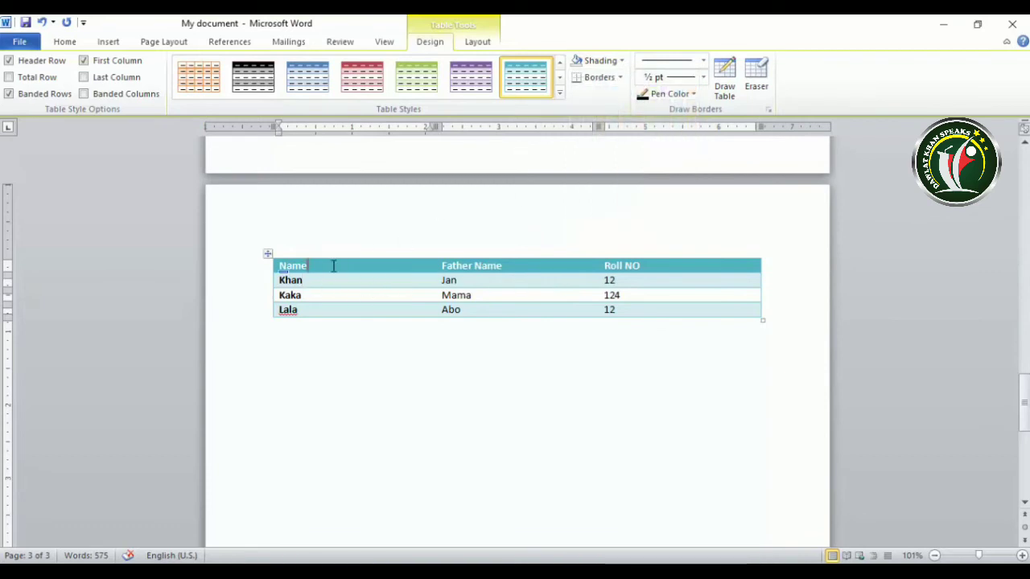
{"action": "left_click_drag", "start_coordinate": [333, 266], "coordinate": [621, 270]}
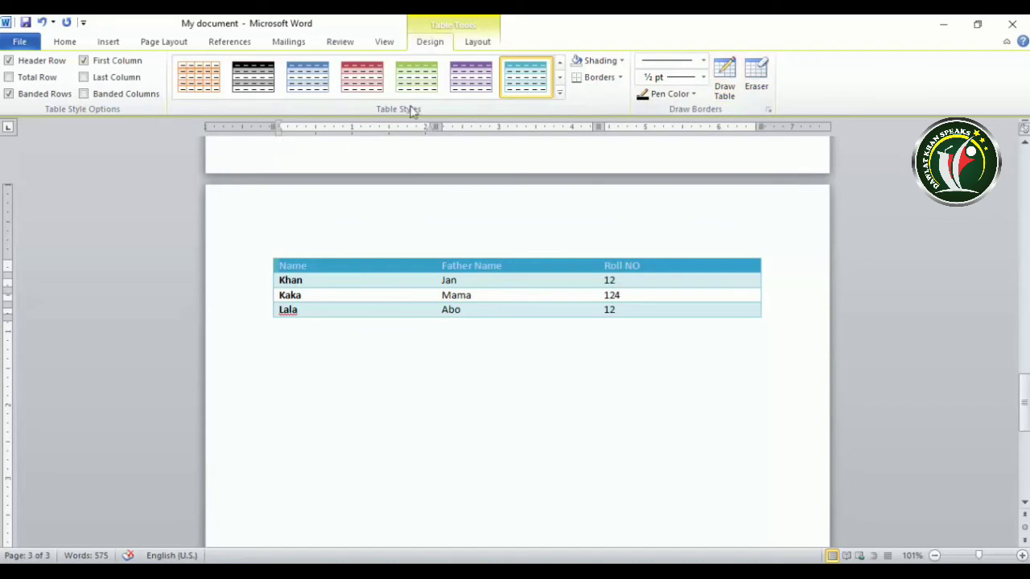
Apply the Plain Table Grid style to the table.
{"action": "left_click", "coordinate": [559, 93]}
{"action": "left_click", "coordinate": [197, 93]}
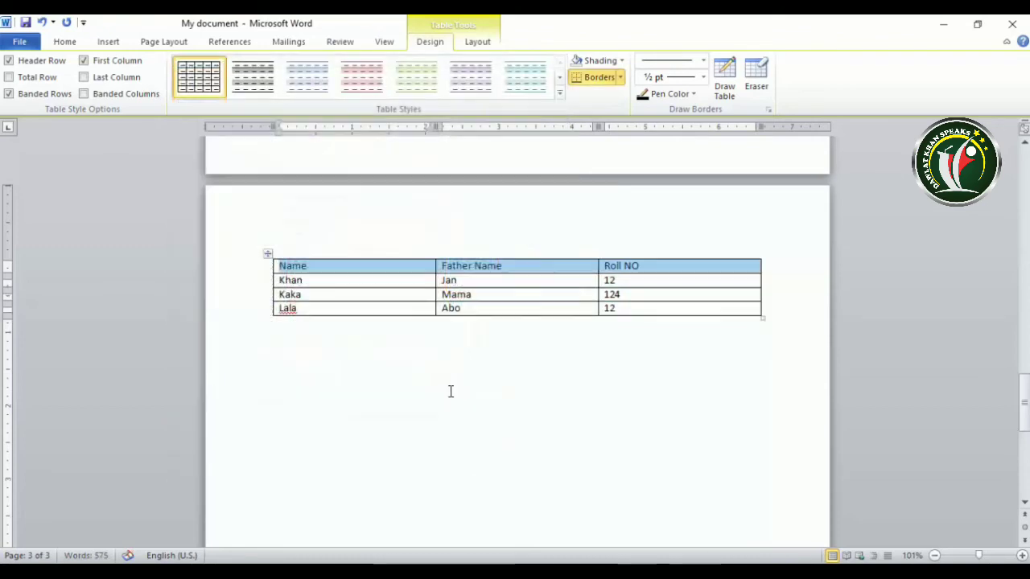
{"action": "left_click", "coordinate": [451, 391]}
Shade the header row dark navy and the first-column name cells red.
{"action": "left_click_drag", "start_coordinate": [323, 266], "coordinate": [733, 271]}
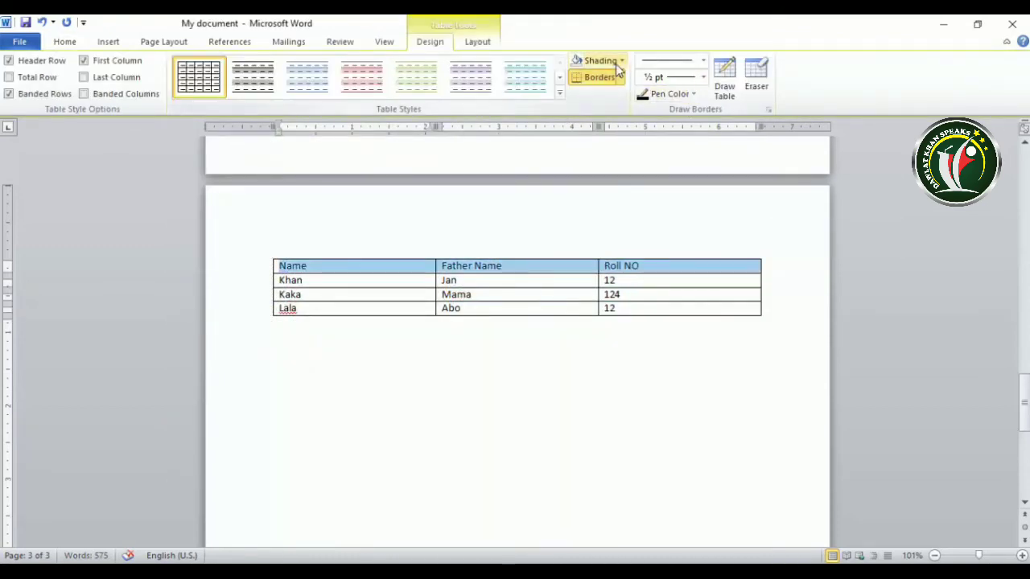
{"action": "left_click", "coordinate": [620, 62]}
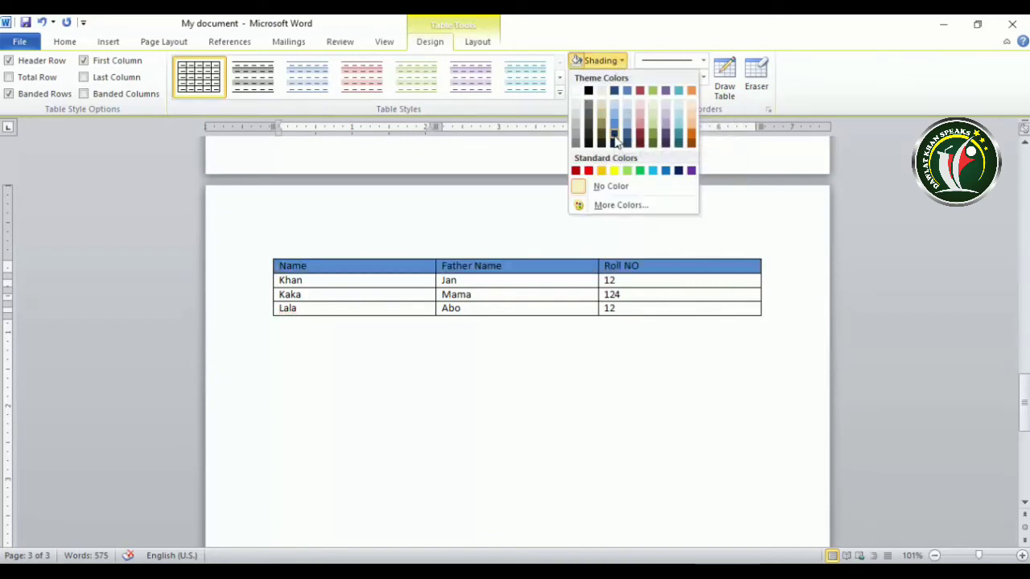
{"action": "left_click", "coordinate": [615, 140]}
{"action": "left_click", "coordinate": [521, 295]}
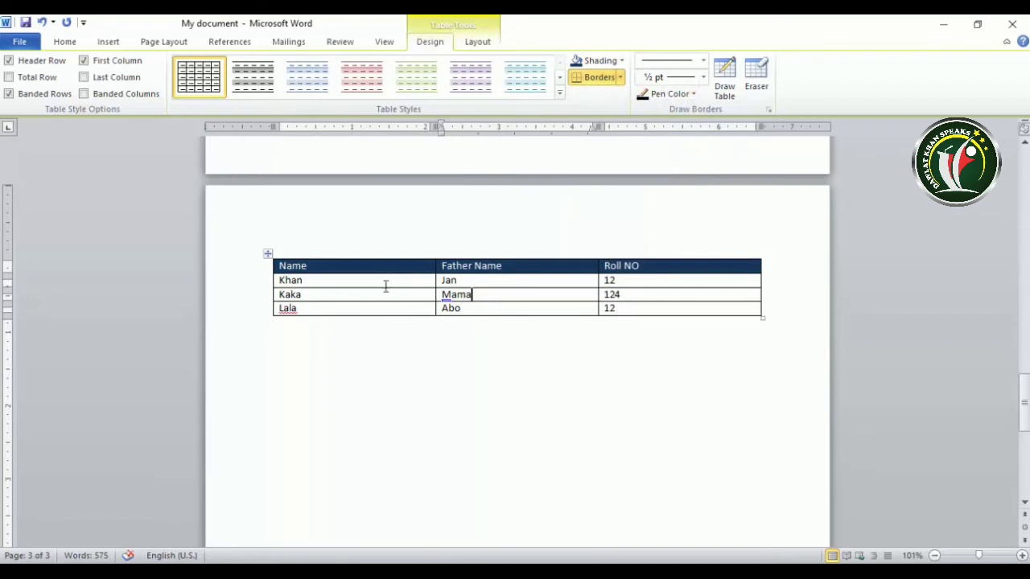
{"action": "left_click_drag", "start_coordinate": [385, 286], "coordinate": [383, 306]}
{"action": "left_click", "coordinate": [602, 60]}
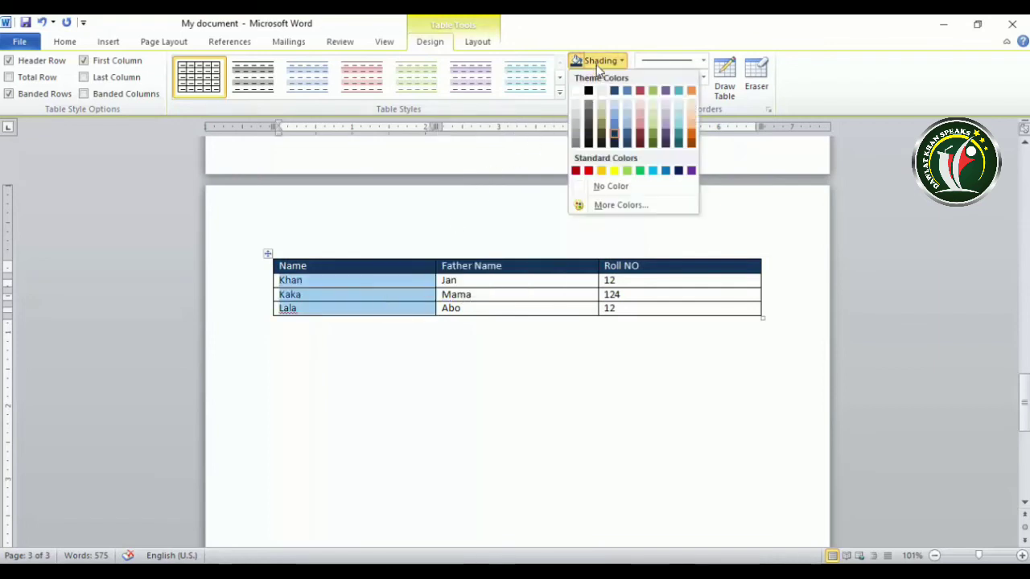
{"action": "left_click", "coordinate": [588, 170]}
{"action": "left_click", "coordinate": [518, 280]}
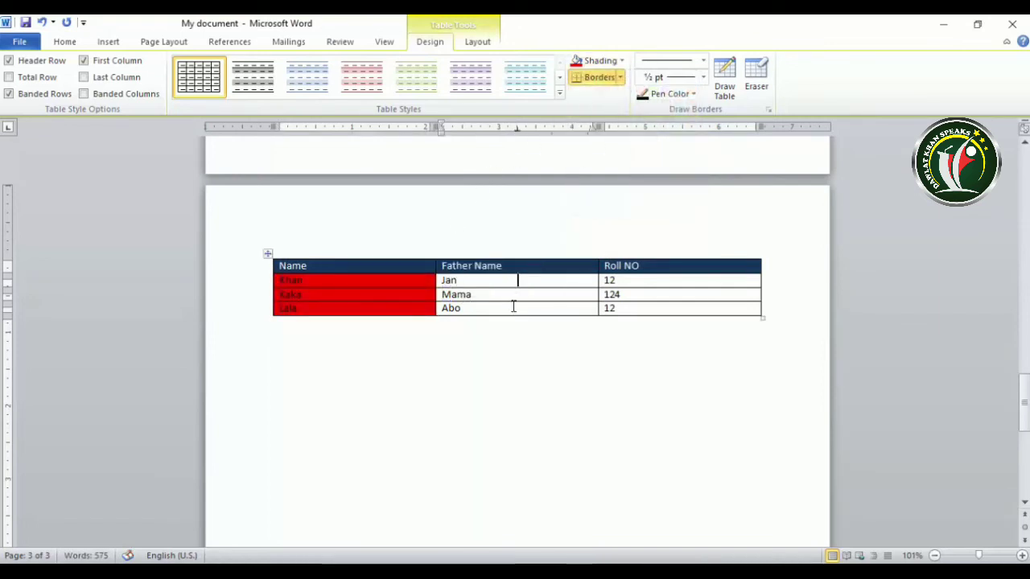
Set No Color shading on the Name cell, header row and name cells, clearing all fills.
{"action": "left_click", "coordinate": [612, 64]}
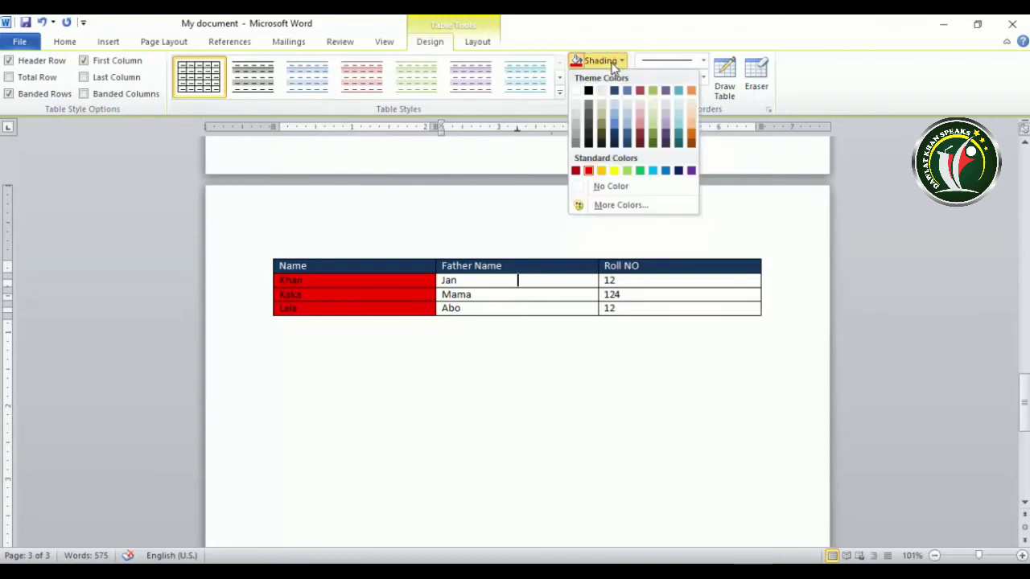
{"action": "left_click", "coordinate": [406, 285]}
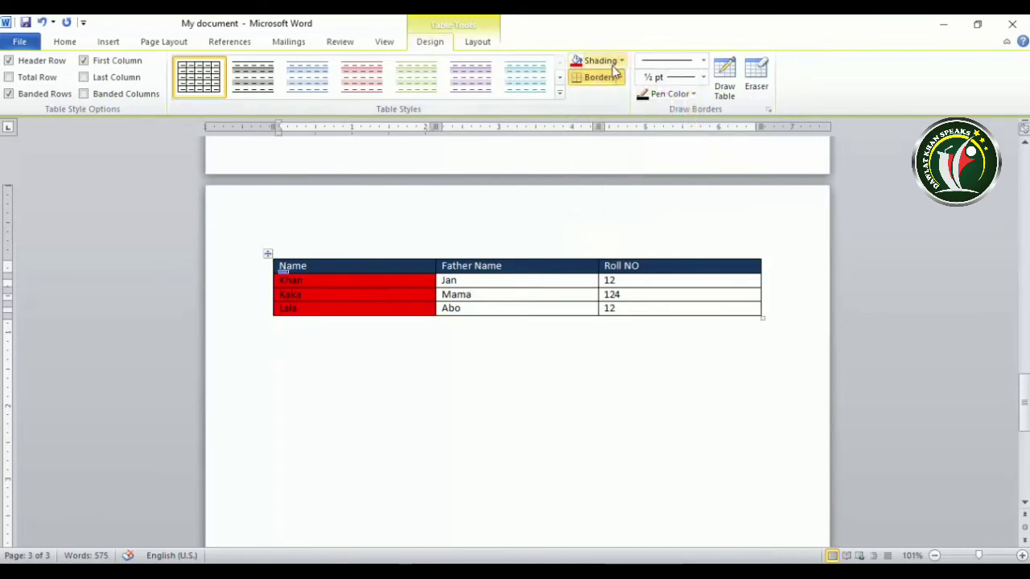
{"action": "left_click", "coordinate": [617, 64]}
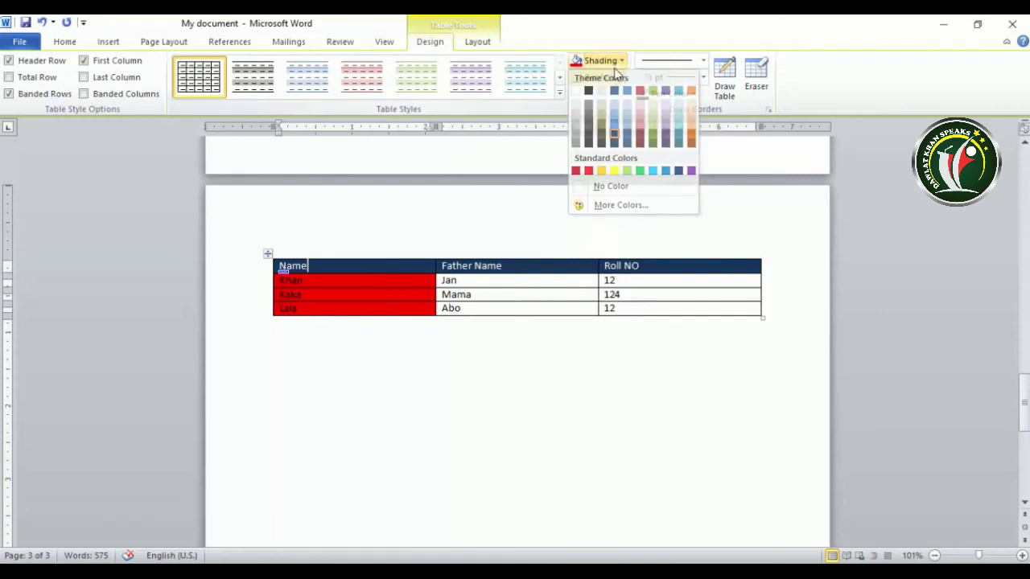
{"action": "left_click", "coordinate": [603, 61]}
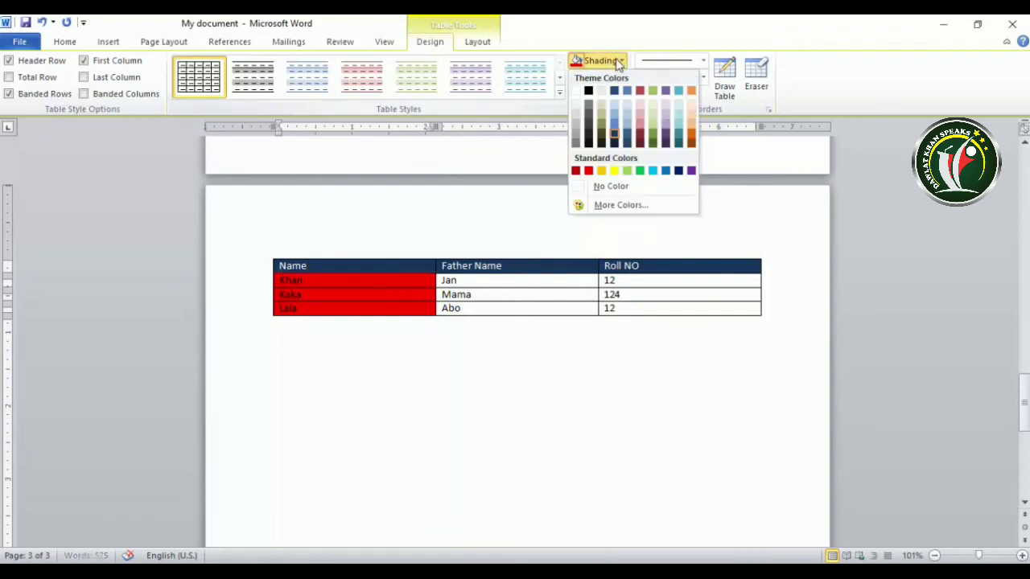
{"action": "left_click", "coordinate": [605, 185]}
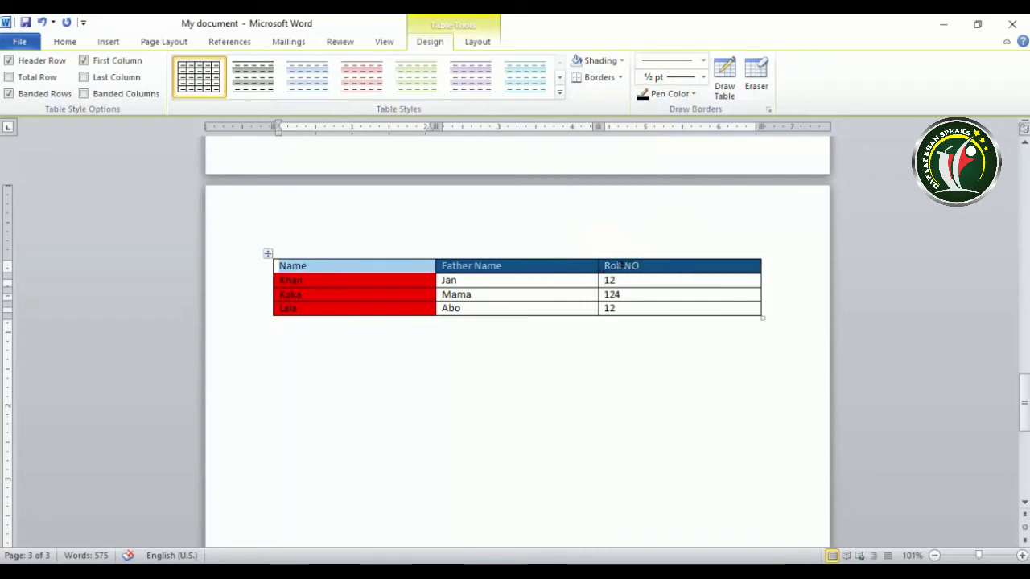
{"action": "left_click_drag", "start_coordinate": [395, 266], "coordinate": [631, 268]}
{"action": "left_click", "coordinate": [620, 61]}
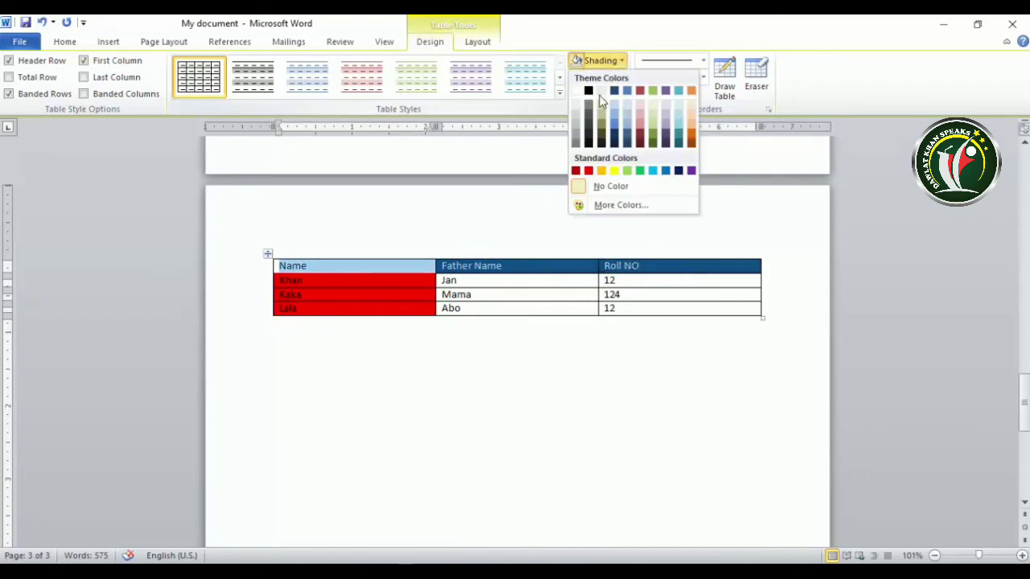
{"action": "left_click", "coordinate": [599, 189]}
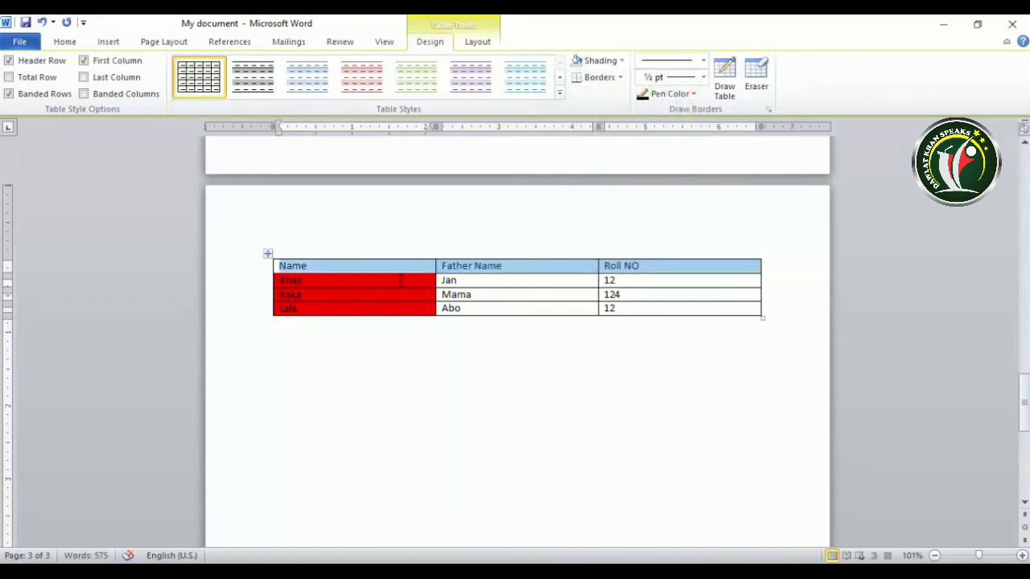
{"action": "left_click_drag", "start_coordinate": [400, 280], "coordinate": [400, 311]}
{"action": "left_click", "coordinate": [621, 61]}
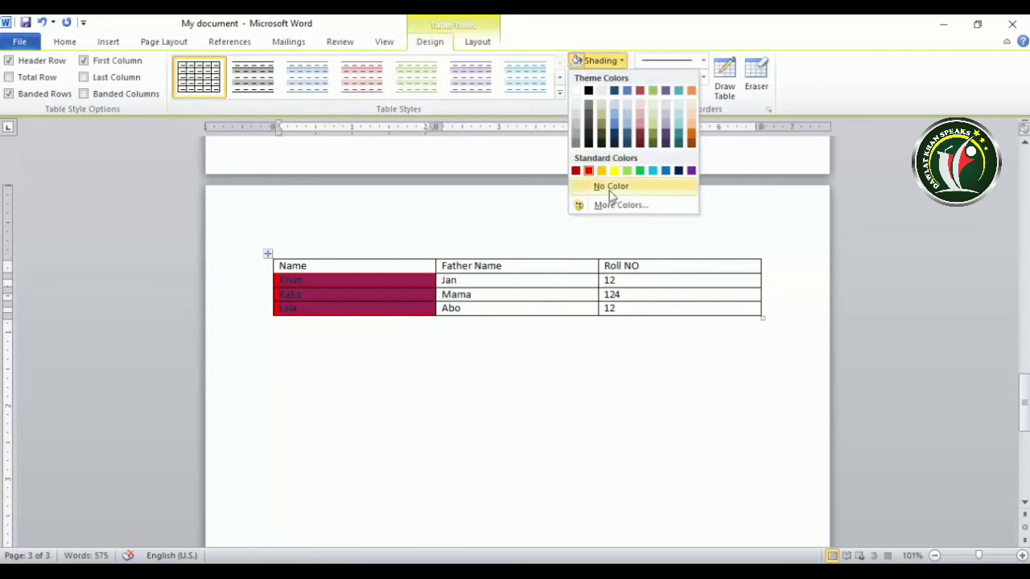
{"action": "left_click", "coordinate": [609, 189]}
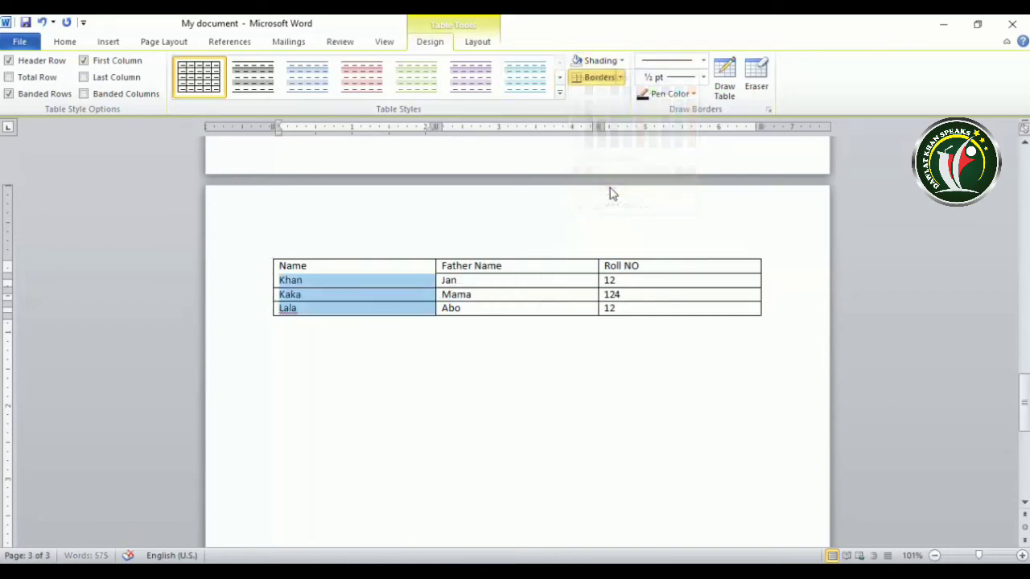
{"action": "left_click", "coordinate": [394, 267]}
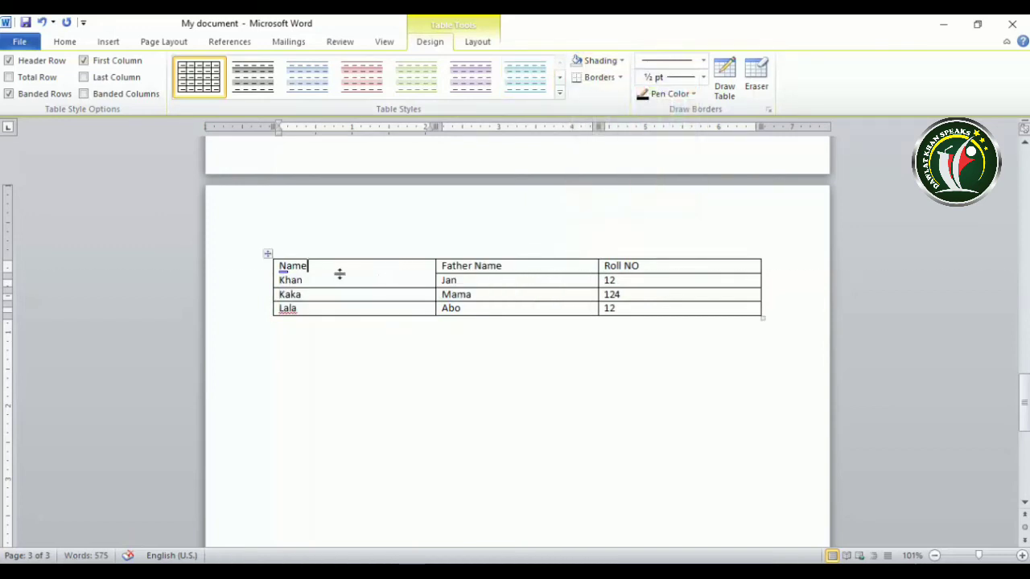
{"action": "left_click", "coordinate": [599, 78]}
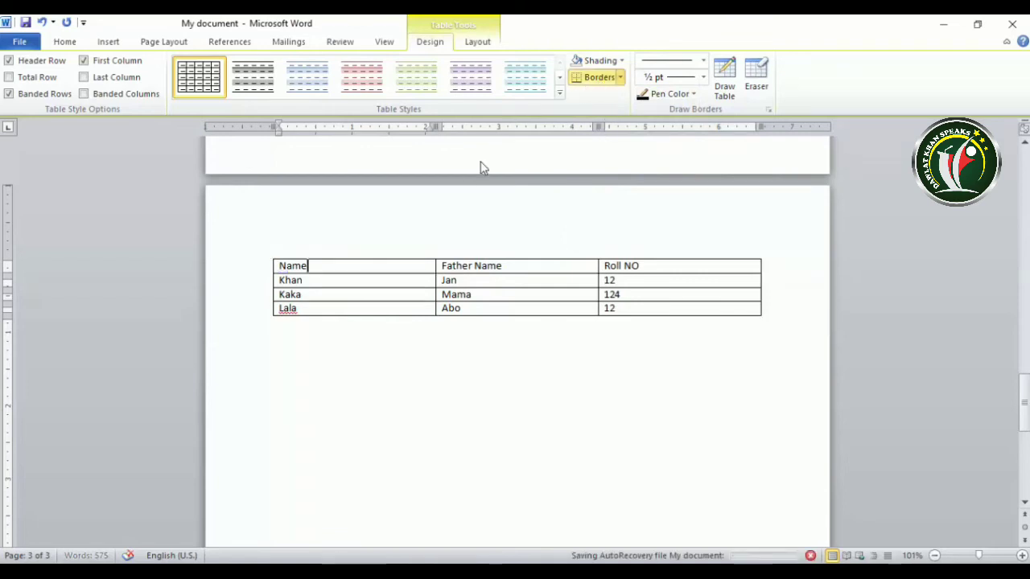
{"action": "left_click", "coordinate": [273, 268]}
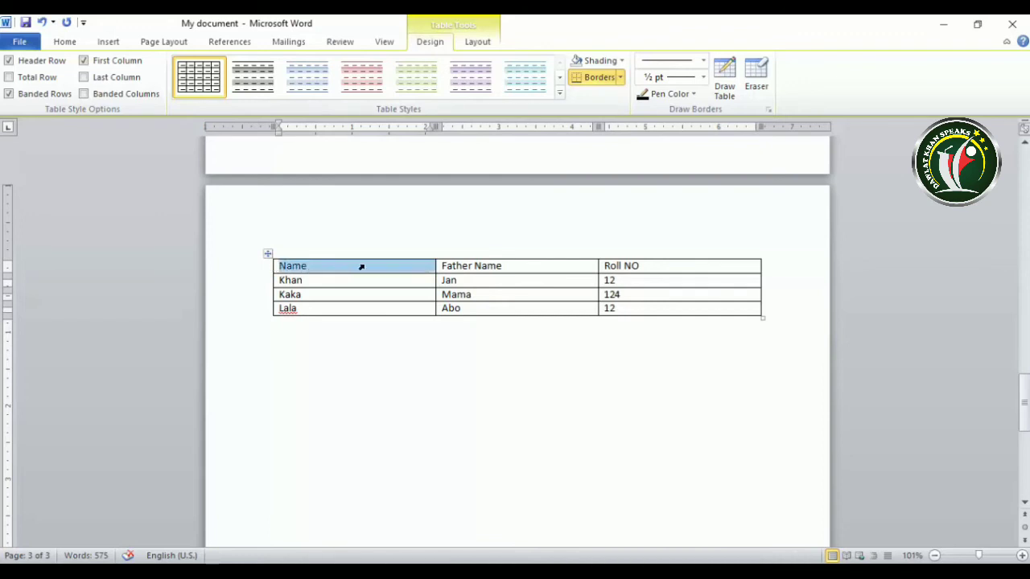
{"action": "mouse_move", "coordinate": [361, 267]}
{"action": "left_mouse_down"}
{"action": "mouse_move", "coordinate": [643, 270]}
{"action": "mouse_move", "coordinate": [365, 277]}
{"action": "mouse_move", "coordinate": [365, 303]}
{"action": "left_mouse_up"}
{"action": "left_click", "coordinate": [680, 270]}
{"action": "left_click", "coordinate": [365, 277]}
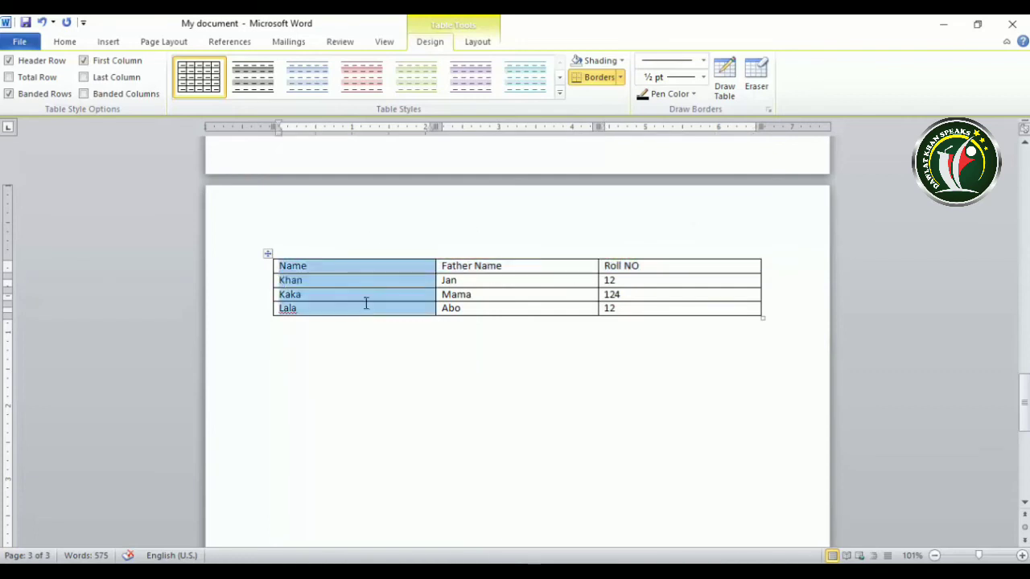
{"action": "left_click", "coordinate": [351, 263]}
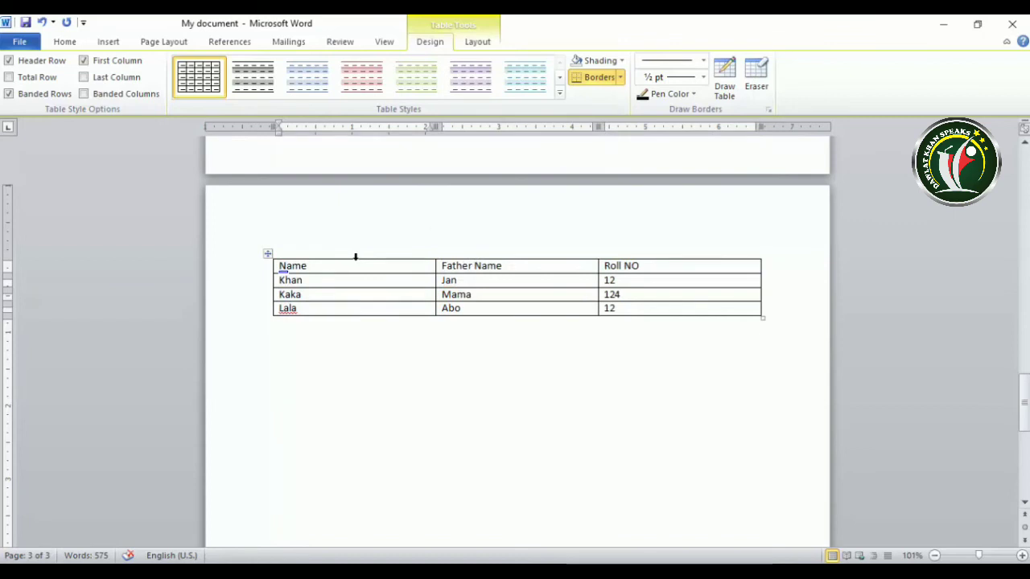
{"action": "left_click", "coordinate": [354, 257]}
{"action": "left_click", "coordinate": [324, 267]}
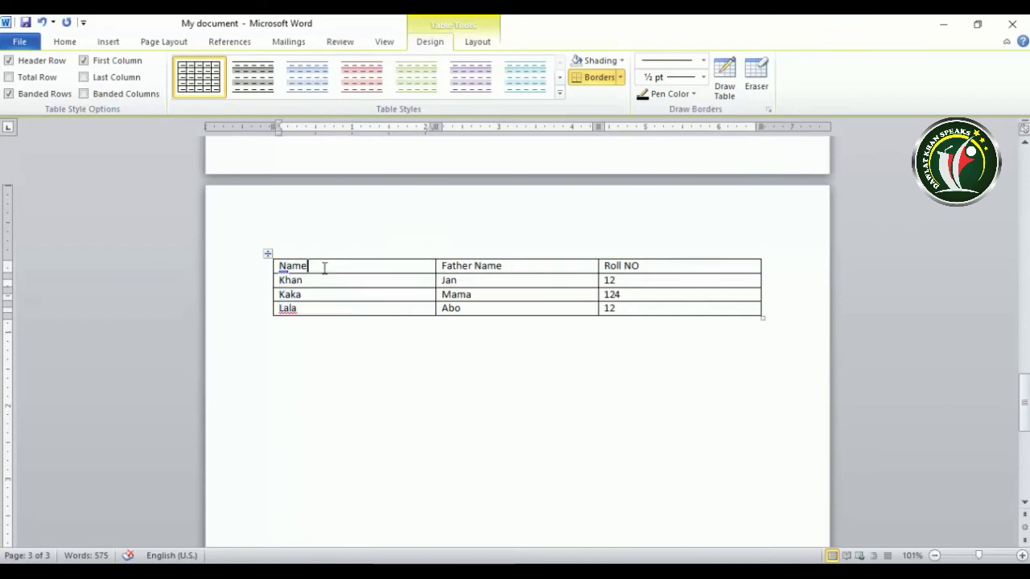
{"action": "left_click", "coordinate": [267, 255]}
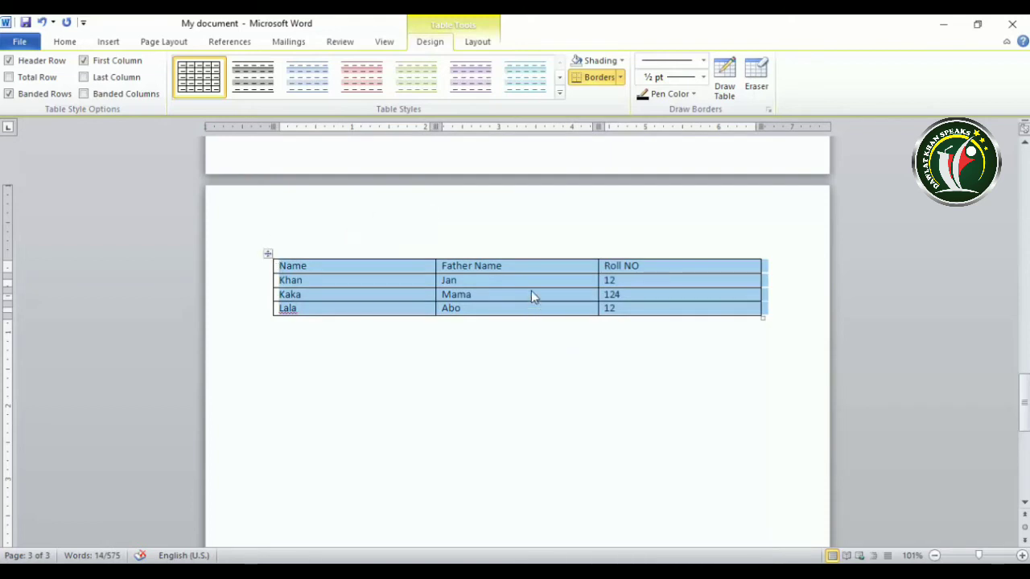
Shade the Father Name cell dark blue via the custom Colors picker, then undo it.
{"action": "left_click", "coordinate": [524, 271]}
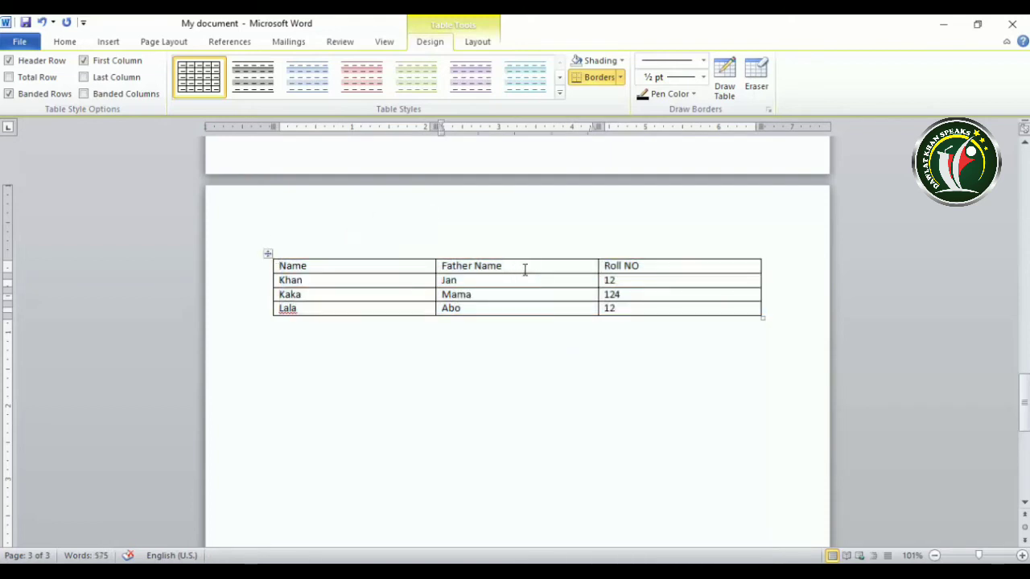
{"action": "left_click", "coordinate": [621, 60]}
{"action": "left_click", "coordinate": [620, 206]}
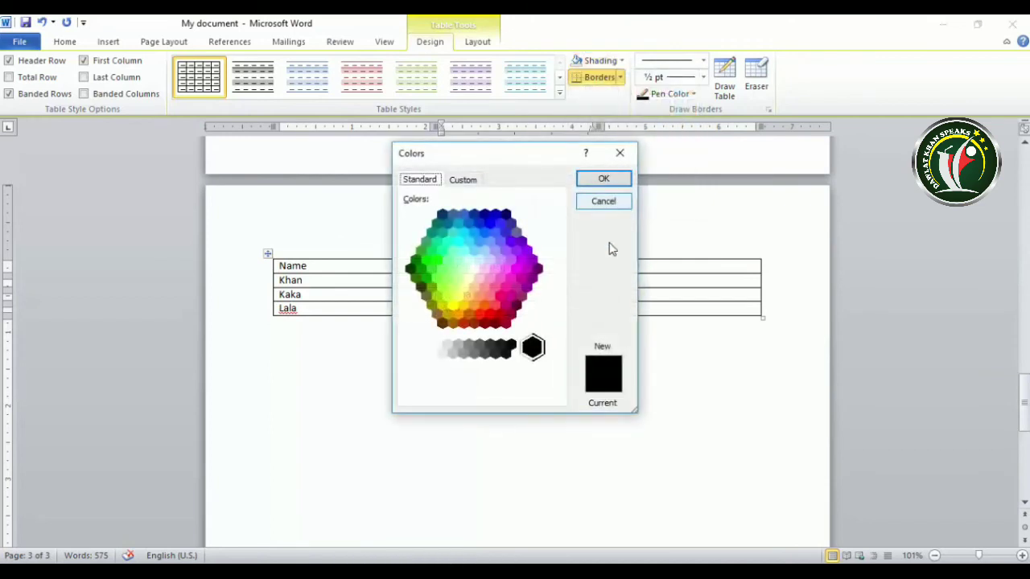
{"action": "left_click", "coordinate": [484, 262]}
{"action": "left_click", "coordinate": [473, 233]}
{"action": "left_click", "coordinate": [494, 213]}
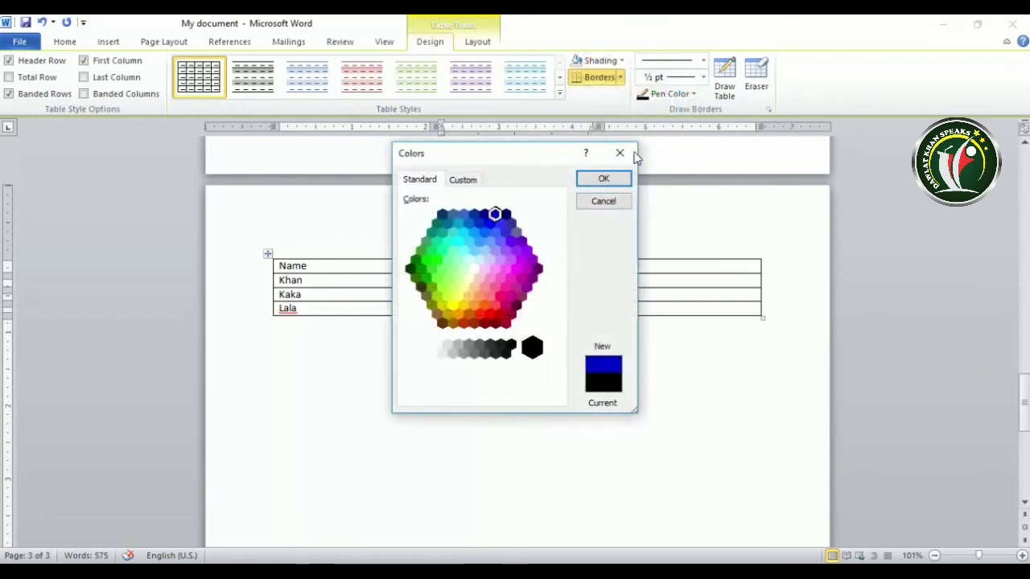
{"action": "left_click", "coordinate": [604, 179]}
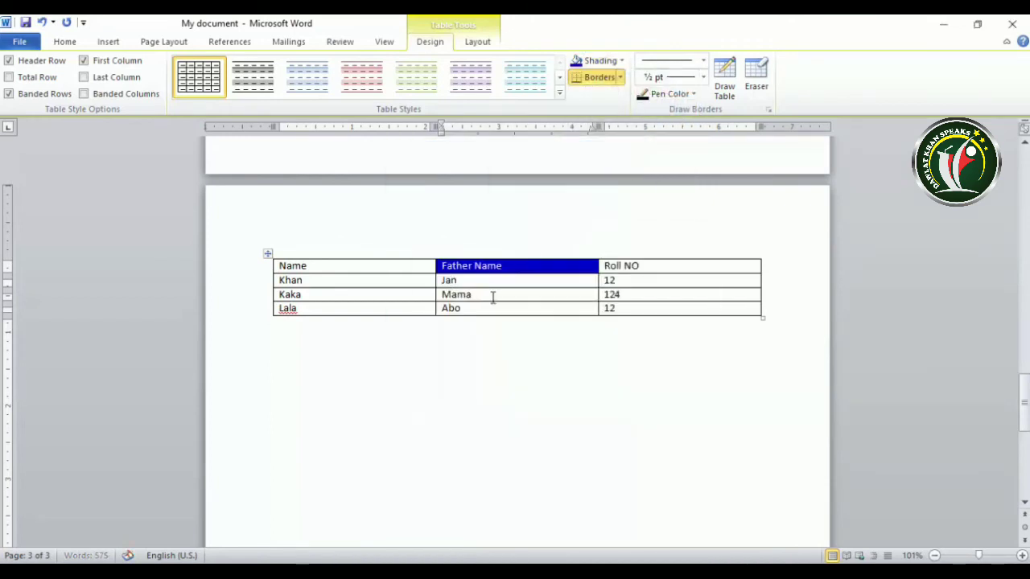
{"action": "key", "text": "ctrl+z"}
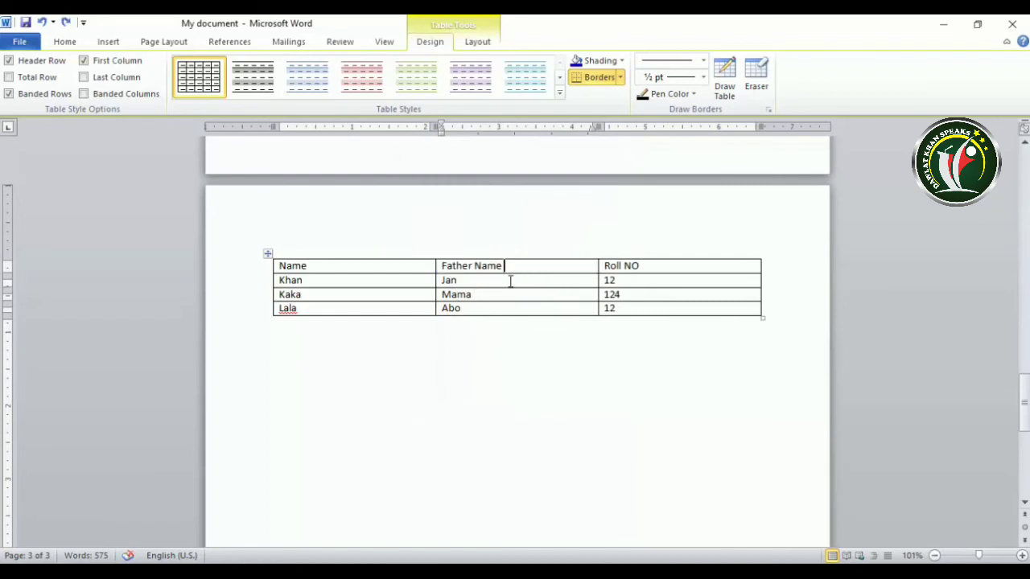
Remove every border from the Name/Father Name/Roll NO table with No Border.
{"action": "left_click", "coordinate": [620, 79]}
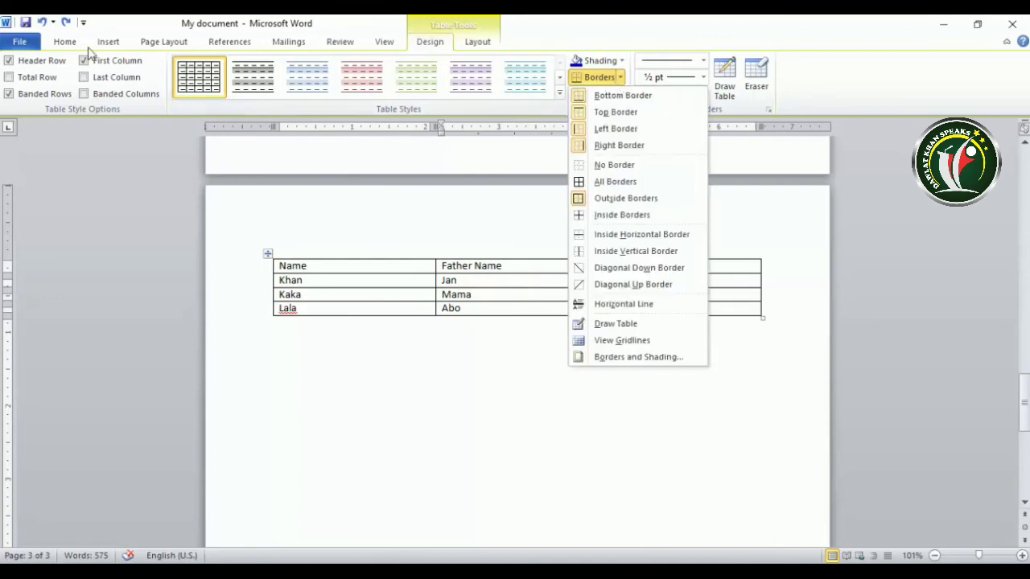
{"action": "left_click", "coordinate": [64, 42]}
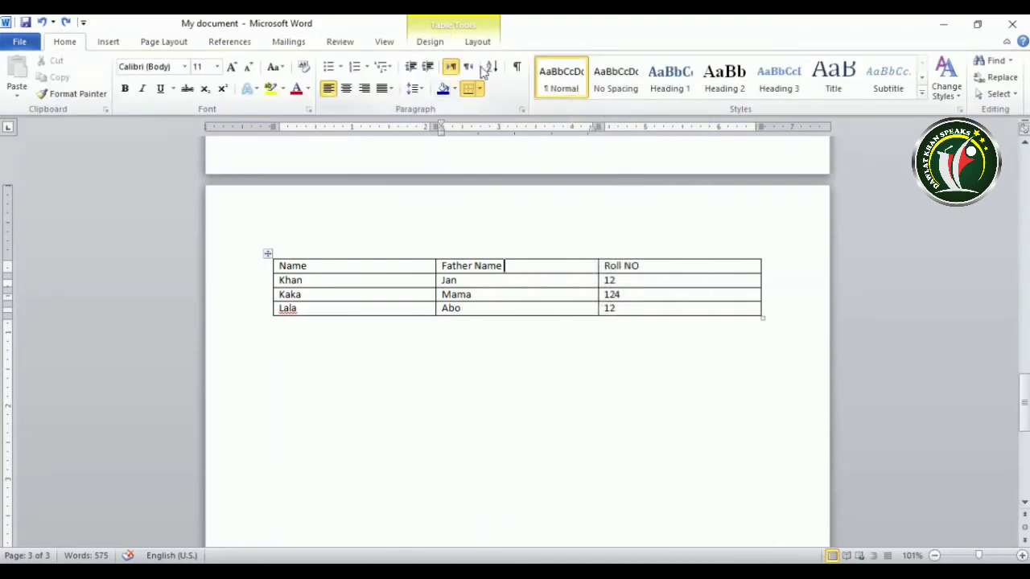
{"action": "left_click", "coordinate": [431, 43]}
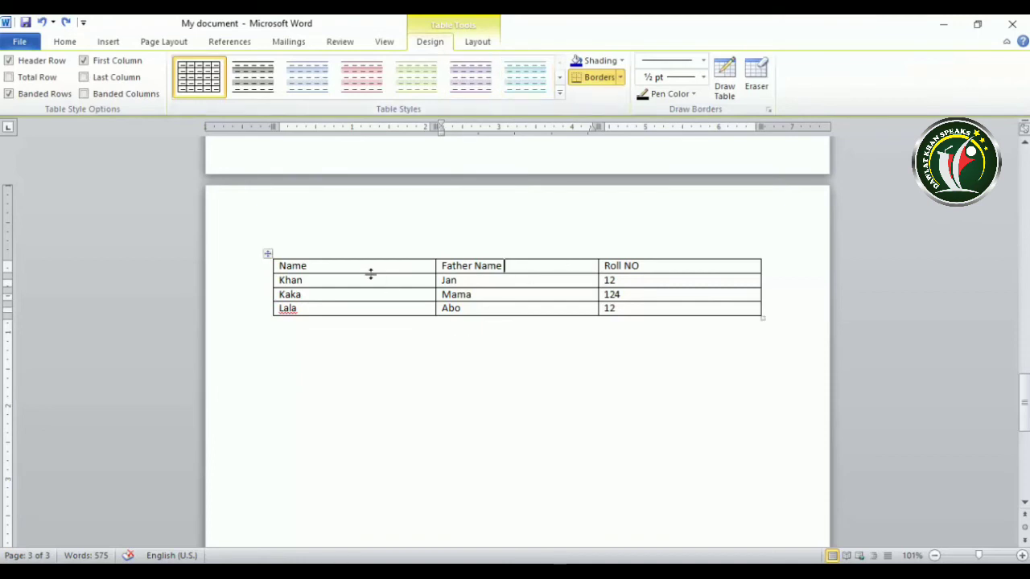
{"action": "left_click", "coordinate": [267, 254]}
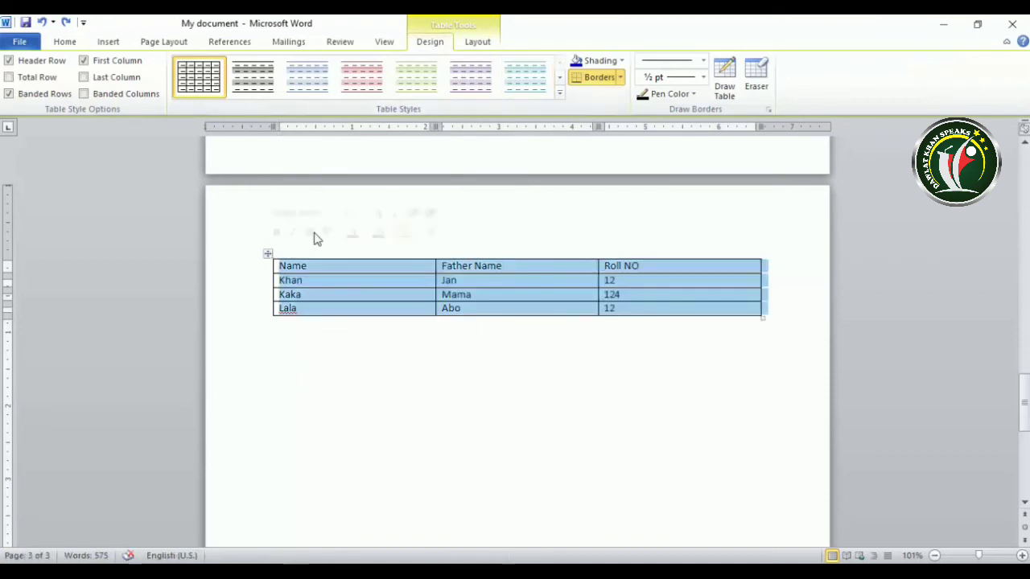
{"action": "left_click", "coordinate": [620, 77]}
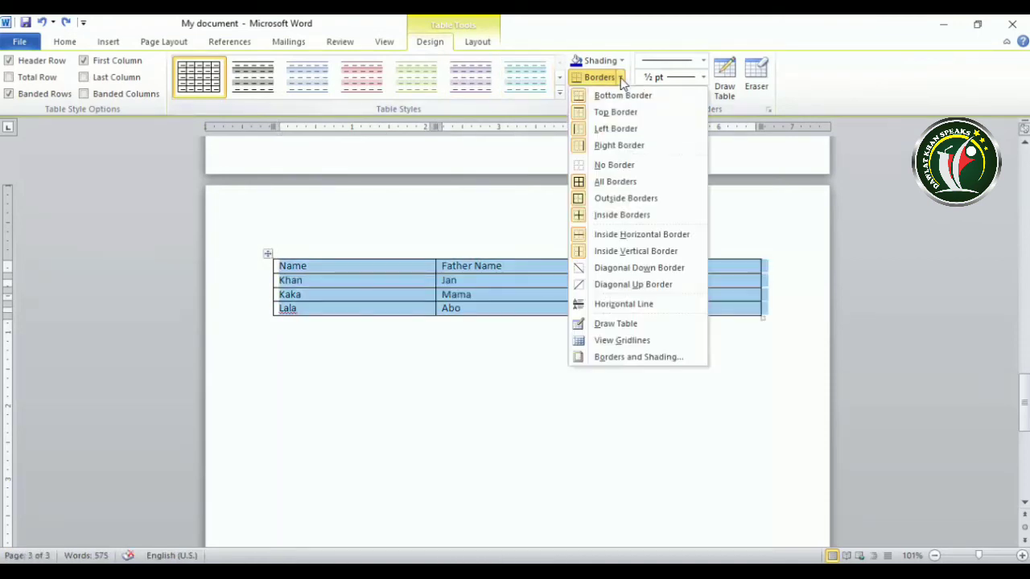
{"action": "left_click", "coordinate": [601, 165]}
{"action": "left_click", "coordinate": [471, 341]}
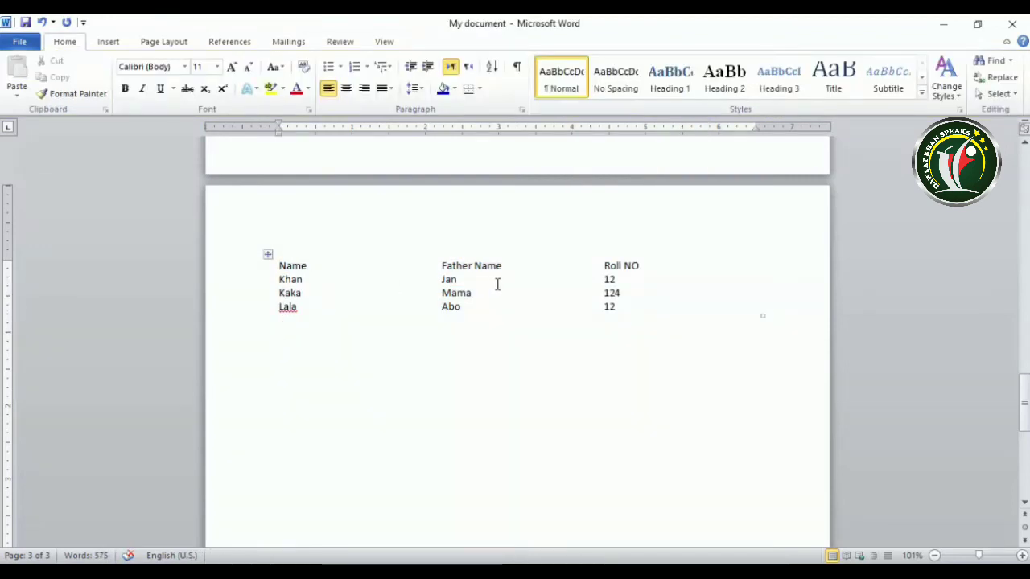
Put a border box around just the Khan cell.
{"action": "left_click", "coordinate": [416, 279]}
{"action": "left_click", "coordinate": [429, 41]}
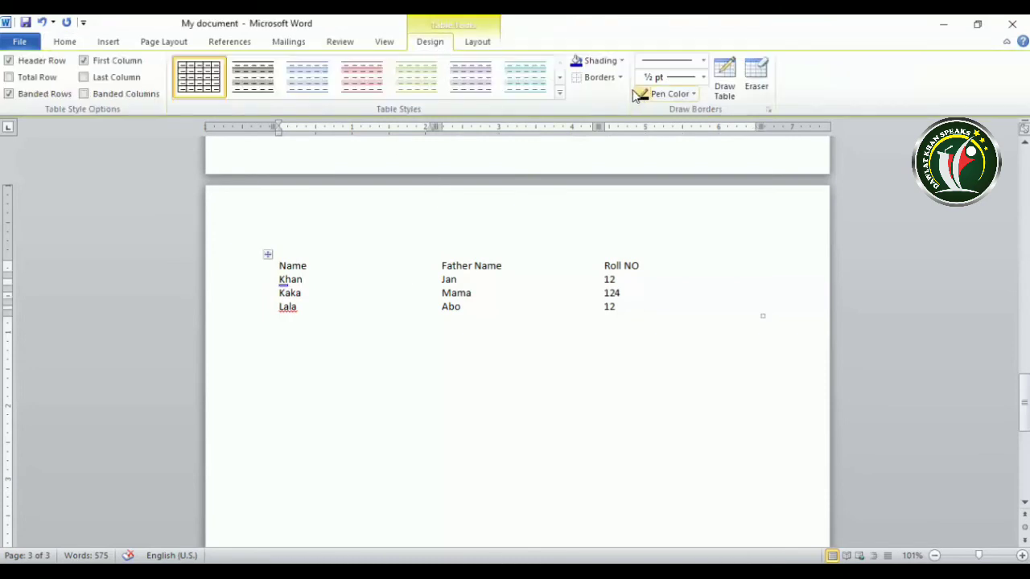
{"action": "left_click", "coordinate": [605, 81]}
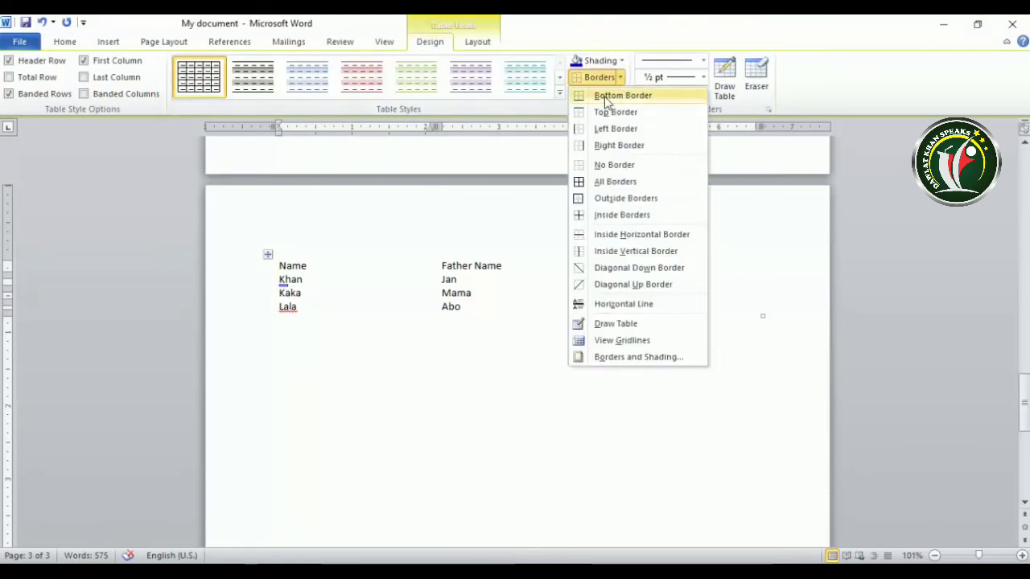
{"action": "left_click", "coordinate": [611, 182]}
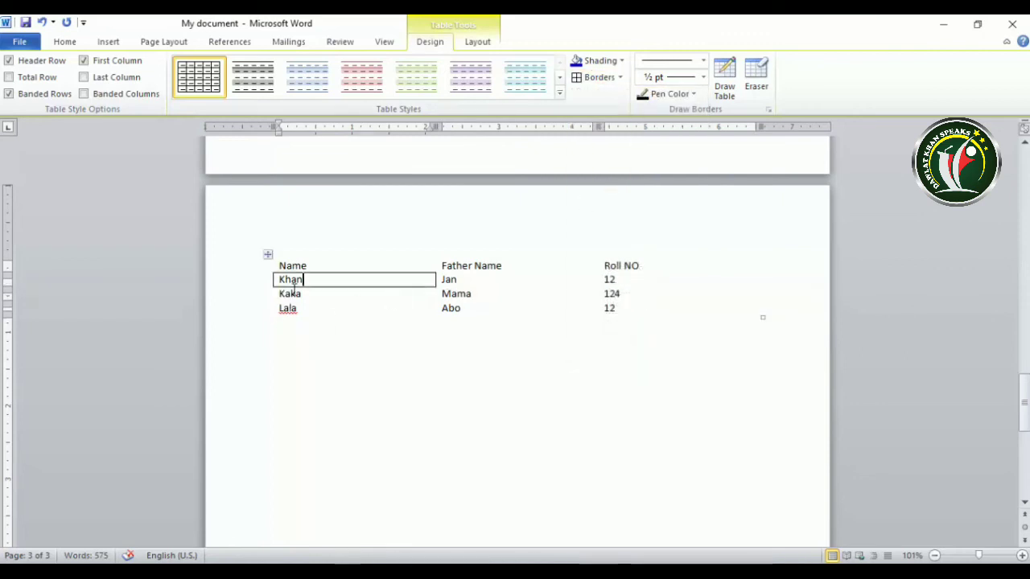
Apply All Borders to the whole table, then remove its bottom border.
{"action": "left_click", "coordinate": [268, 255]}
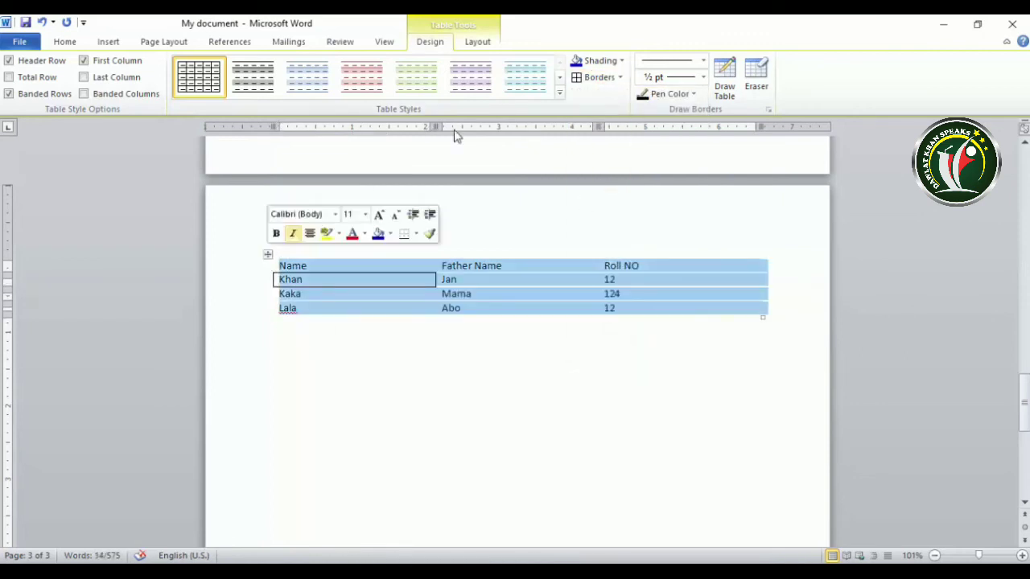
{"action": "left_click", "coordinate": [594, 77]}
{"action": "left_click", "coordinate": [620, 77]}
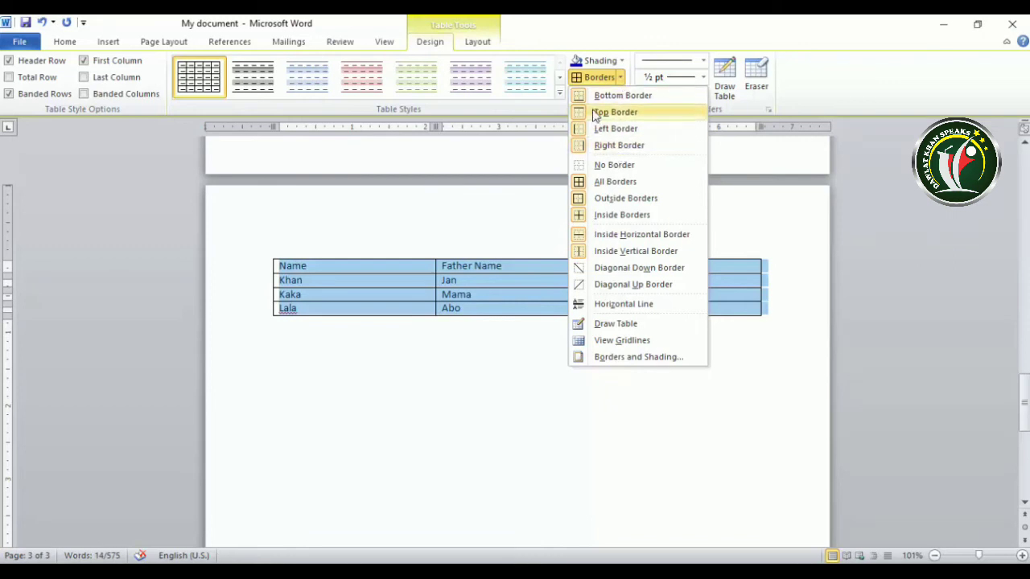
{"action": "left_click", "coordinate": [604, 97]}
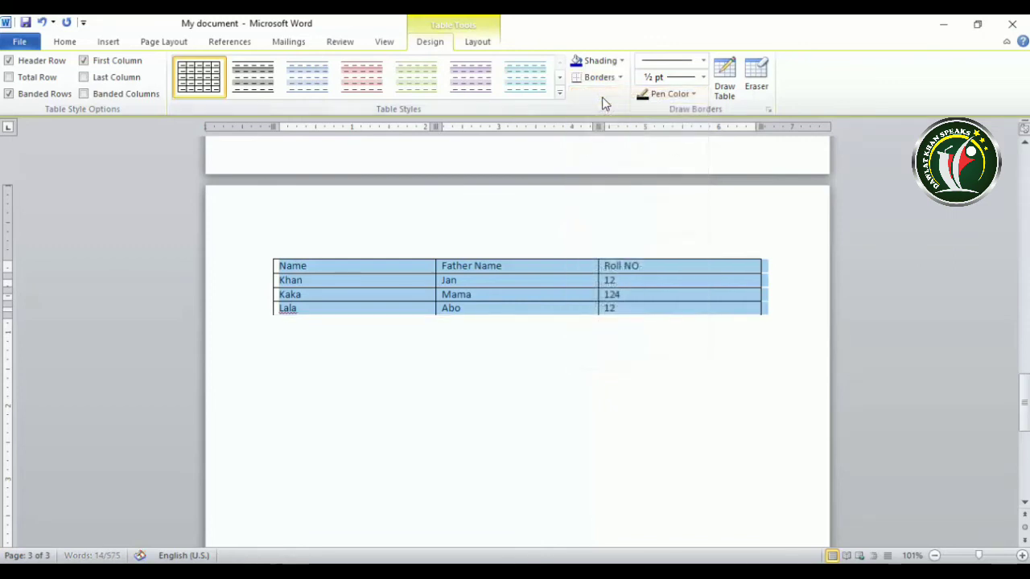
Restore the table's bottom border and select the Jan and Mama cells.
{"action": "left_click", "coordinate": [620, 78]}
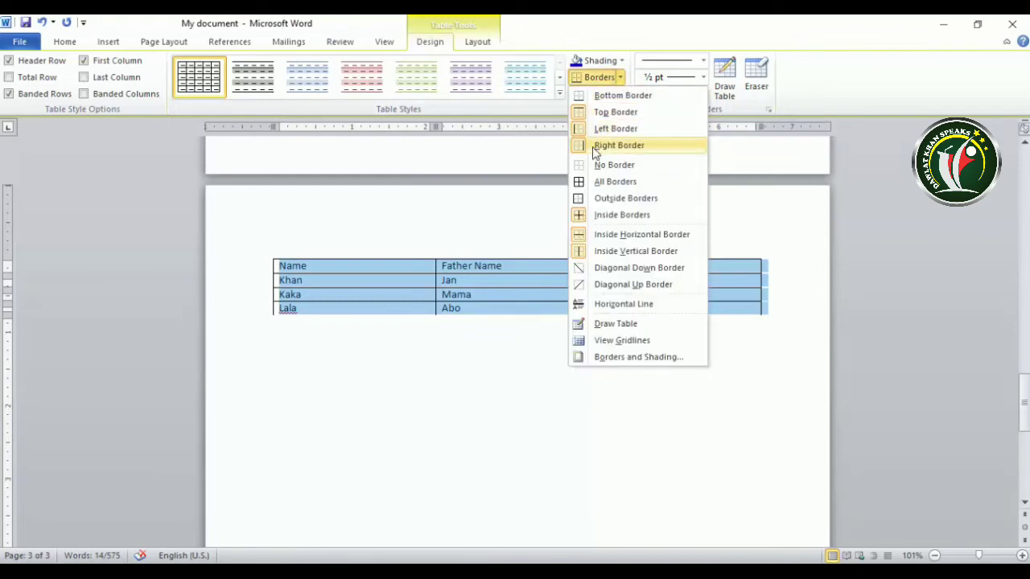
{"action": "left_click", "coordinate": [595, 97]}
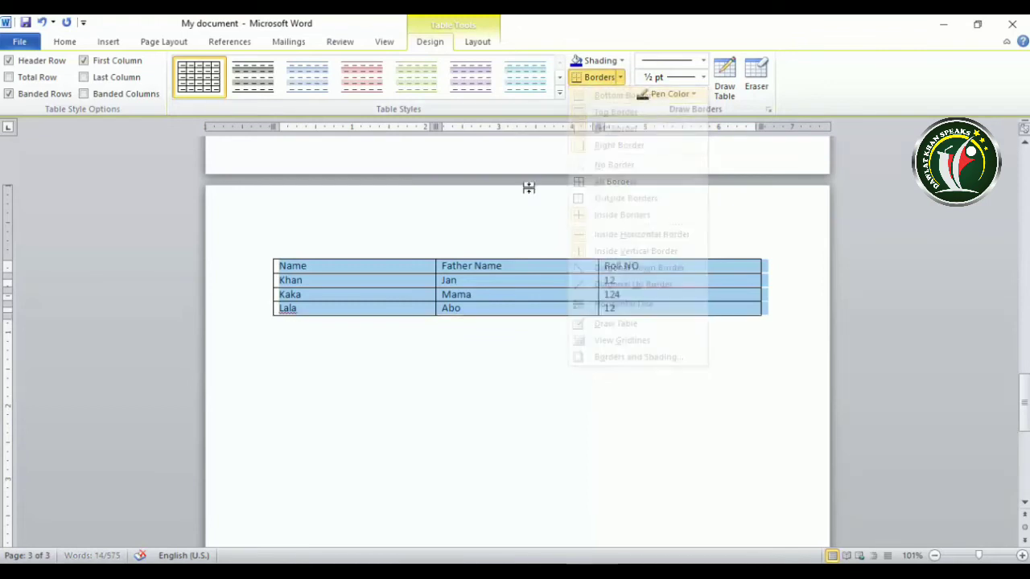
{"action": "left_click", "coordinate": [356, 270]}
{"action": "left_click_drag", "start_coordinate": [494, 282], "coordinate": [575, 290]}
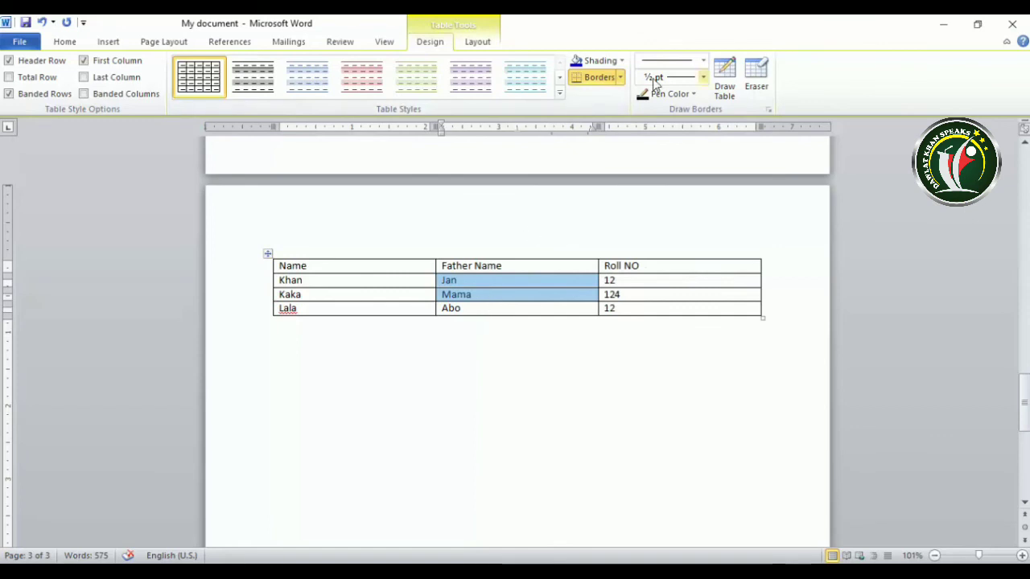
Give the Jan and Mama cells Inside Borders, then All Borders.
{"action": "left_click", "coordinate": [619, 77]}
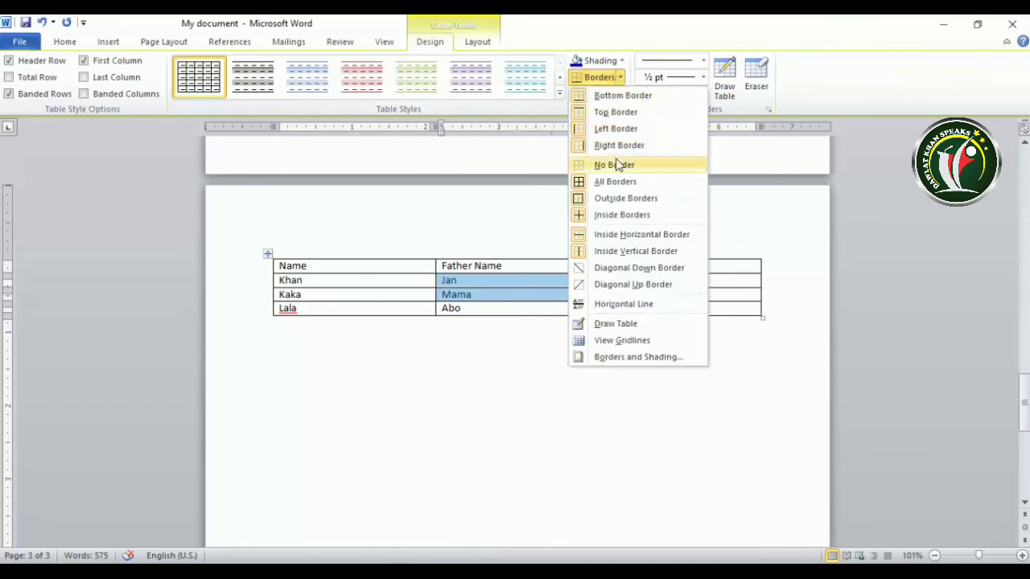
{"action": "left_click", "coordinate": [619, 214]}
{"action": "left_click", "coordinate": [571, 290]}
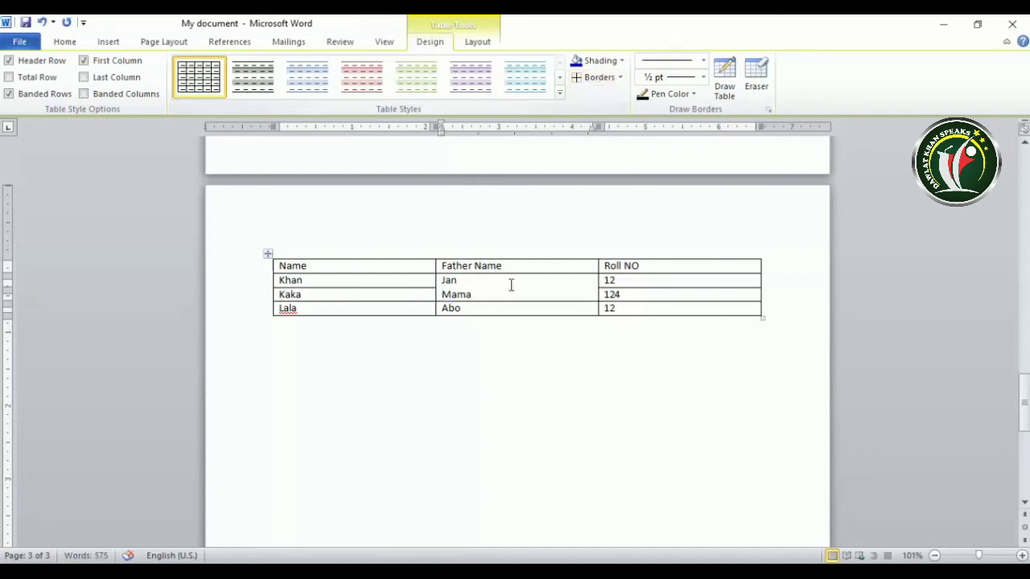
{"action": "left_click_drag", "start_coordinate": [512, 294], "coordinate": [504, 288]}
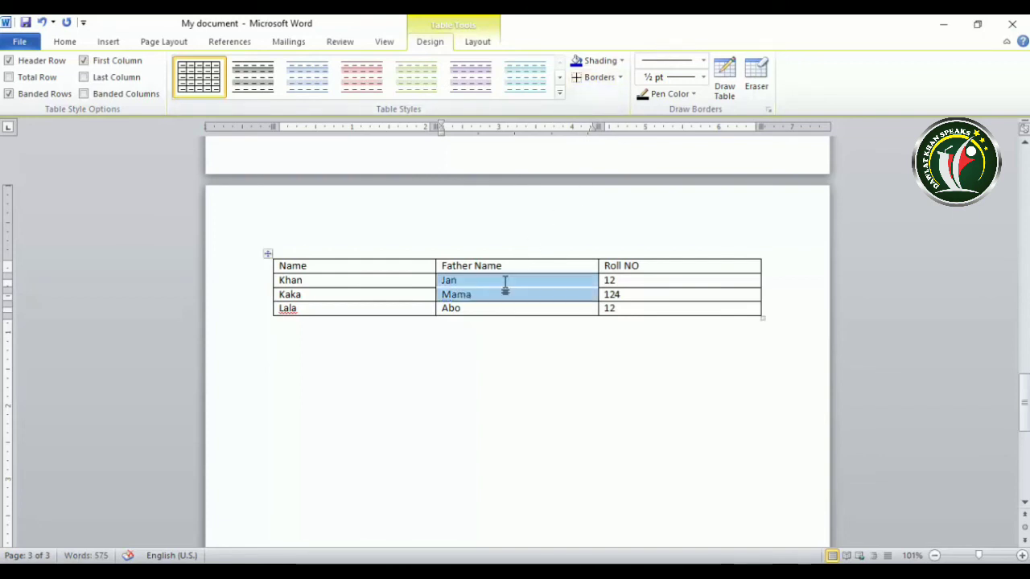
{"action": "left_click", "coordinate": [620, 78]}
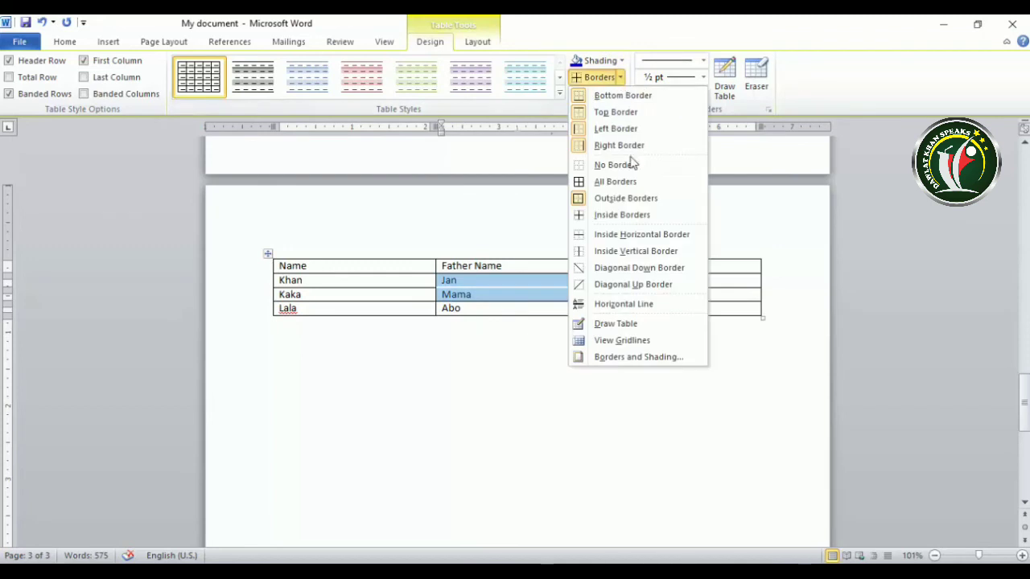
{"action": "left_click", "coordinate": [614, 183]}
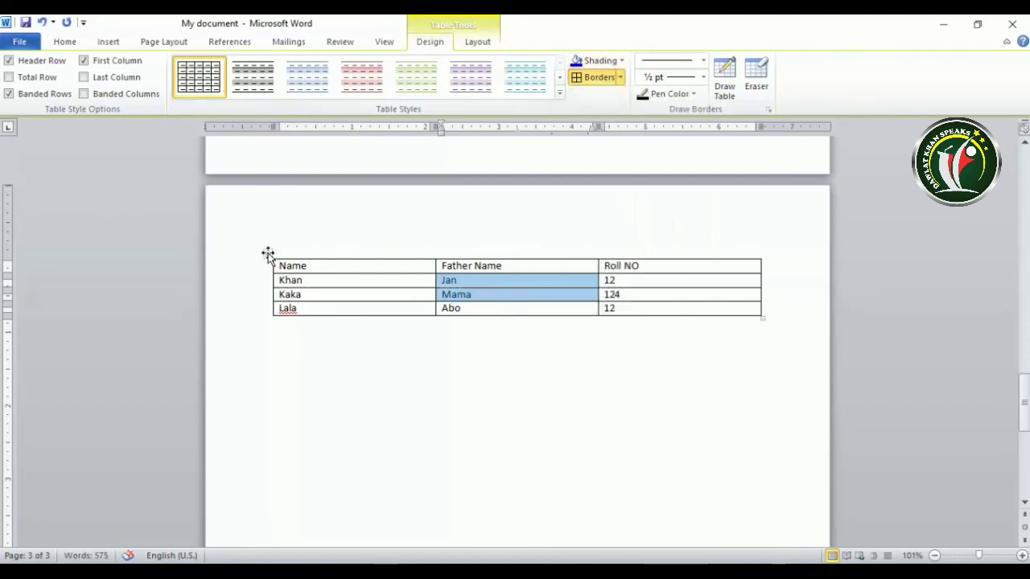
Strip the table's borders, then add an outside frame and inside gridlines.
{"action": "left_click", "coordinate": [267, 254]}
{"action": "left_click", "coordinate": [620, 78]}
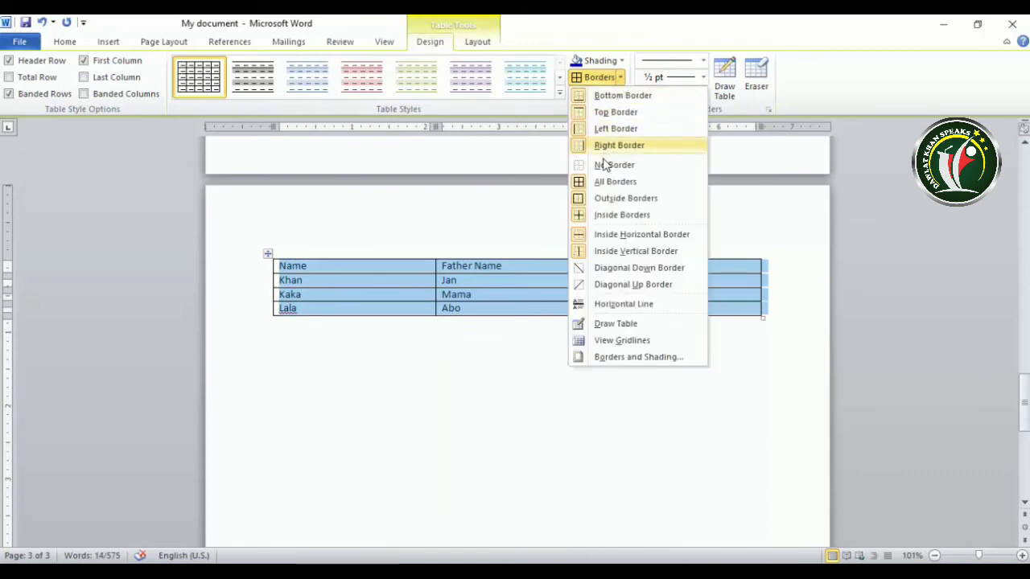
{"action": "left_click", "coordinate": [614, 164]}
{"action": "left_click", "coordinate": [620, 77]}
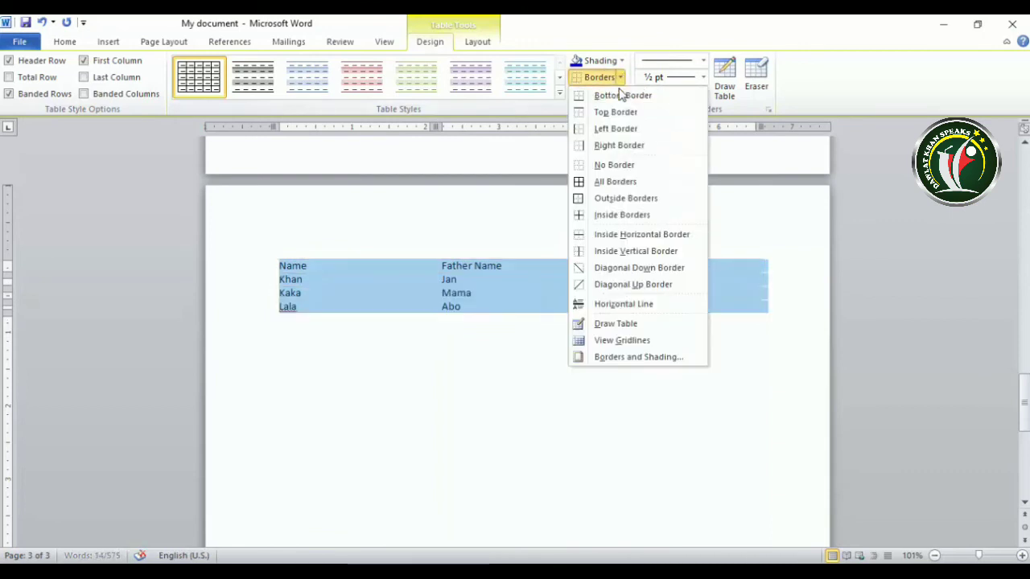
{"action": "left_click", "coordinate": [618, 201]}
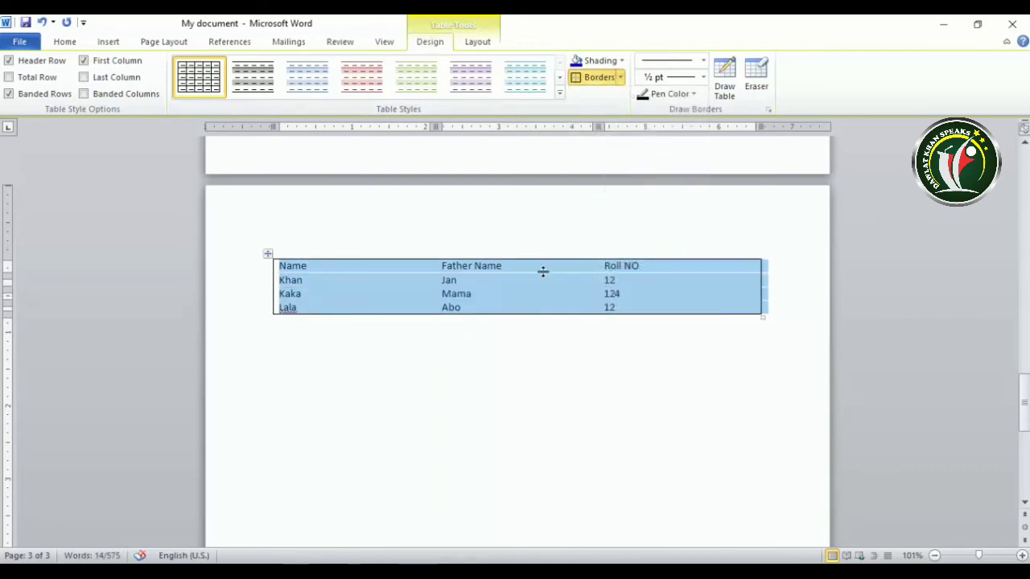
{"action": "left_click", "coordinate": [620, 77]}
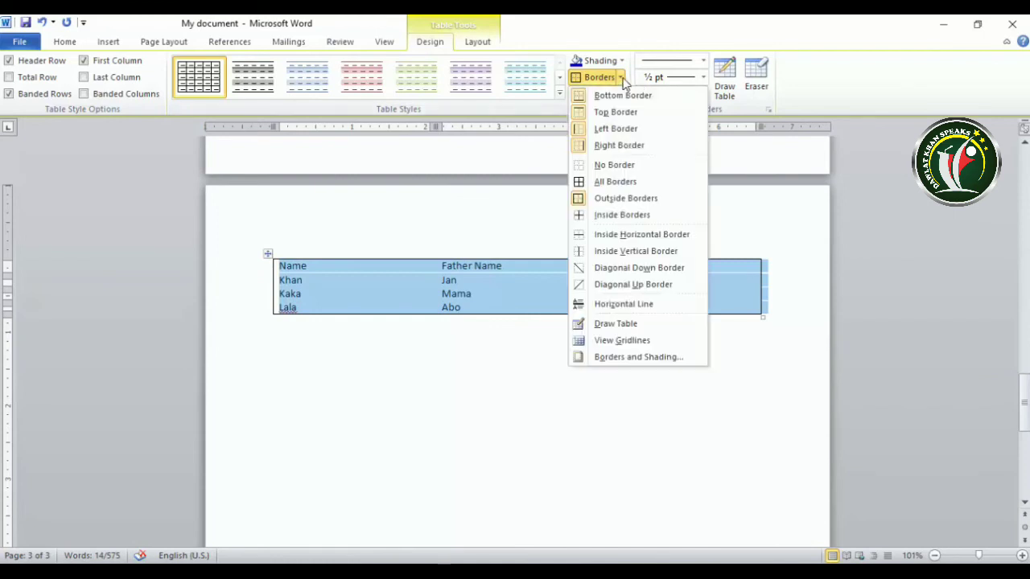
{"action": "left_click", "coordinate": [613, 217]}
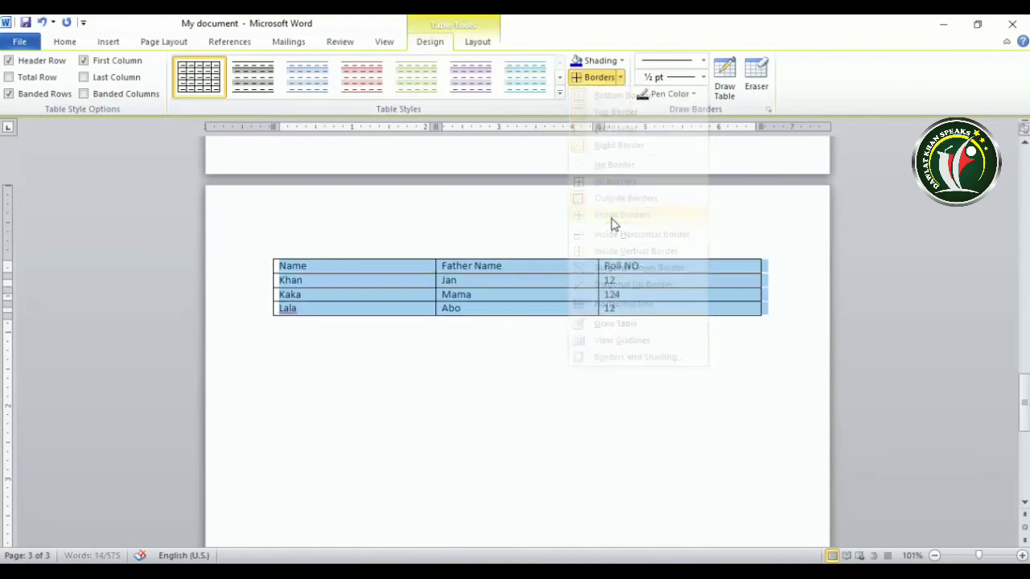
Switch the table's inside lines to horizontal row dividers only.
{"action": "left_click", "coordinate": [620, 78]}
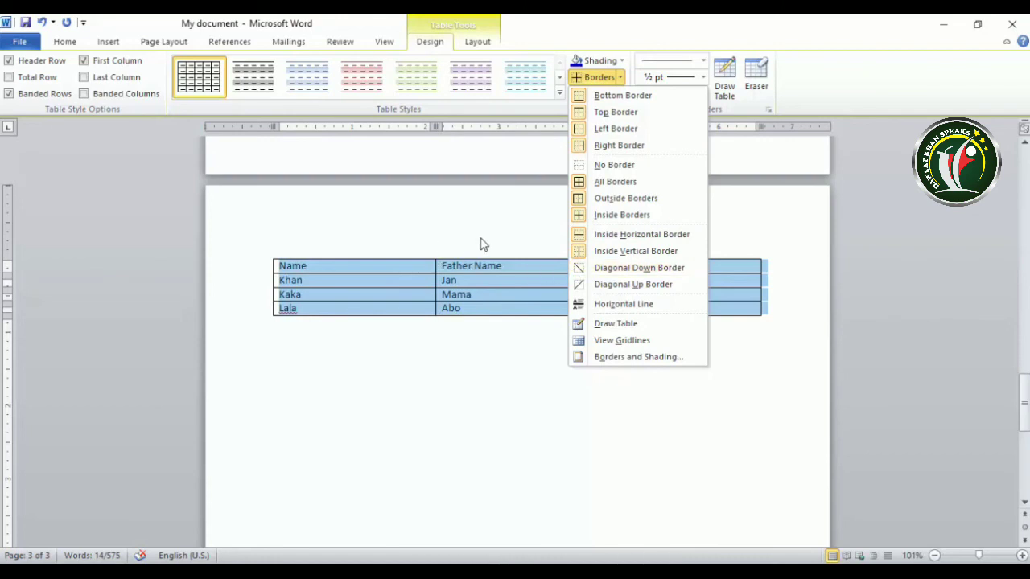
{"action": "left_click", "coordinate": [589, 237]}
{"action": "left_click", "coordinate": [490, 320]}
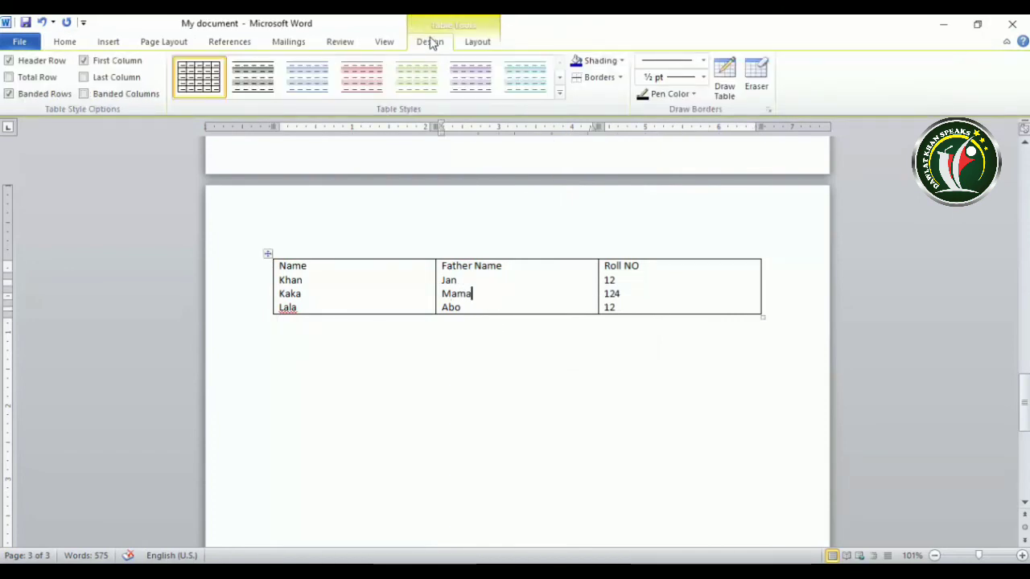
{"action": "left_click", "coordinate": [619, 77]}
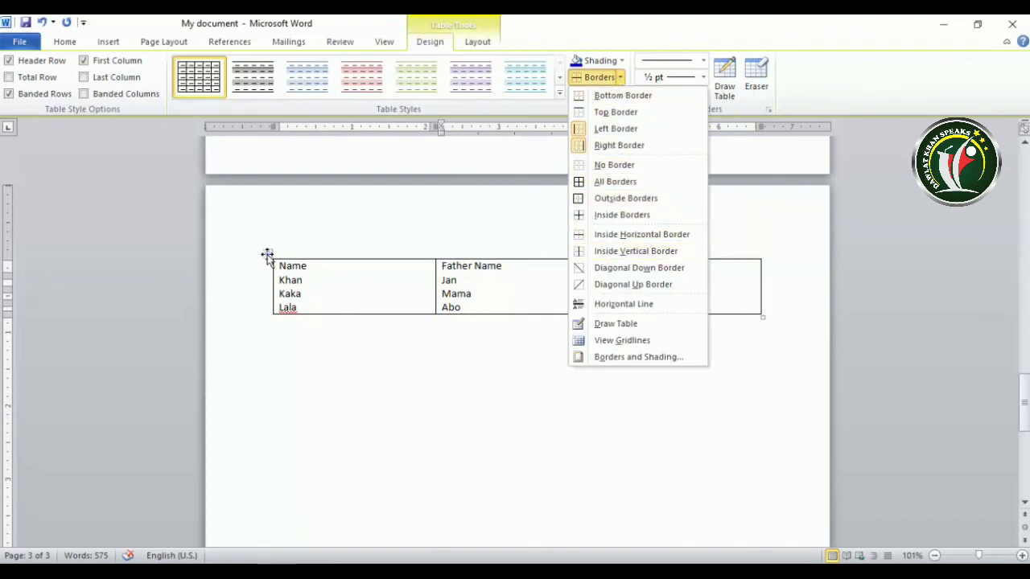
{"action": "left_click", "coordinate": [472, 294]}
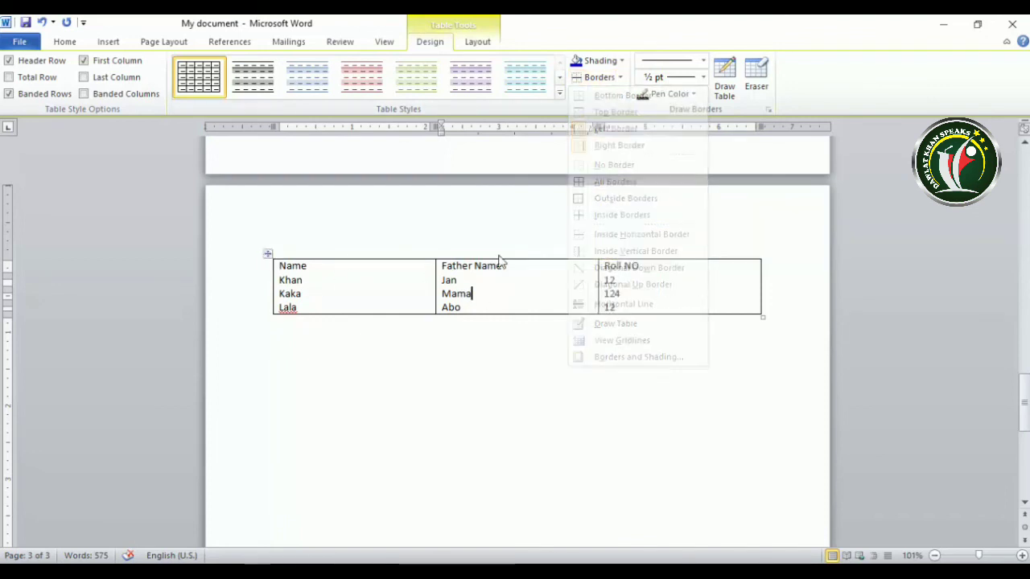
Drop the inside vertical lines, then reapply Inside Borders so every cell is gridded.
{"action": "left_click", "coordinate": [266, 255]}
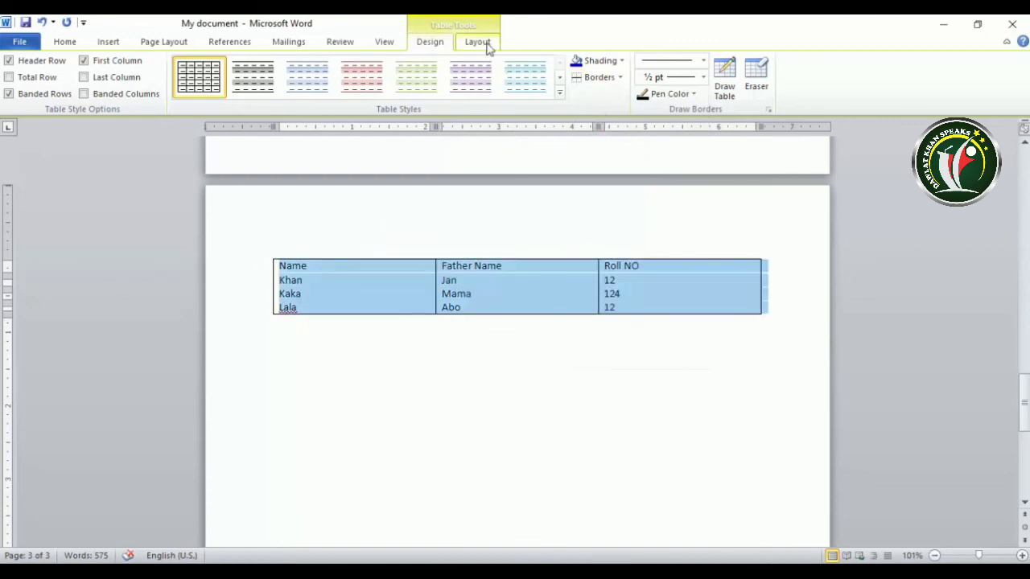
{"action": "left_click", "coordinate": [620, 78]}
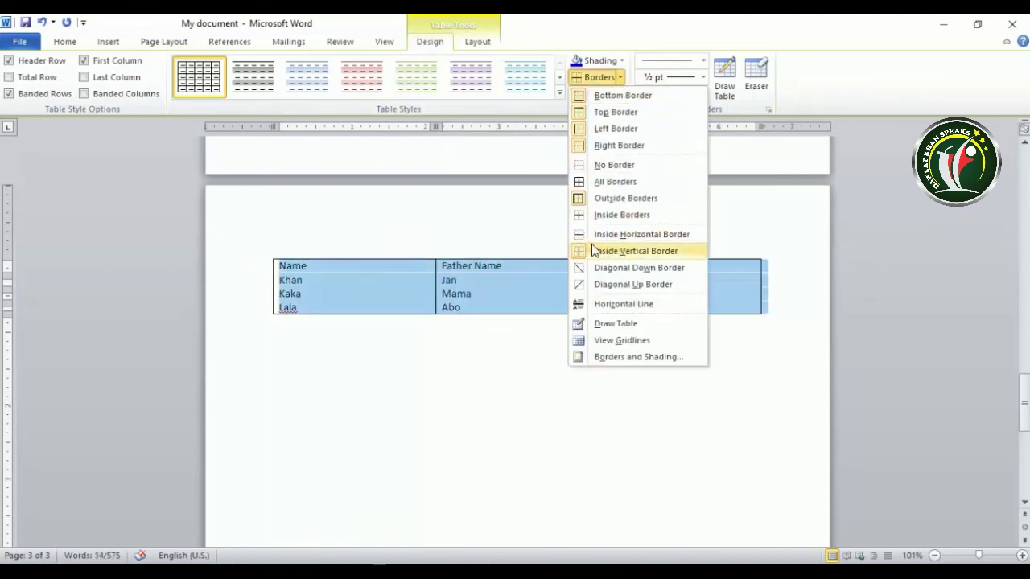
{"action": "left_click", "coordinate": [595, 252]}
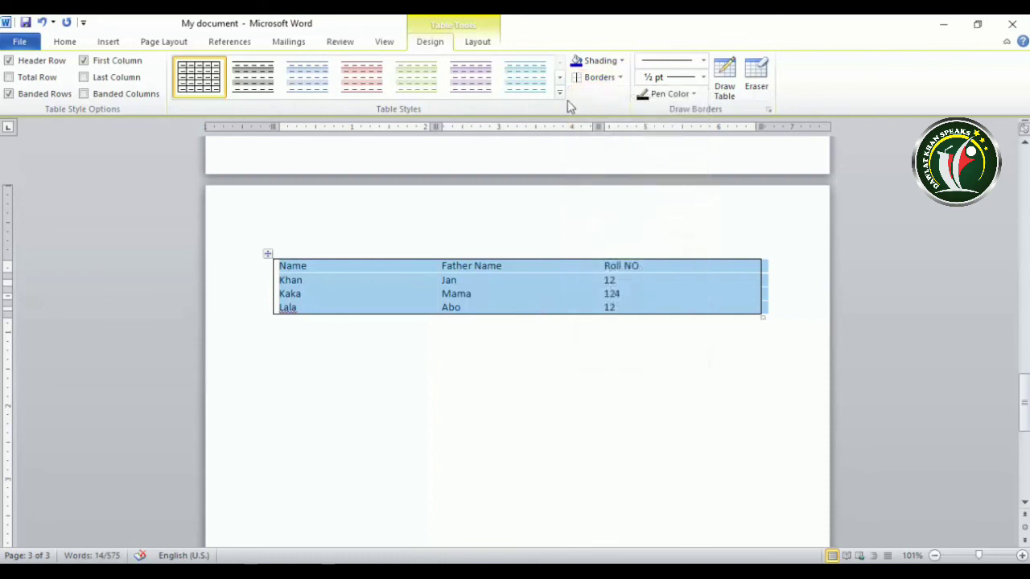
{"action": "left_click", "coordinate": [618, 78]}
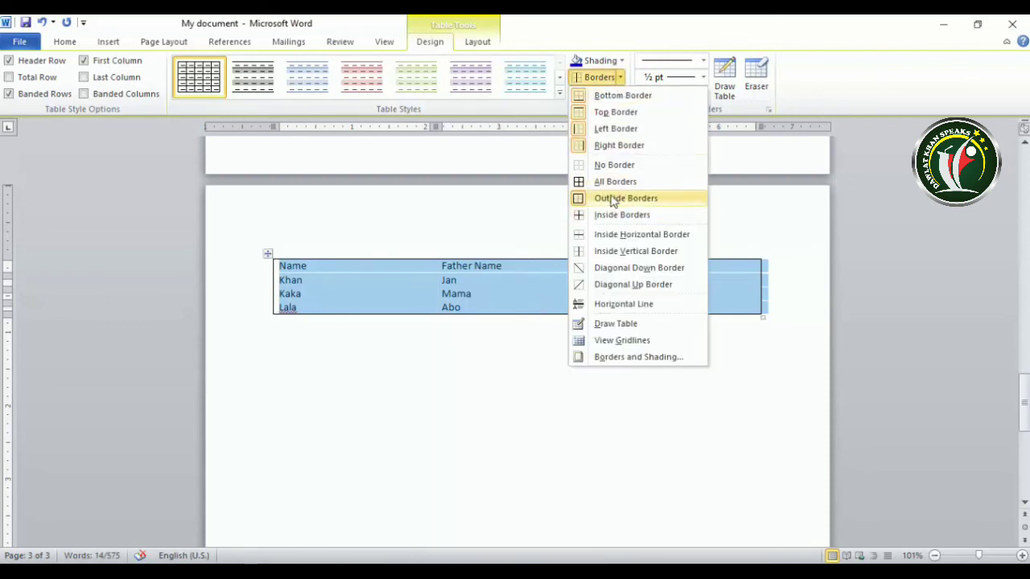
{"action": "left_click", "coordinate": [616, 219]}
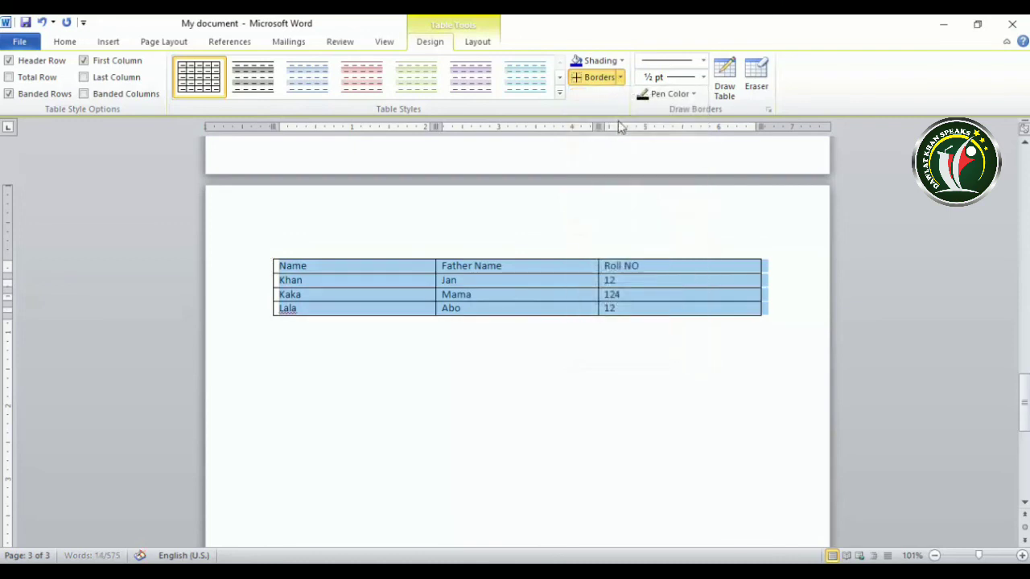
{"action": "left_click", "coordinate": [620, 78]}
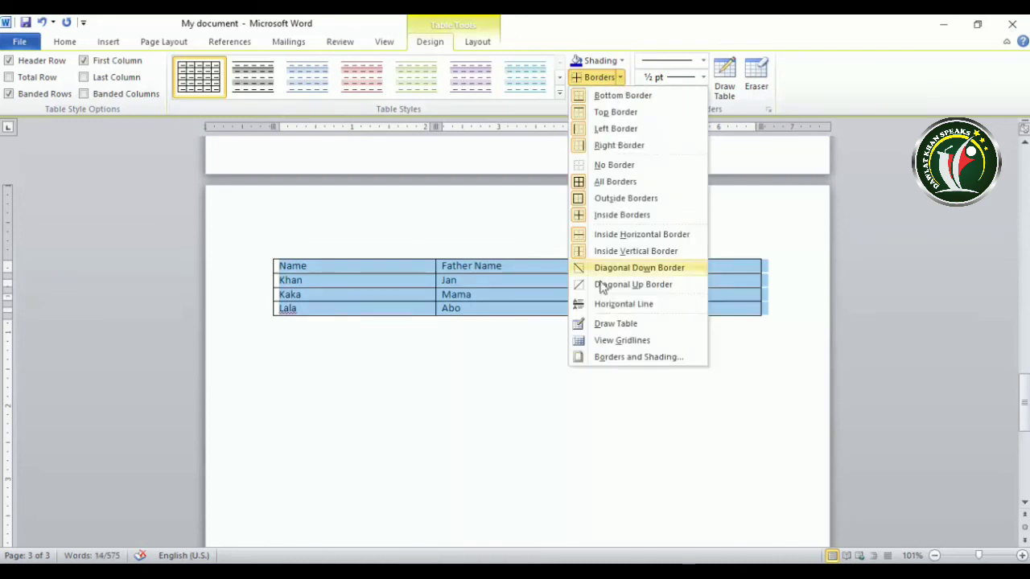
{"action": "left_click", "coordinate": [508, 291]}
Add Diagonal Down and Diagonal Up borders to the Jan cell, then remove both.
{"action": "left_click", "coordinate": [518, 283]}
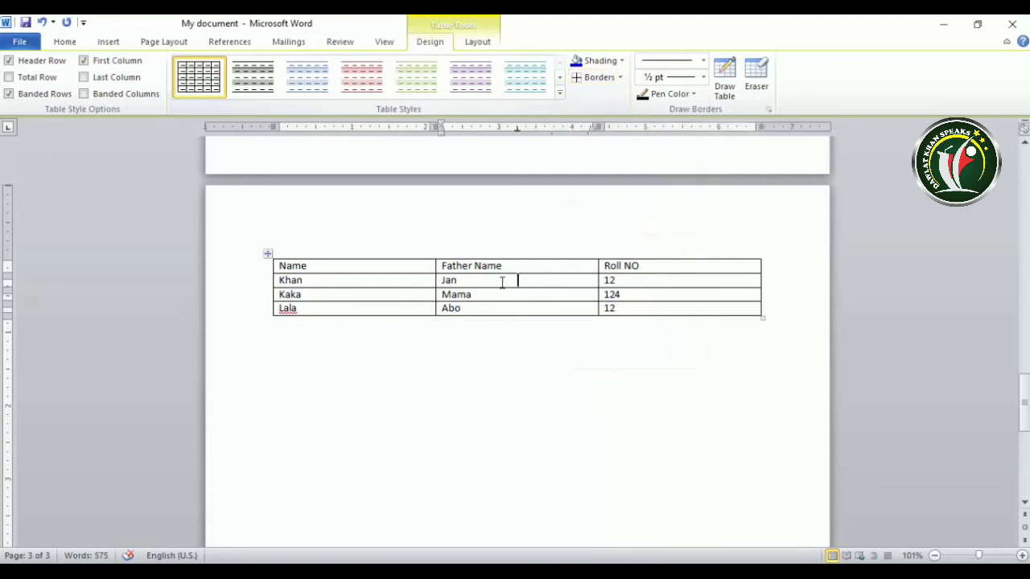
{"action": "left_click", "coordinate": [620, 77]}
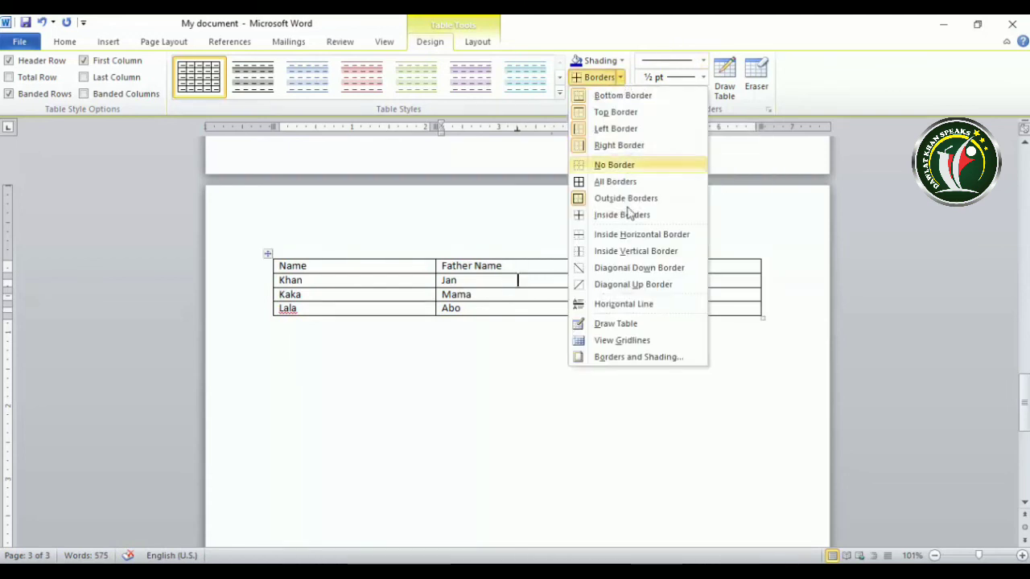
{"action": "left_click", "coordinate": [596, 272]}
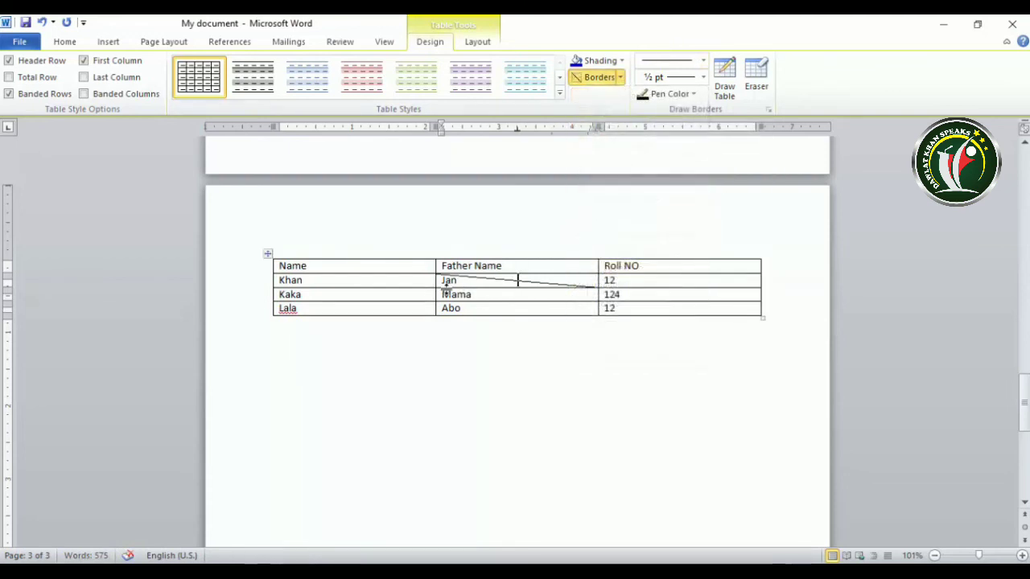
{"action": "left_click", "coordinate": [620, 78]}
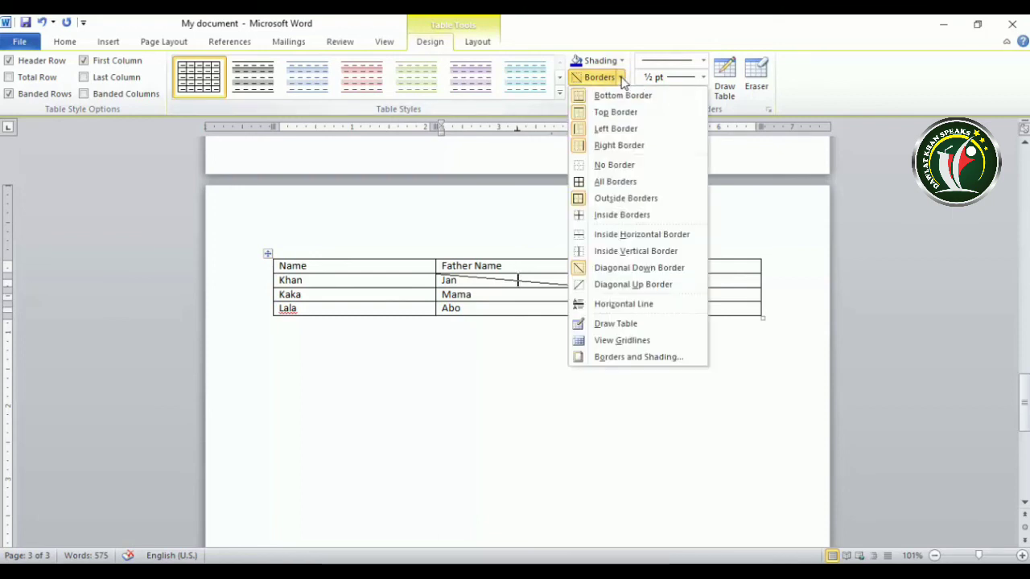
{"action": "left_click", "coordinate": [598, 283]}
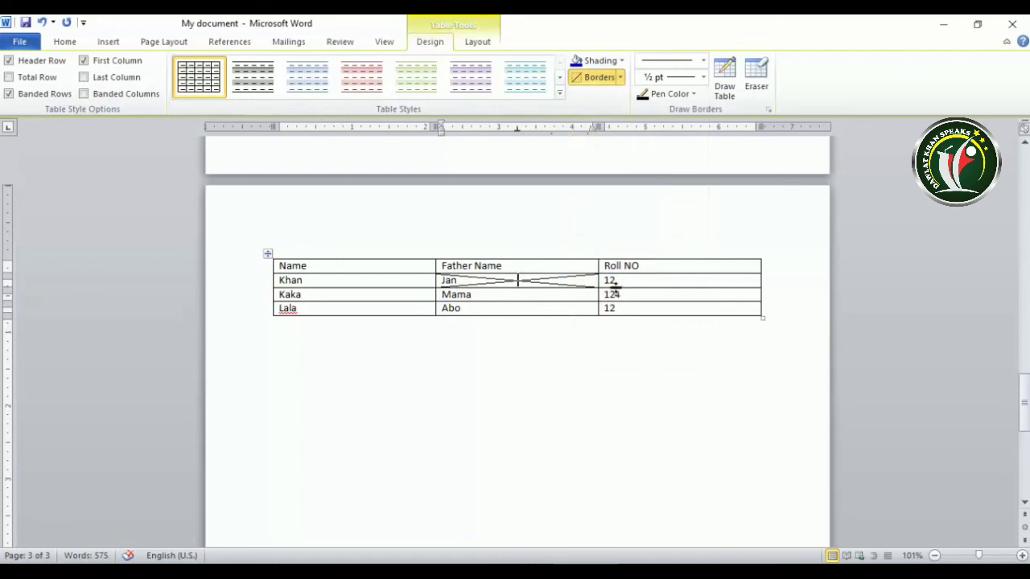
{"action": "left_click", "coordinate": [620, 77]}
{"action": "left_click", "coordinate": [598, 267]}
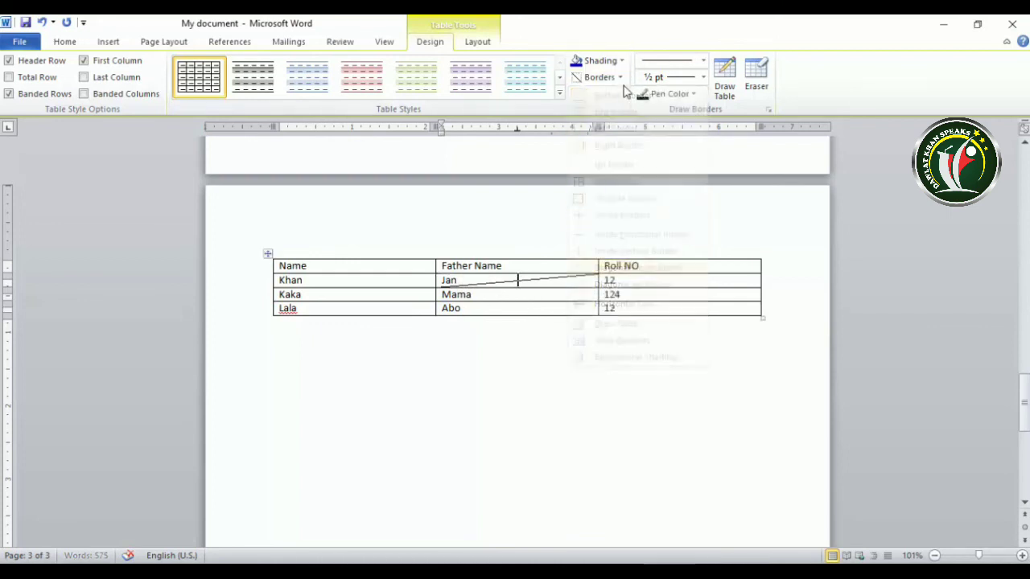
{"action": "left_click", "coordinate": [620, 78]}
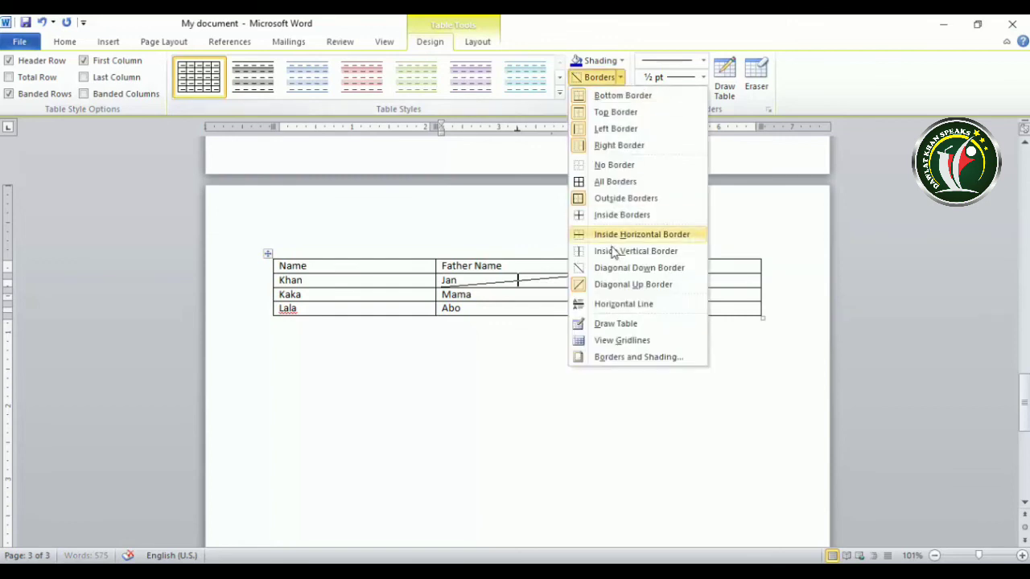
{"action": "left_click", "coordinate": [623, 285]}
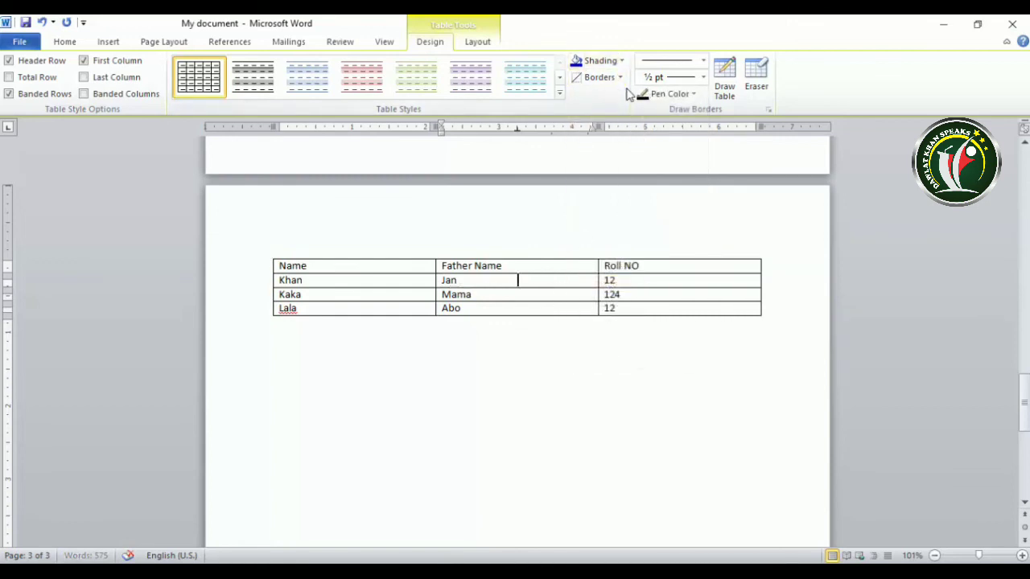
Insert a Horizontal Line into the Jan cell, then undo it.
{"action": "left_click", "coordinate": [624, 80]}
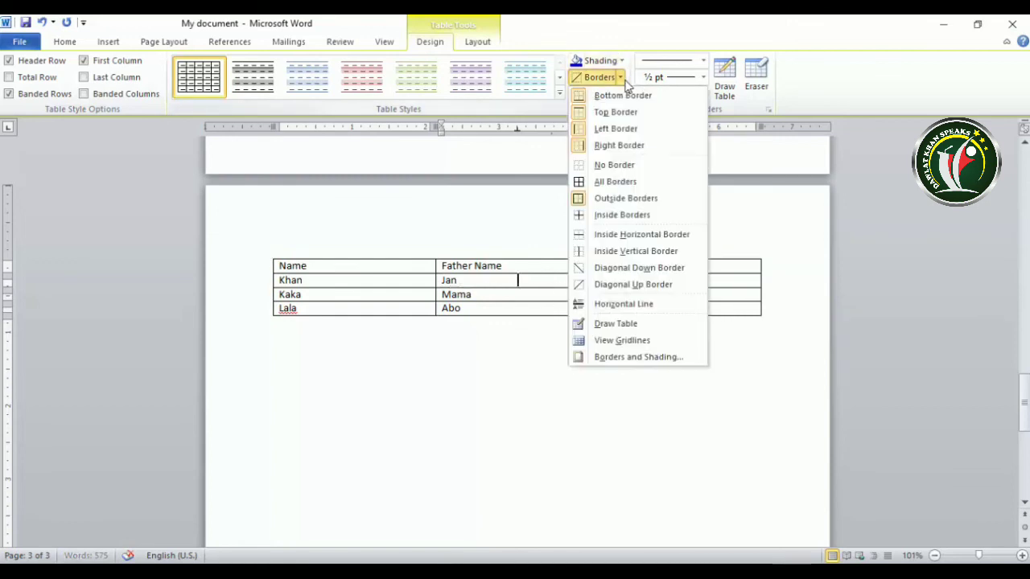
{"action": "left_click", "coordinate": [613, 307]}
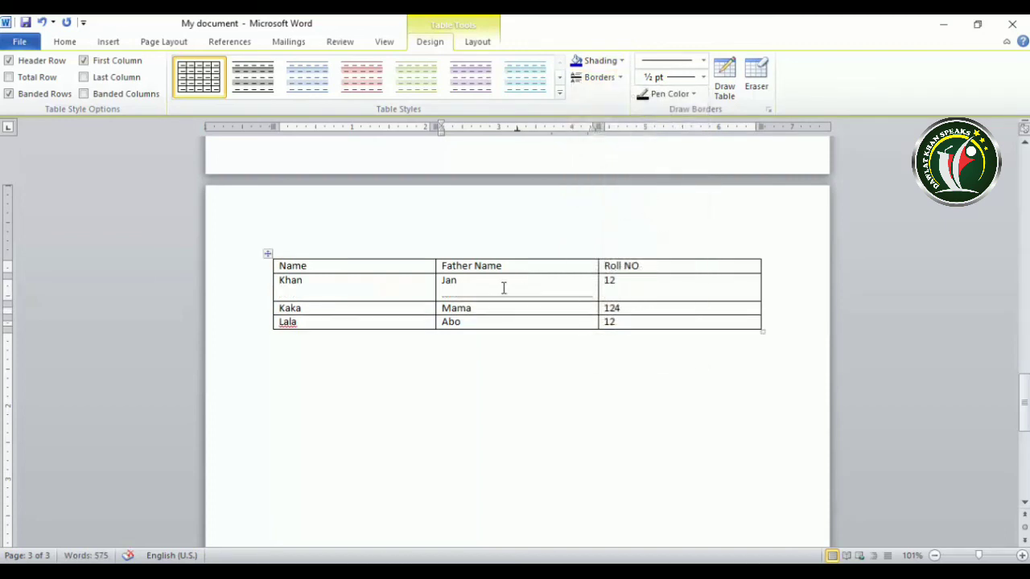
{"action": "key", "text": "ctrl+z"}
Insert several horizontal lines below the table, then undo them, back in the Jan cell.
{"action": "left_click", "coordinate": [397, 338]}
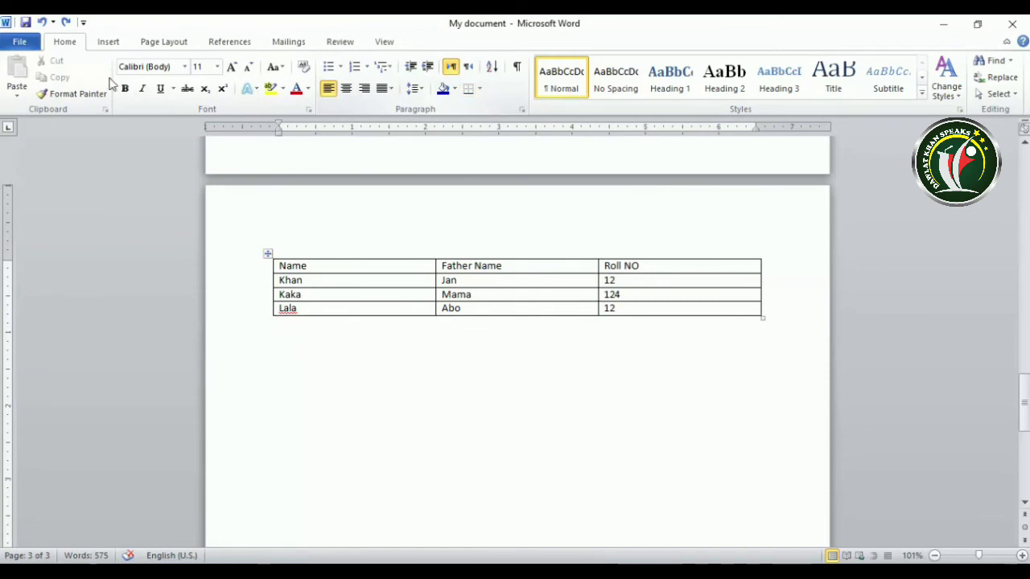
{"action": "left_click", "coordinate": [479, 88]}
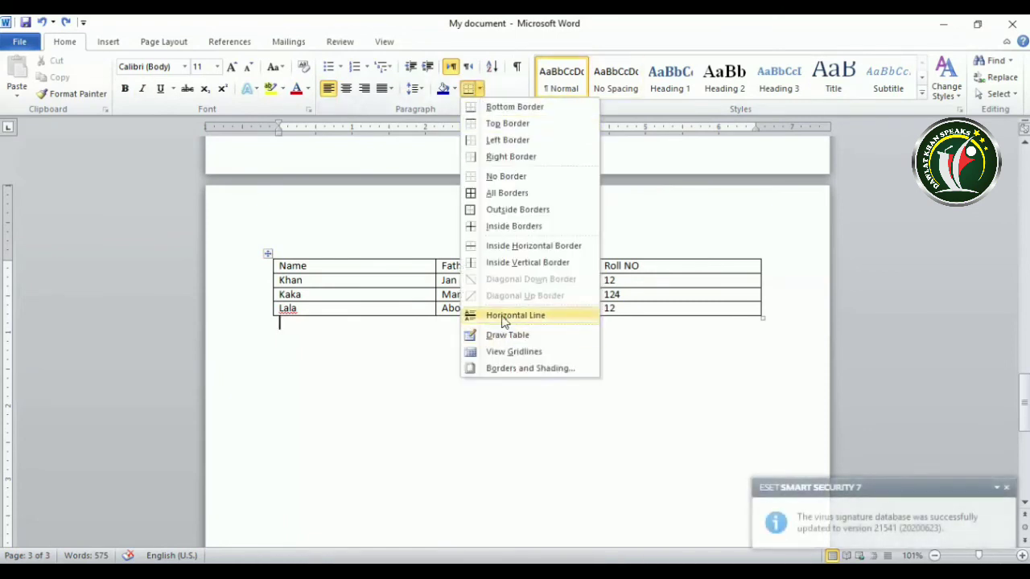
{"action": "left_click", "coordinate": [503, 315]}
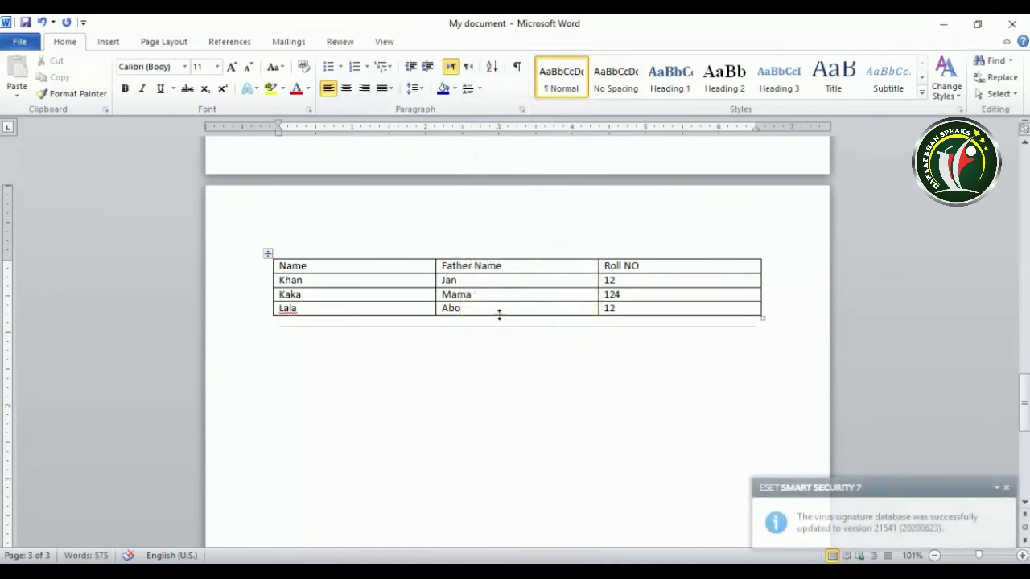
{"action": "left_click", "coordinate": [467, 89]}
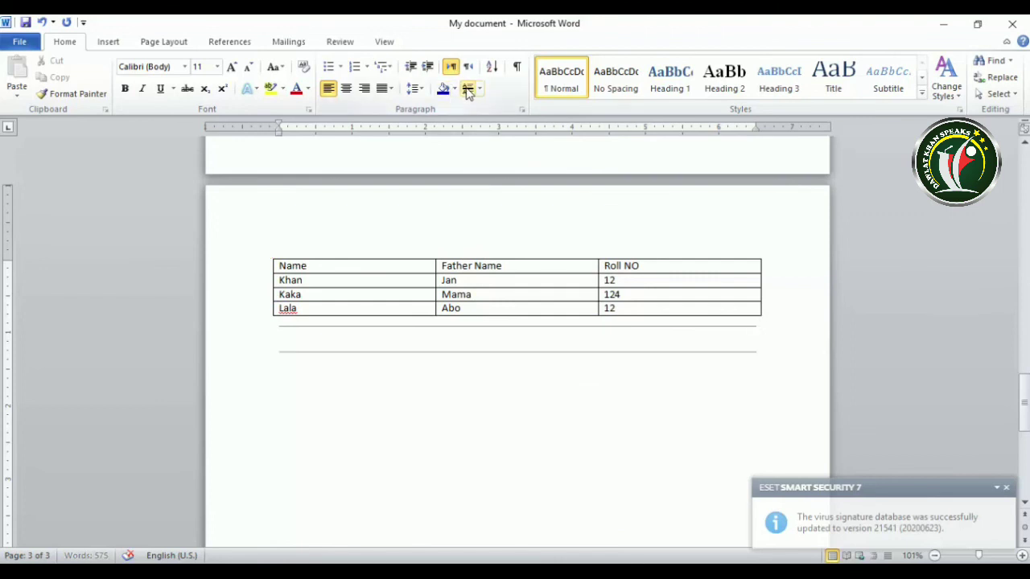
{"action": "left_click", "coordinate": [468, 90]}
{"action": "left_click", "coordinate": [467, 89]}
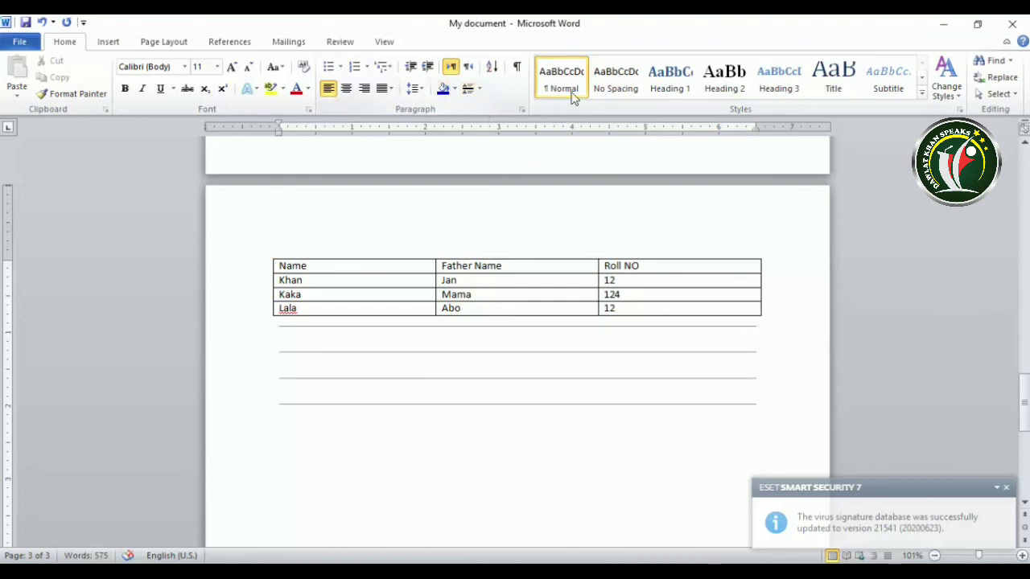
{"action": "key", "text": "ctrl+z"}
{"action": "key", "text": "ctrl+z"}
{"action": "key", "text": "ctrl+z"}
{"action": "key", "text": "ctrl+z"}
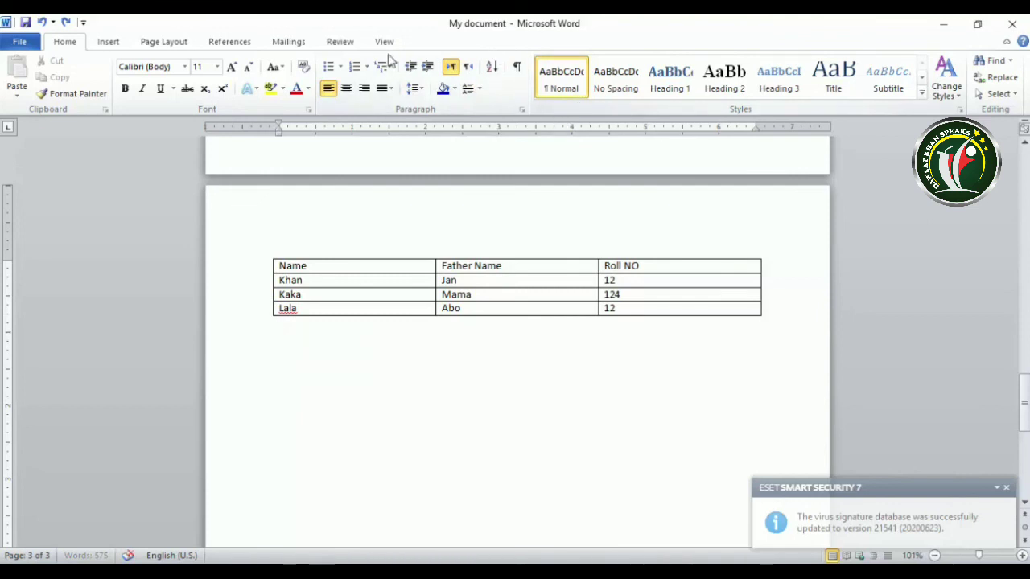
{"action": "left_click", "coordinate": [511, 280]}
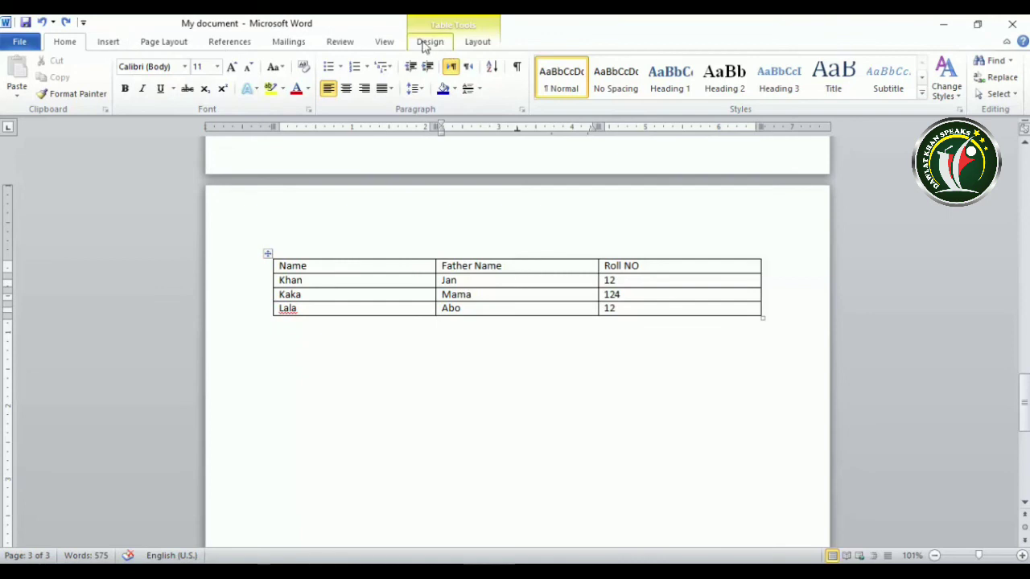
{"action": "left_click", "coordinate": [426, 43]}
Draw an empty bordered box below the table with Draw Table.
{"action": "left_click", "coordinate": [620, 77]}
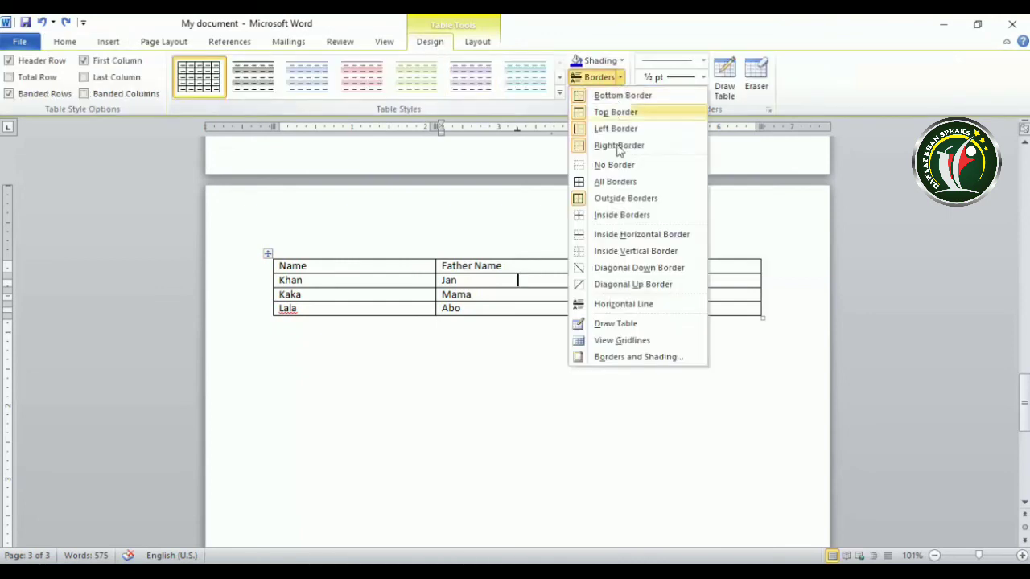
{"action": "left_click", "coordinate": [620, 323]}
{"action": "left_click_drag", "start_coordinate": [330, 342], "coordinate": [500, 425]}
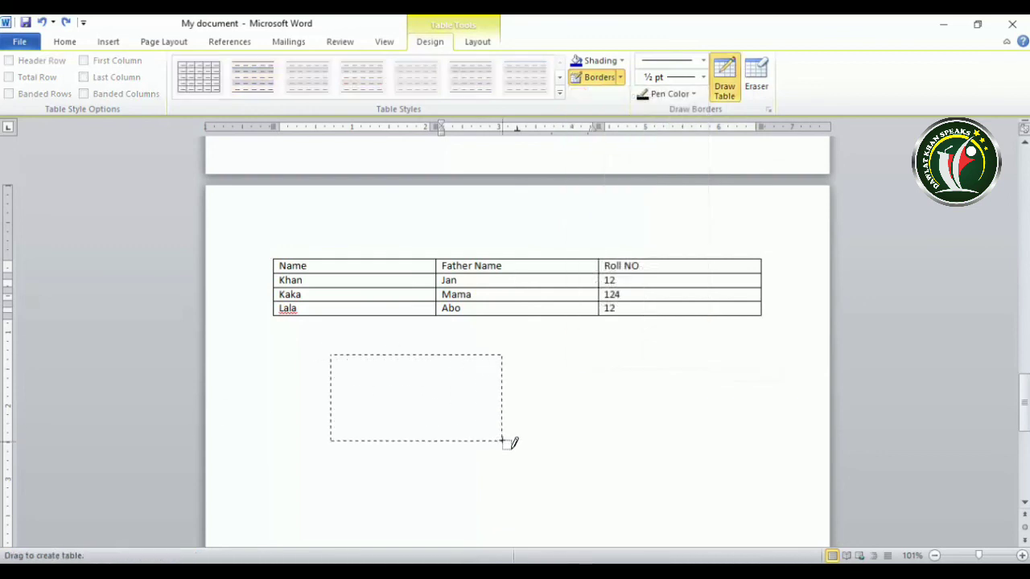
Draw vertical lines splitting the Father Name and Name columns, undoing the stray Roll NO cell.
{"action": "left_click_drag", "start_coordinate": [517, 257], "coordinate": [521, 318]}
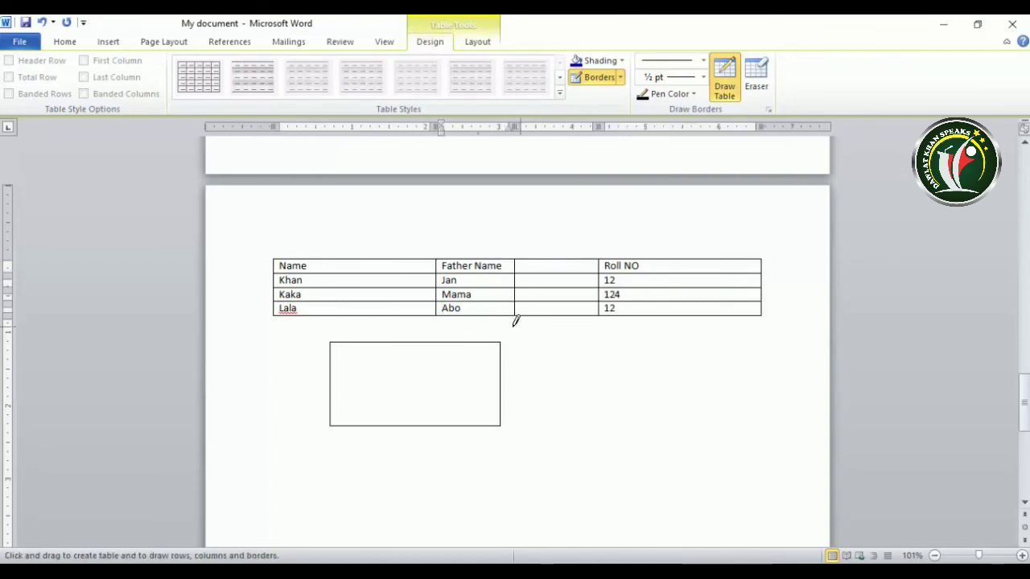
{"action": "left_click_drag", "start_coordinate": [356, 256], "coordinate": [359, 315]}
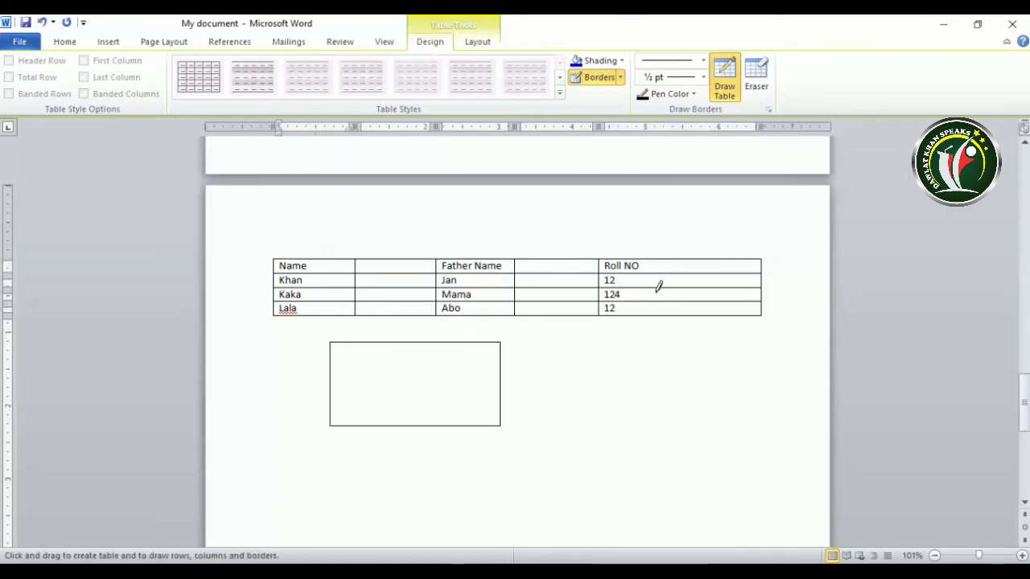
{"action": "mouse_move", "coordinate": [693, 259]}
{"action": "left_mouse_down"}
{"action": "mouse_move", "coordinate": [692, 314]}
{"action": "mouse_move", "coordinate": [703, 315]}
{"action": "left_mouse_up"}
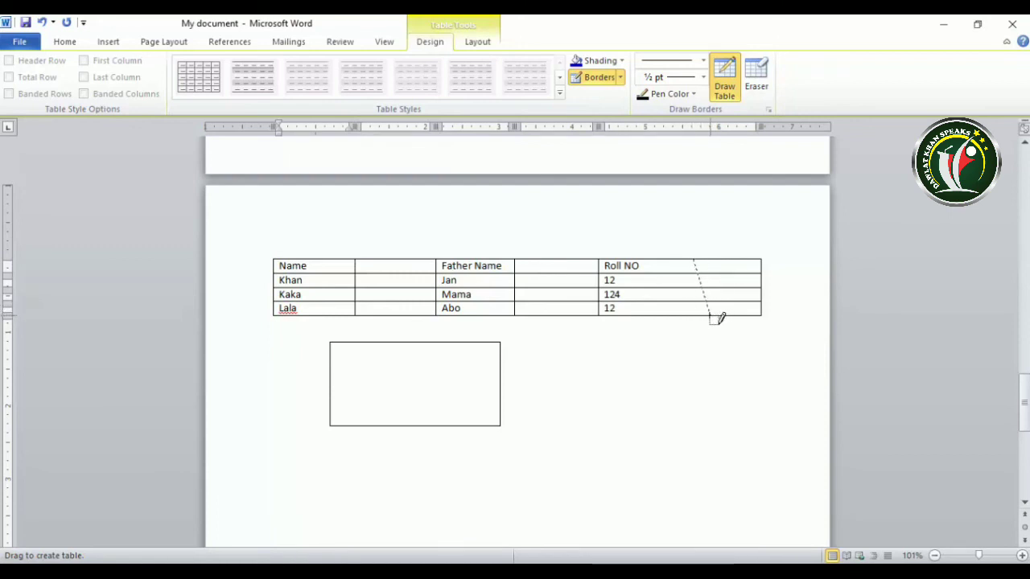
{"action": "left_click_drag", "start_coordinate": [703, 316], "coordinate": [709, 316]}
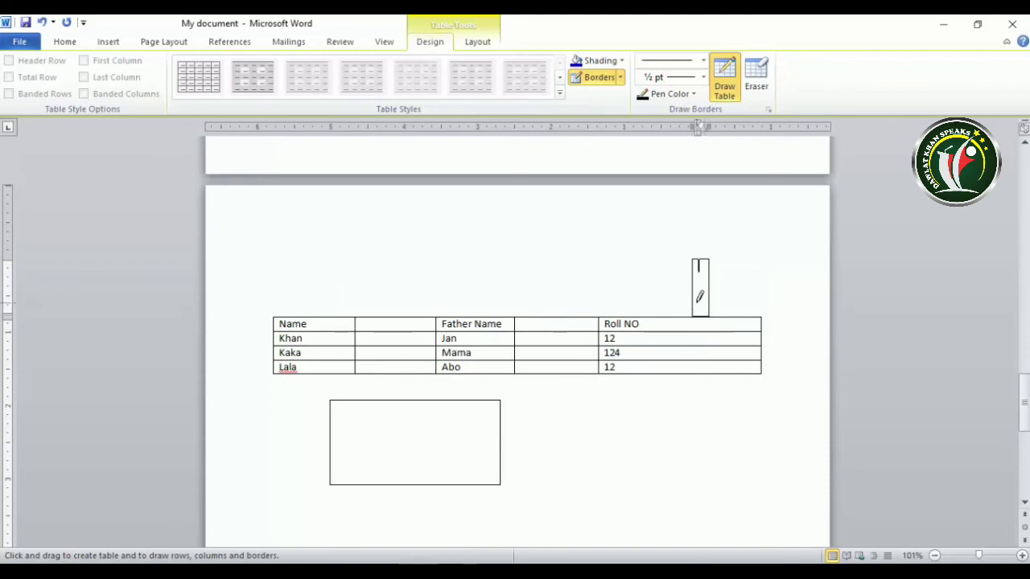
{"action": "key", "text": "ctrl+z"}
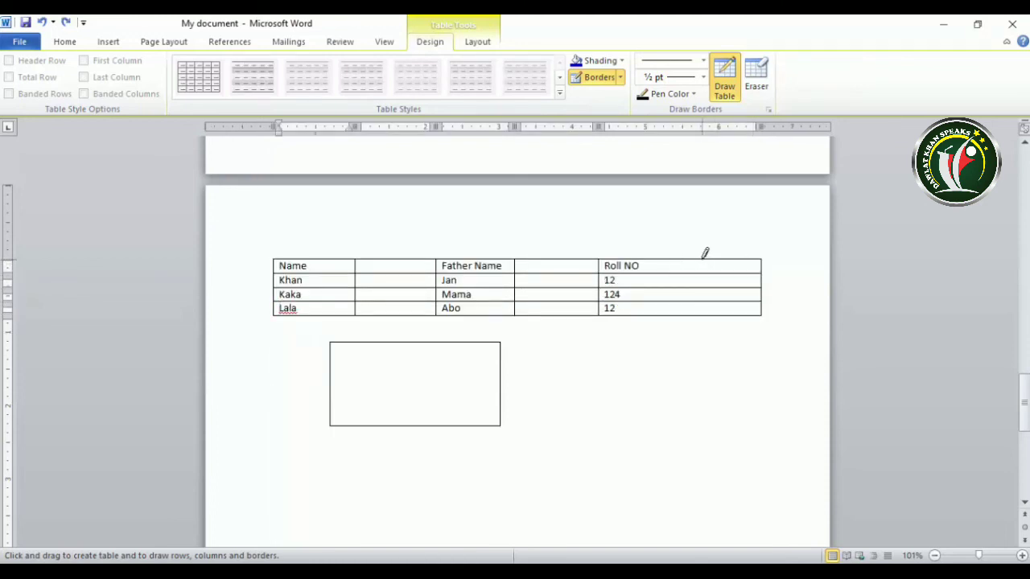